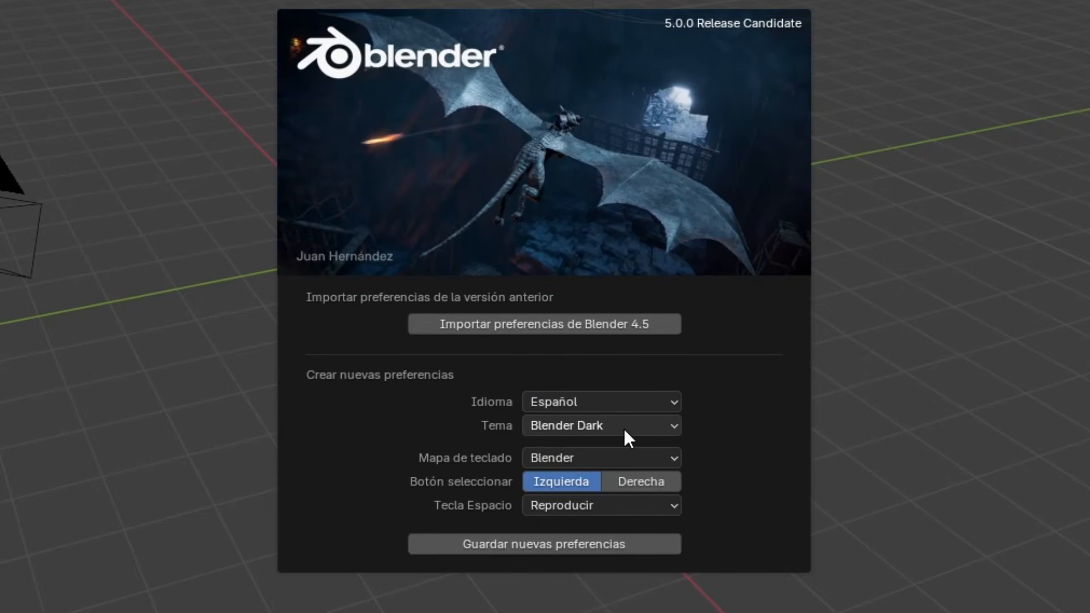
Step: Try the Blender Light theme in the initial setup and switch back to Blender Dark
click(624, 428)
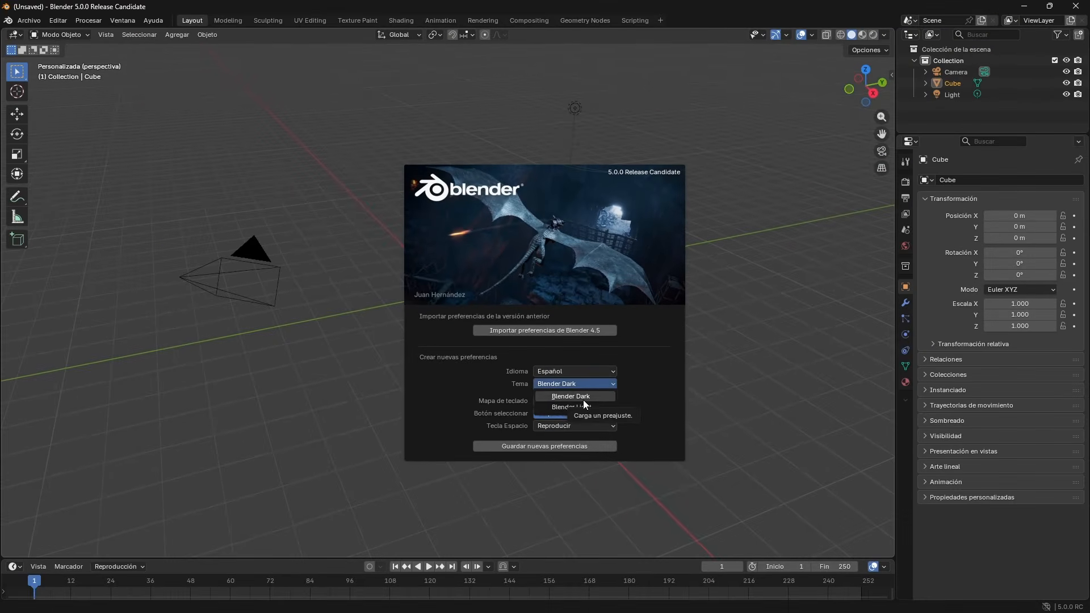
click(584, 405)
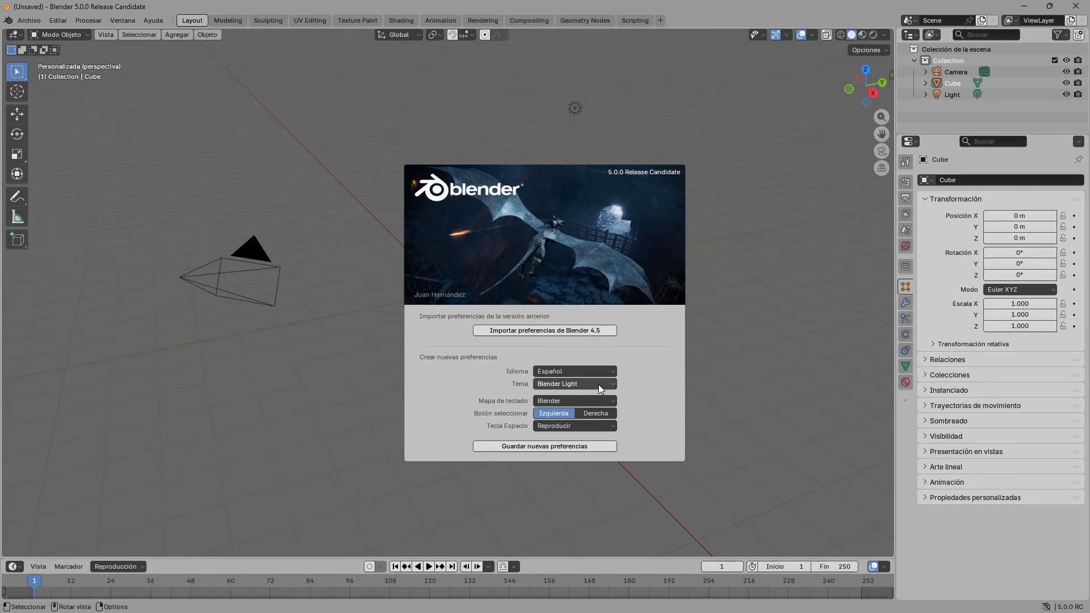
click(598, 383)
click(599, 396)
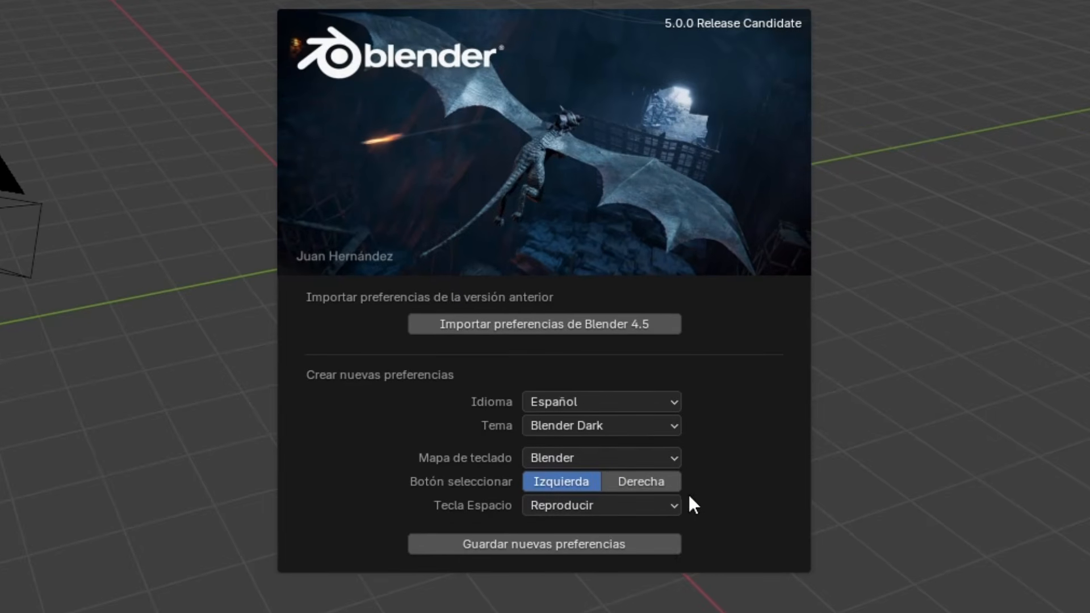
Step: Save the new preferences and start a new file from the Genérico template
click(665, 544)
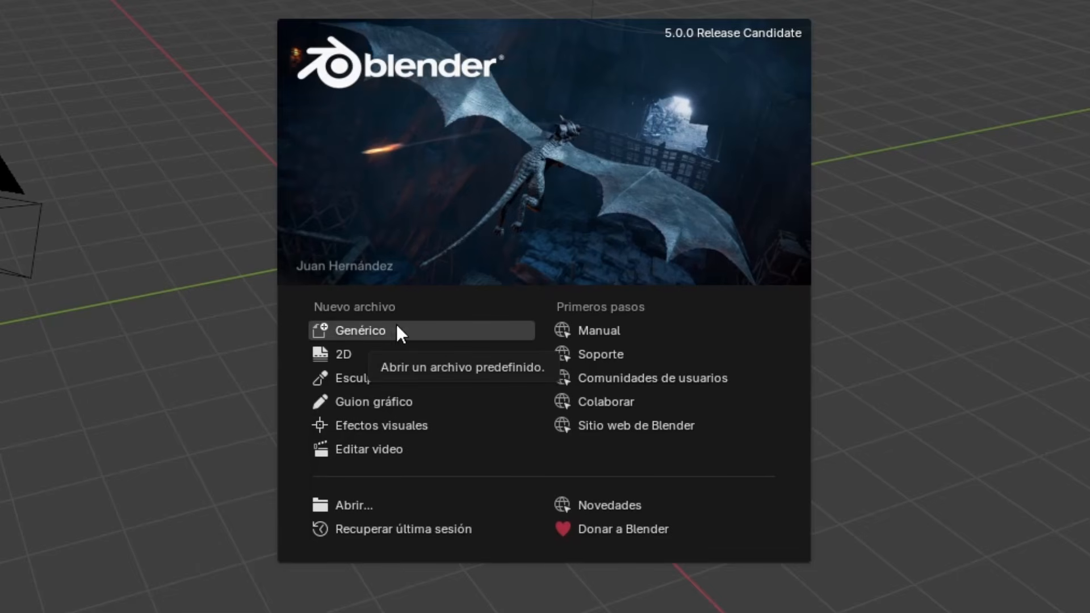
click(414, 331)
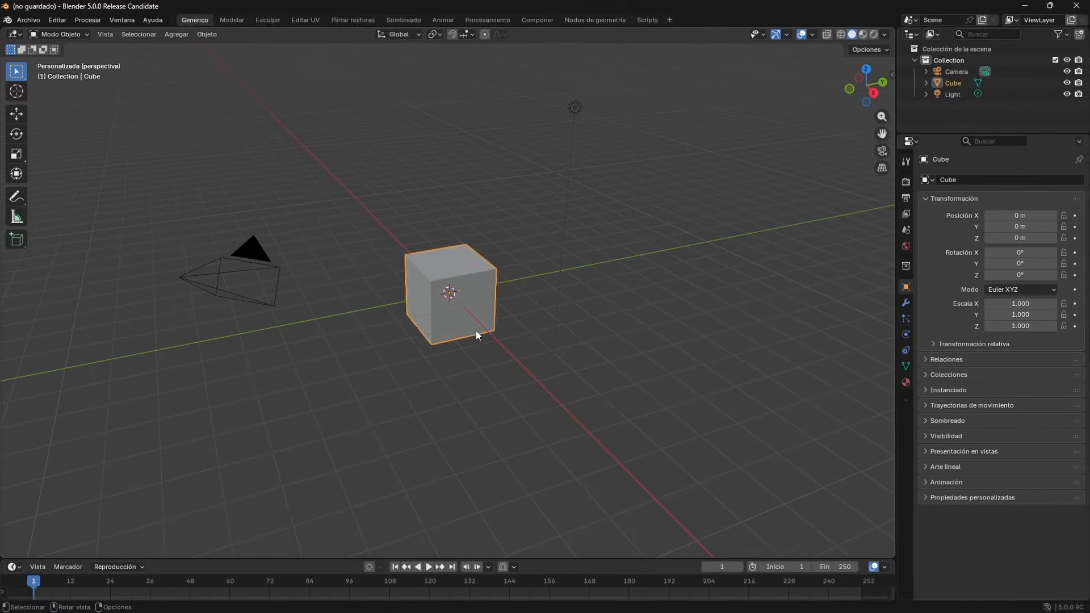
click(410, 346)
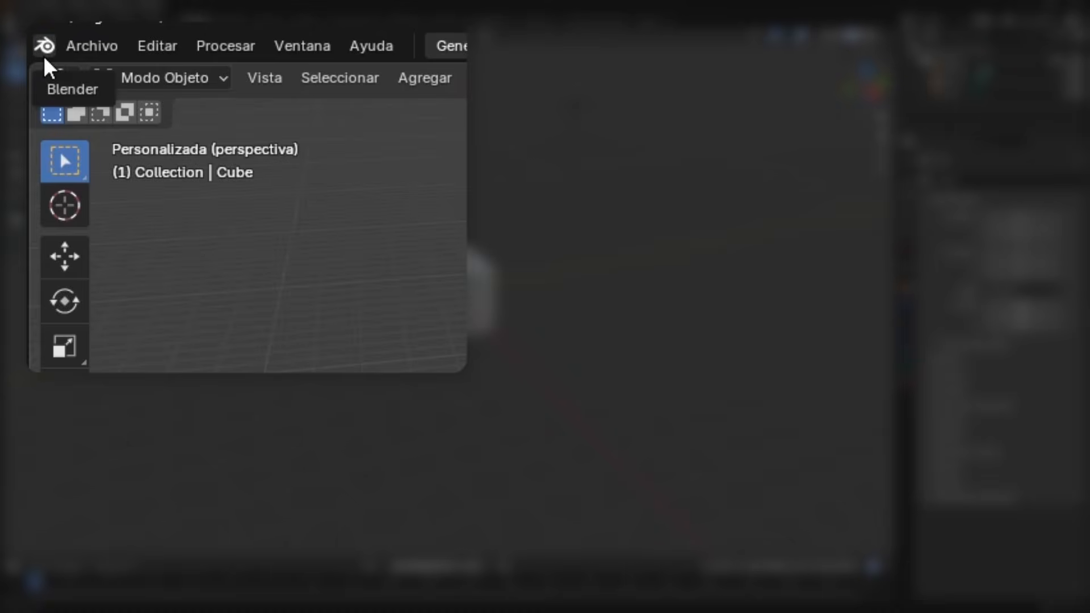
Step: Reopen the welcome screen and create a new file from the Esculpir template
click(44, 54)
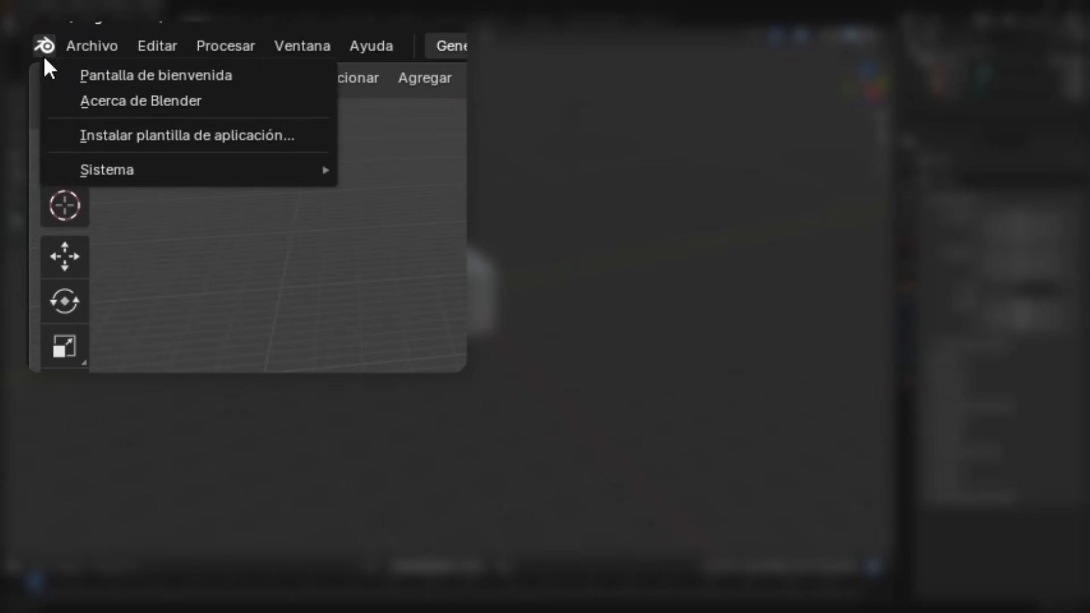
click(122, 74)
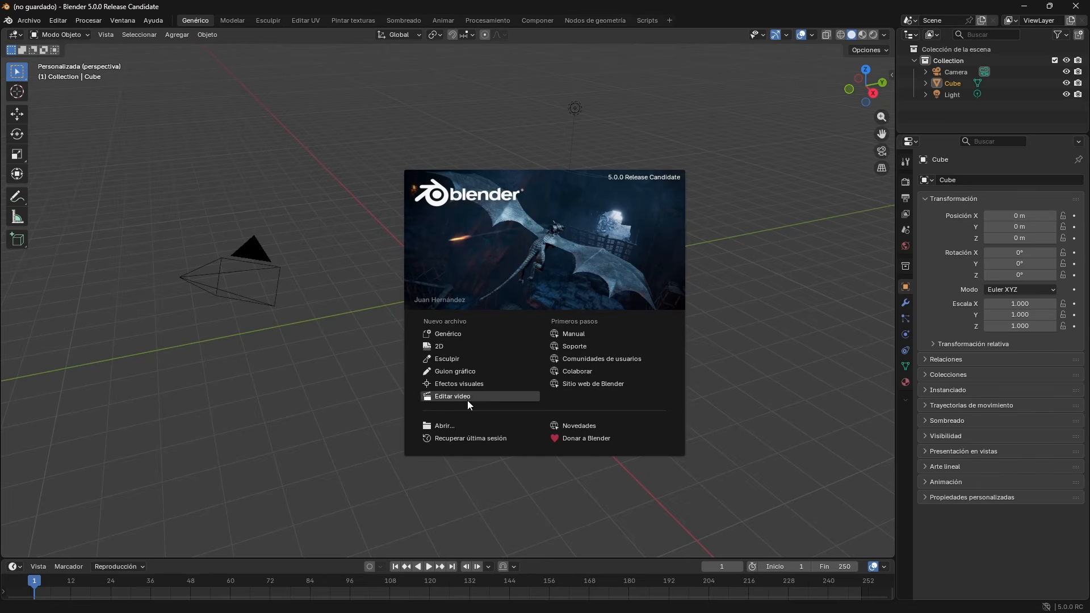
click(474, 364)
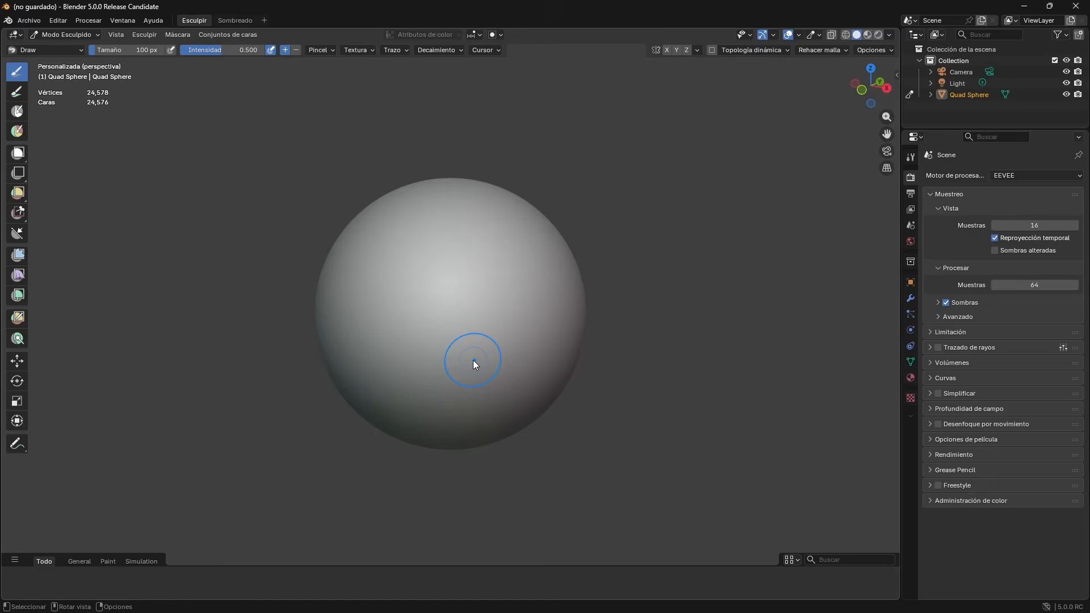
Step: Bring up the welcome screen again and replace the sculpting file with a new Genérico file
click(5, 21)
click(34, 32)
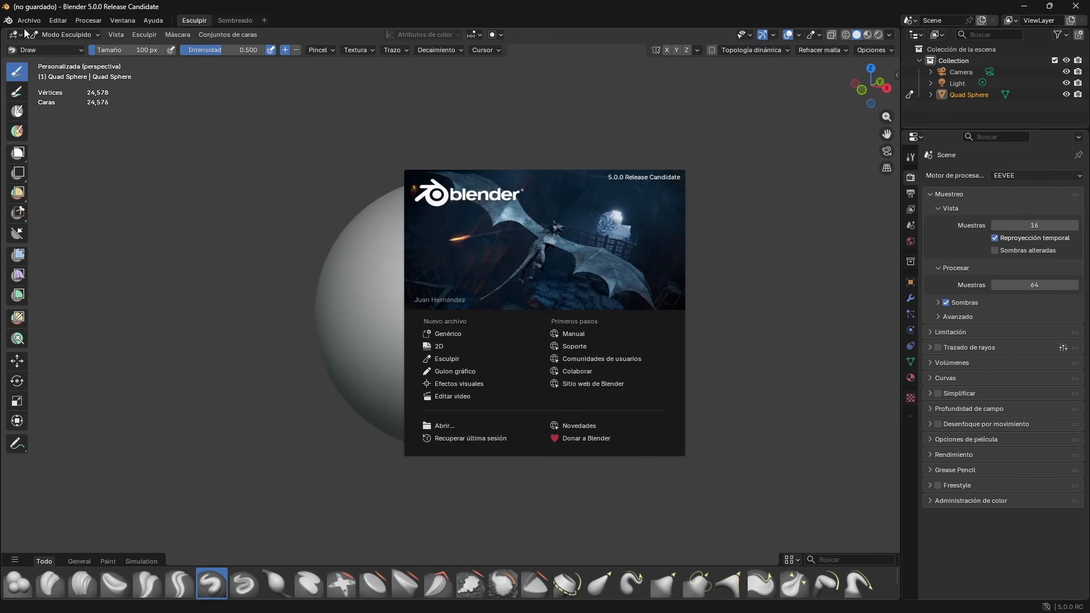
click(487, 332)
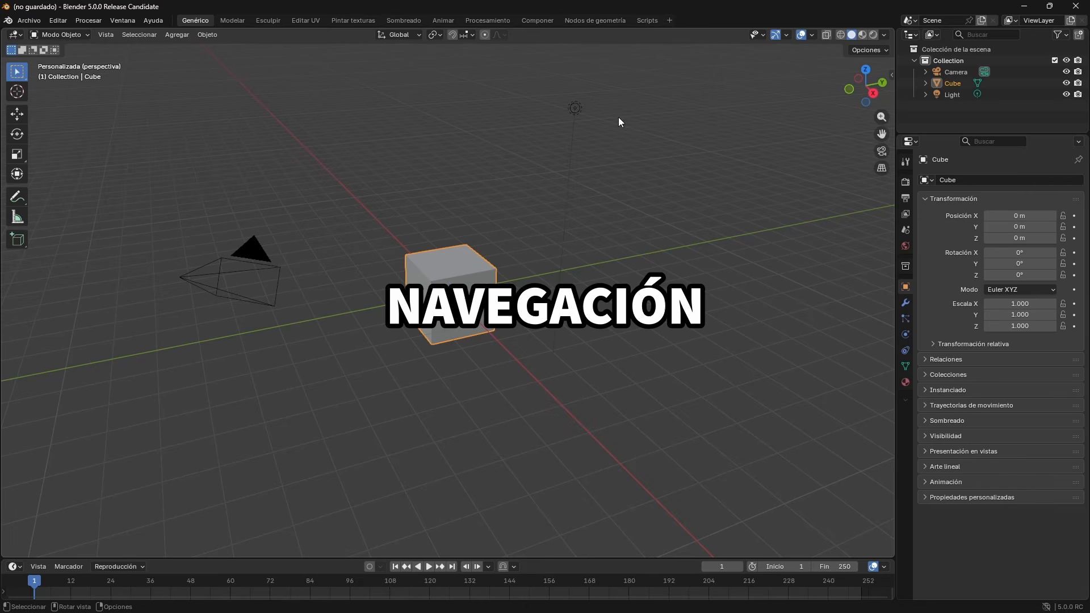
Step: Deselect the cube and inspect it by zooming in and out, orbiting around it and panning the view
click(464, 379)
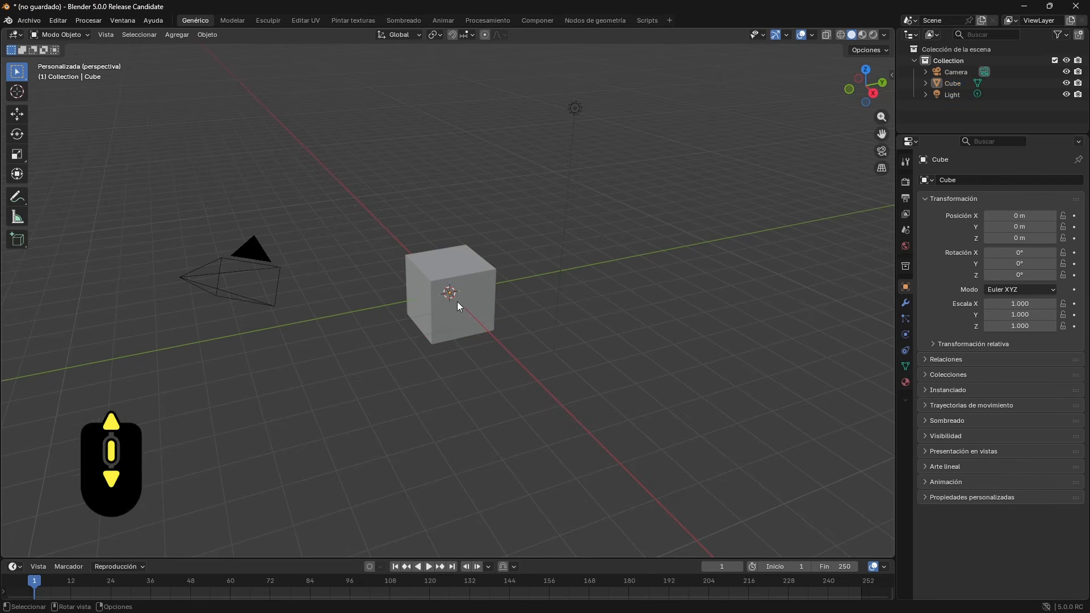
scroll(457, 302, down, 4)
scroll(458, 301, up, 5)
scroll(458, 301, down, 5)
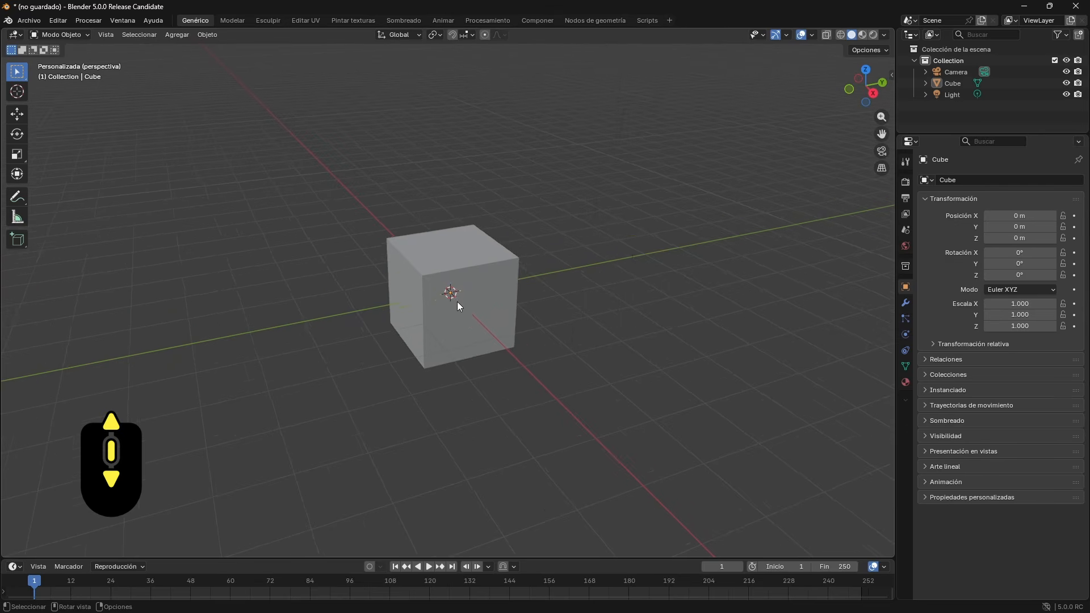
scroll(458, 301, up, 2)
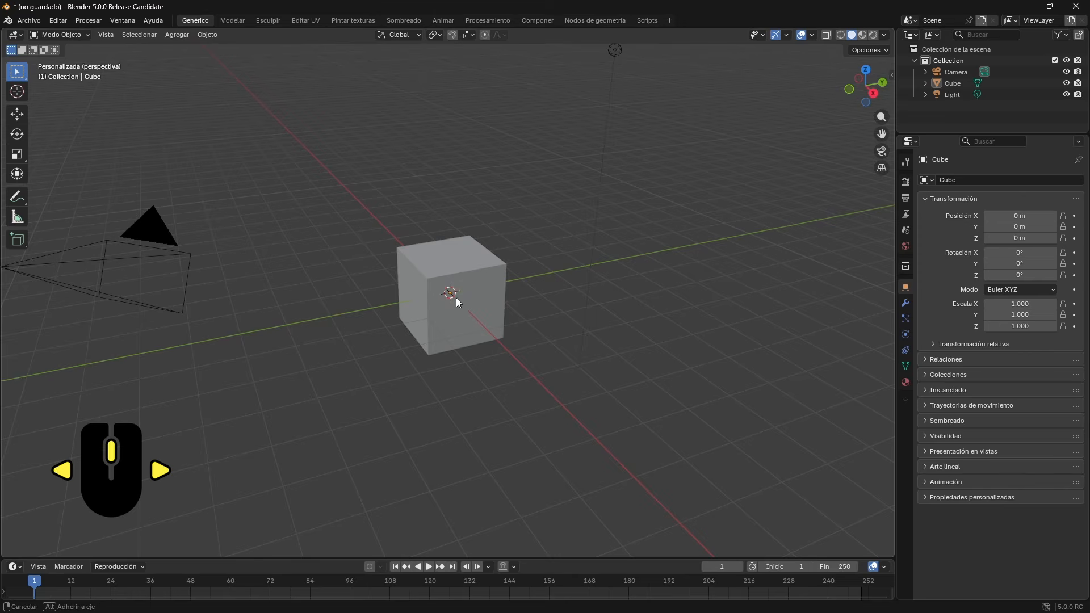
mouse_move(455, 298)
middle_down()
mouse_move(468, 314)
mouse_move(503, 304)
mouse_move(475, 262)
mouse_move(440, 272)
mouse_move(435, 321)
mouse_move(476, 325)
mouse_move(491, 295)
mouse_move(461, 286)
middle_up()
key(shift)
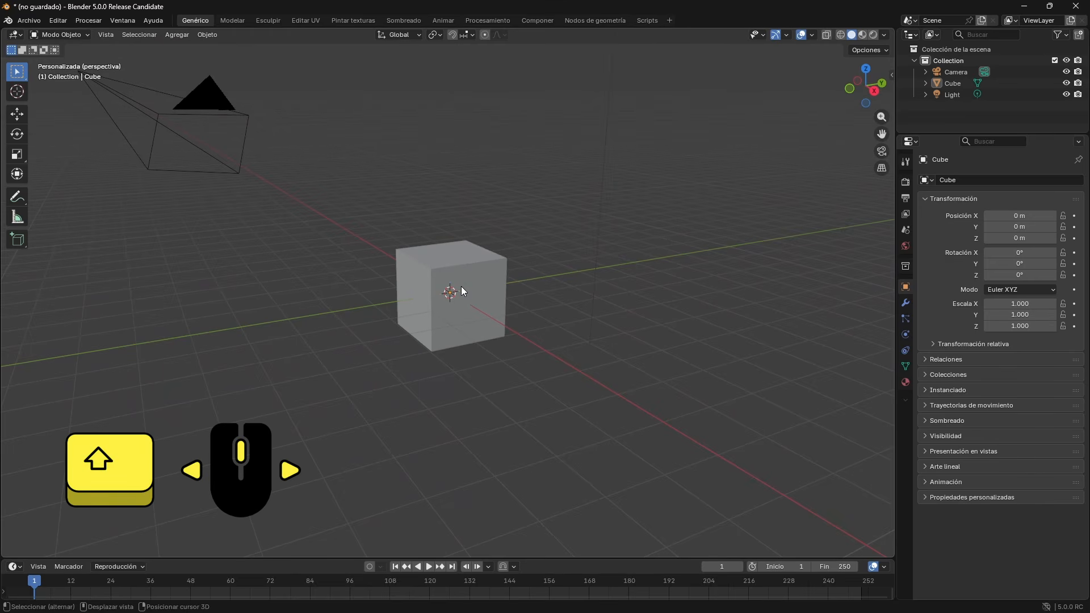
shift+middle_drag(460, 286, 478, 324)
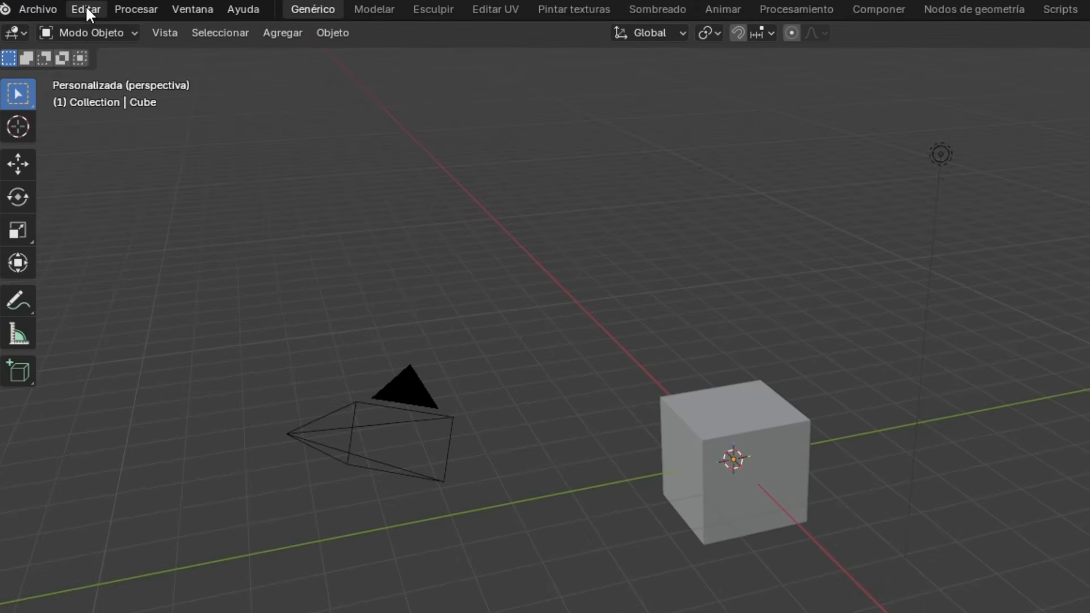
Step: Enable Emular ratón de 3 botones in the Entrada preferences and close the Preferences window
click(86, 10)
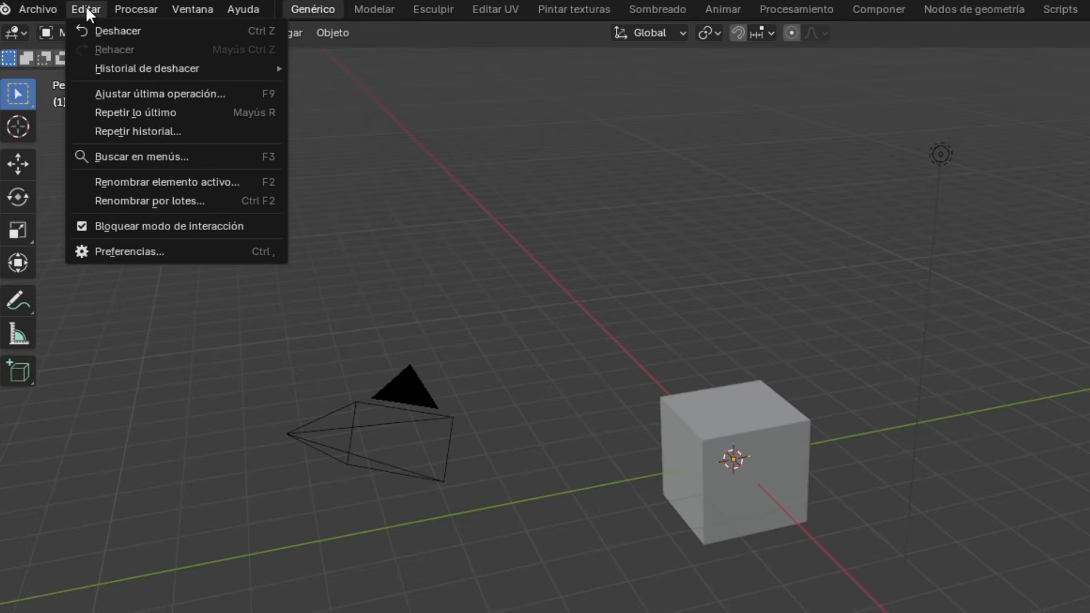
click(123, 244)
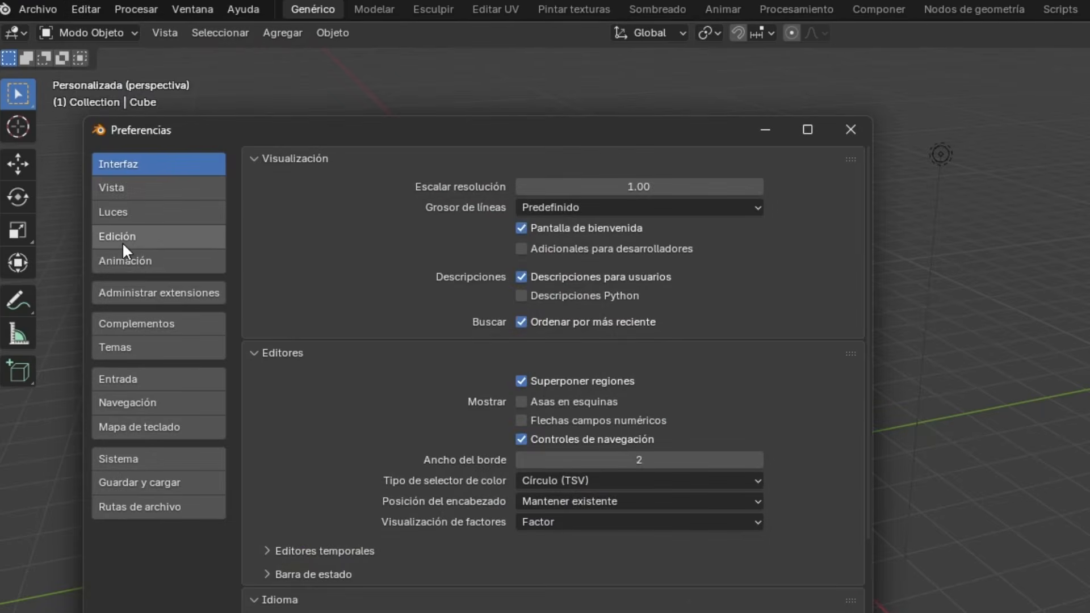
click(185, 384)
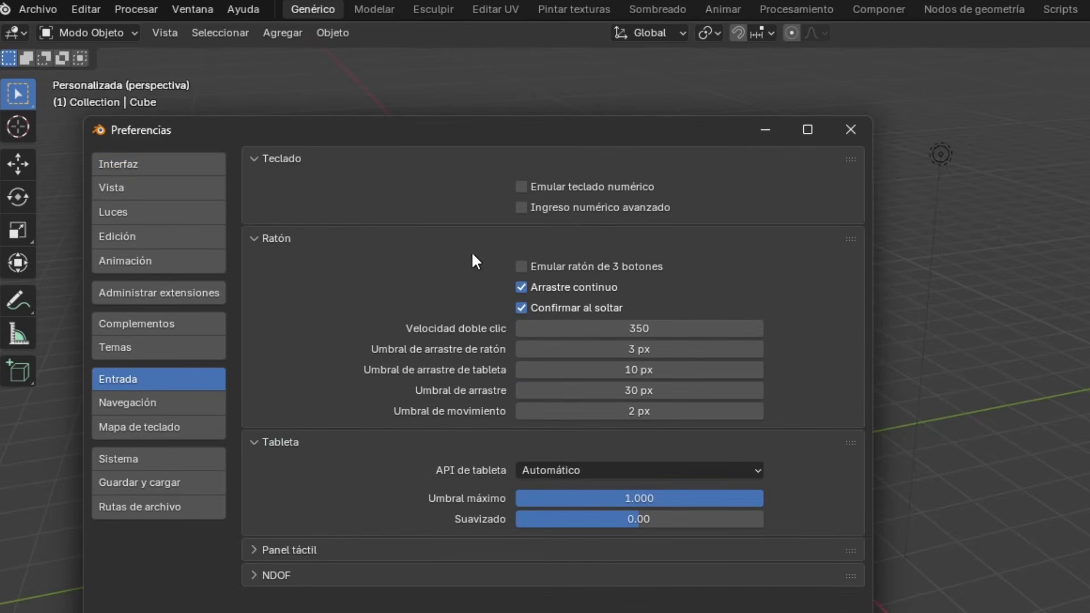
click(543, 268)
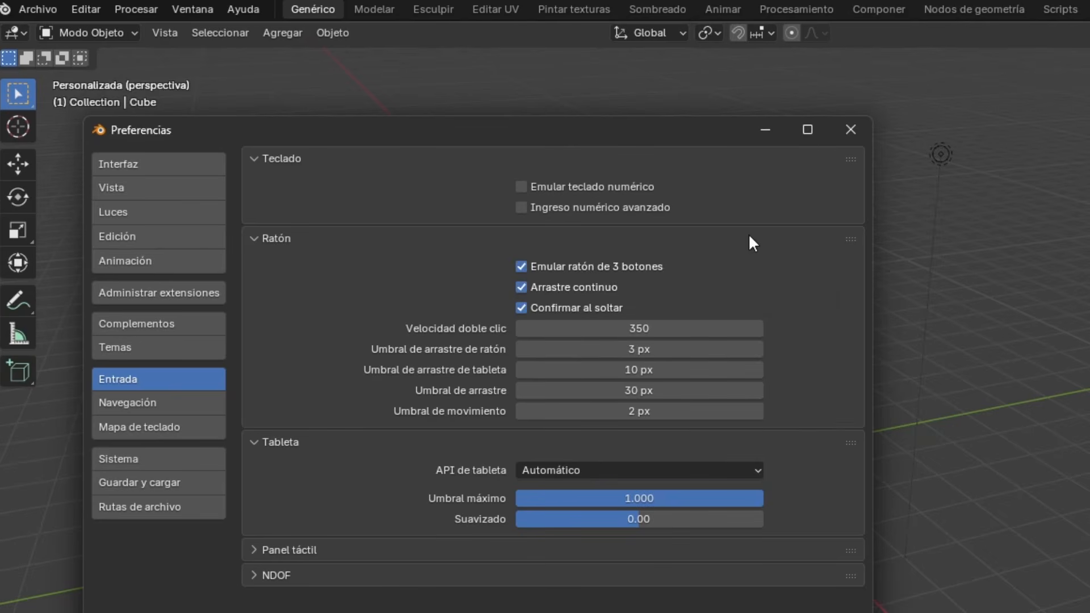
click(854, 126)
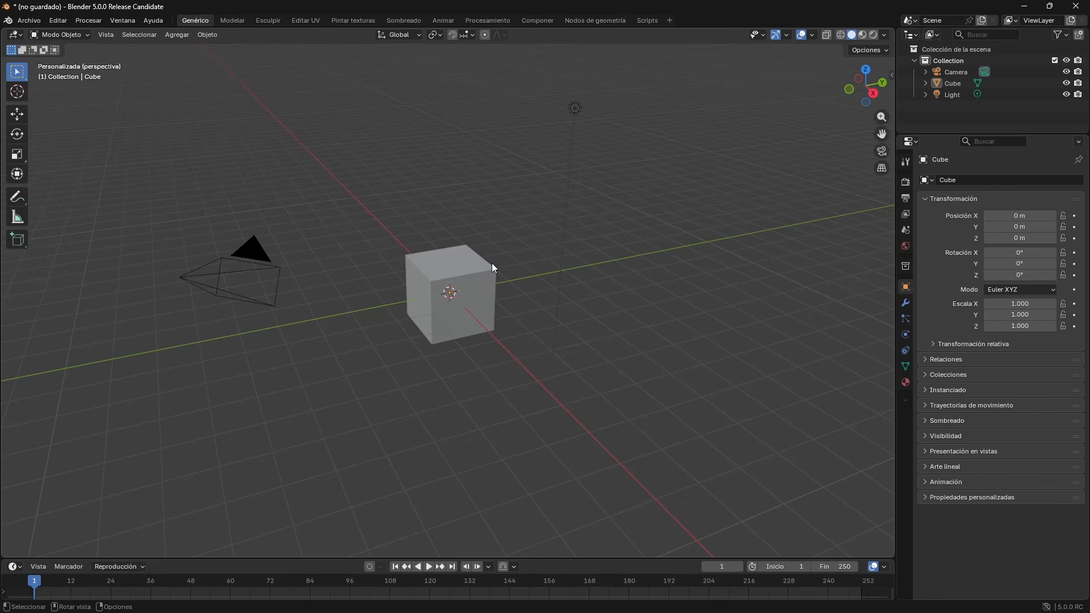
Step: Orbit around the cube with the emulated three-button mouse and the navigation gizmo, and pan the view
alt+drag(491, 263, 470, 370)
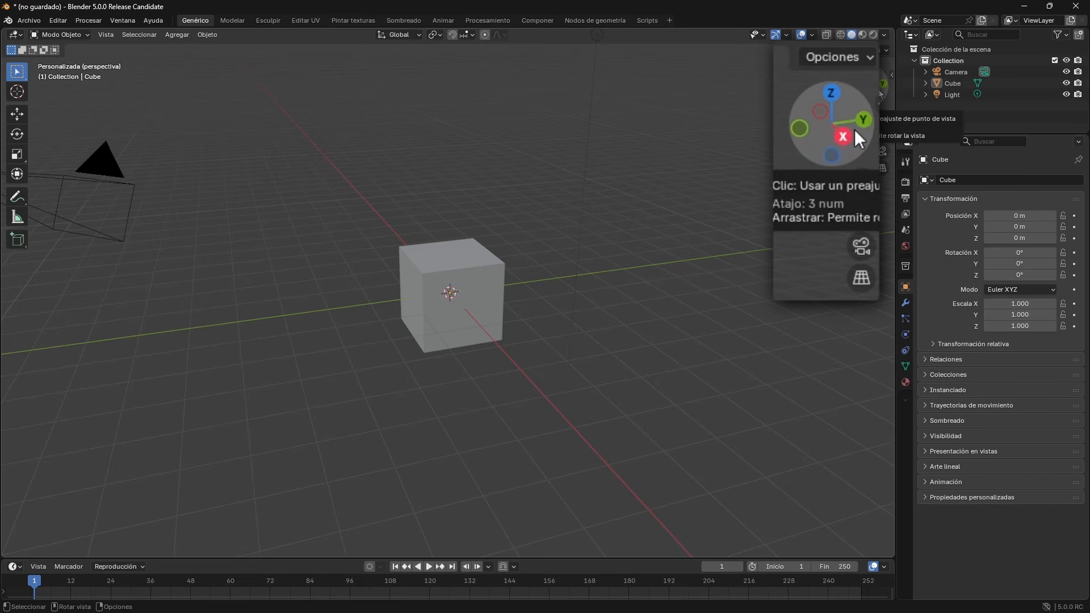
drag(856, 138, 854, 166)
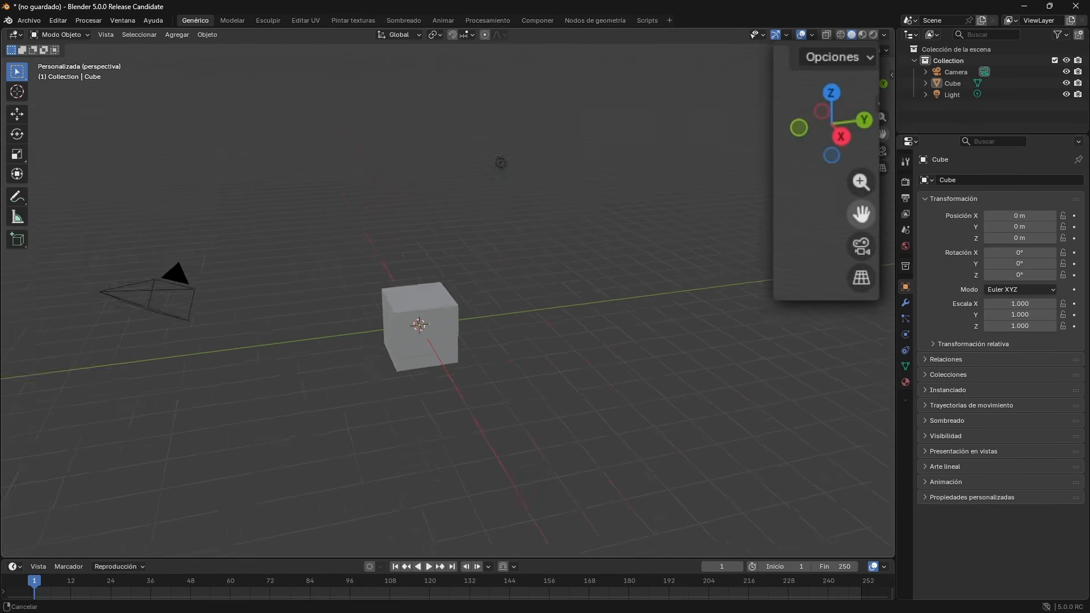
drag(854, 167, 854, 88)
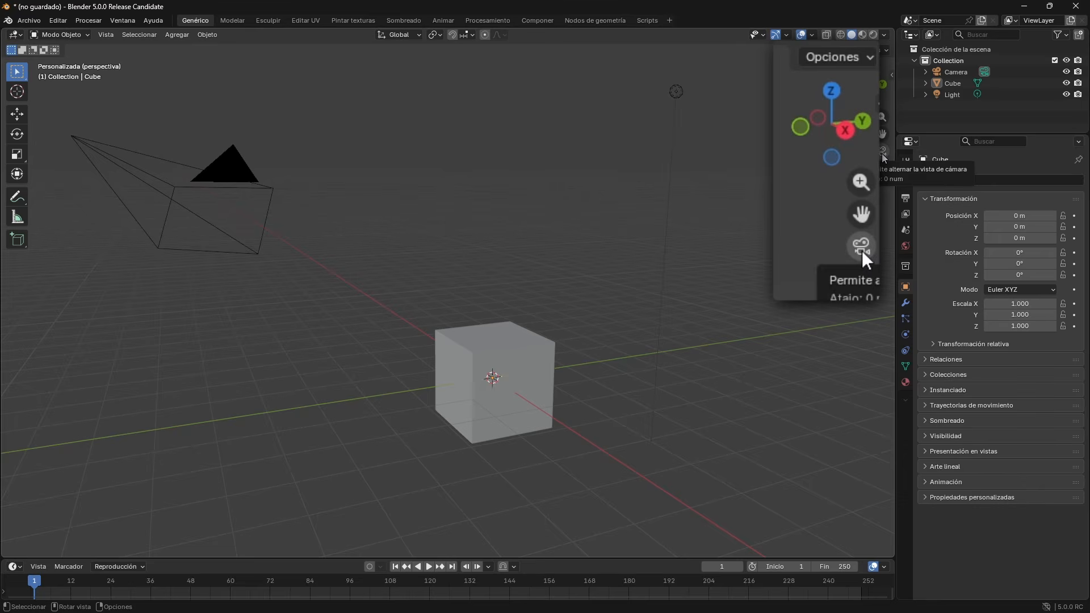
Step: Toggle the camera view on and off, select the camera object, and look through it once more before returning to the perspective view
click(862, 247)
click(862, 247)
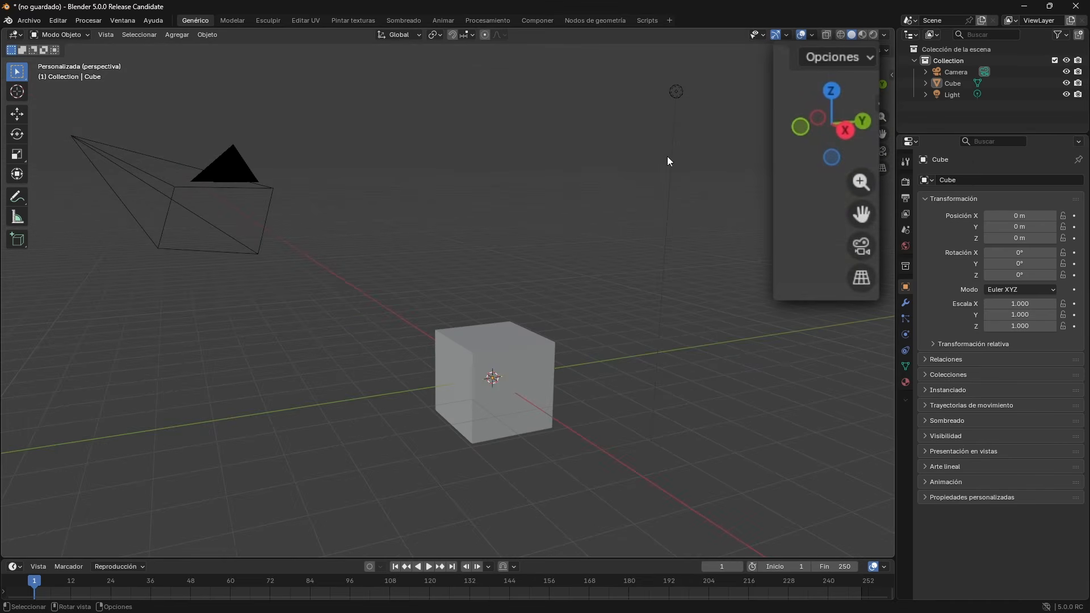
drag(61, 134, 349, 307)
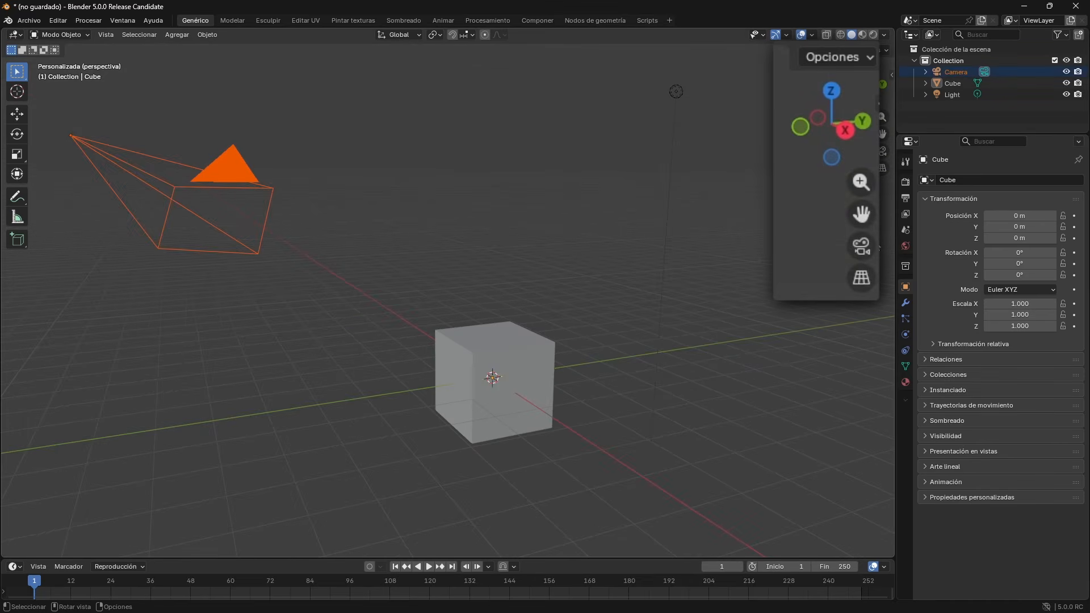
click(861, 248)
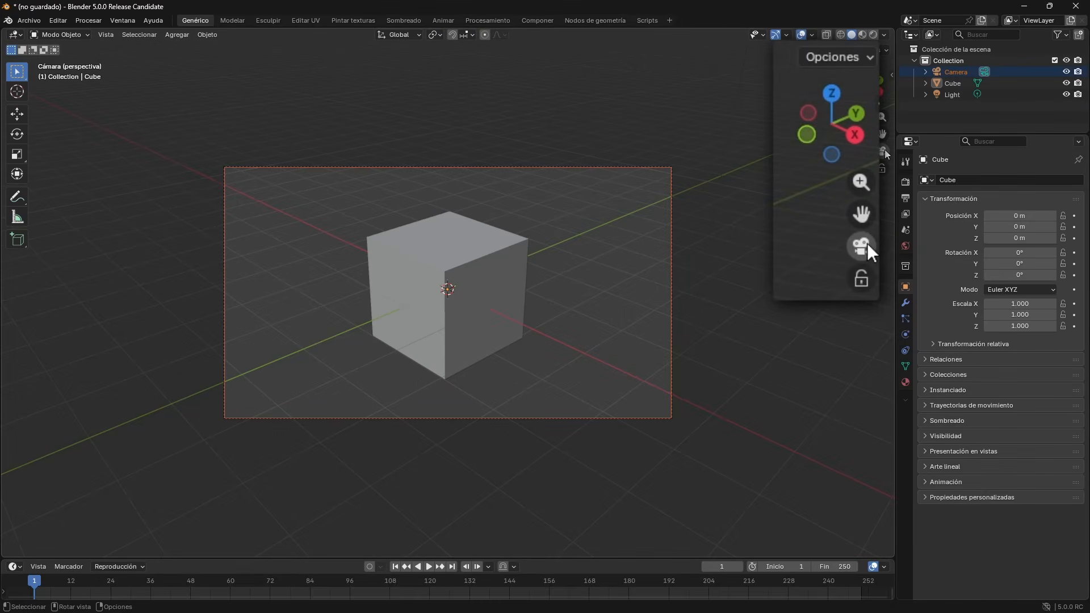
click(866, 243)
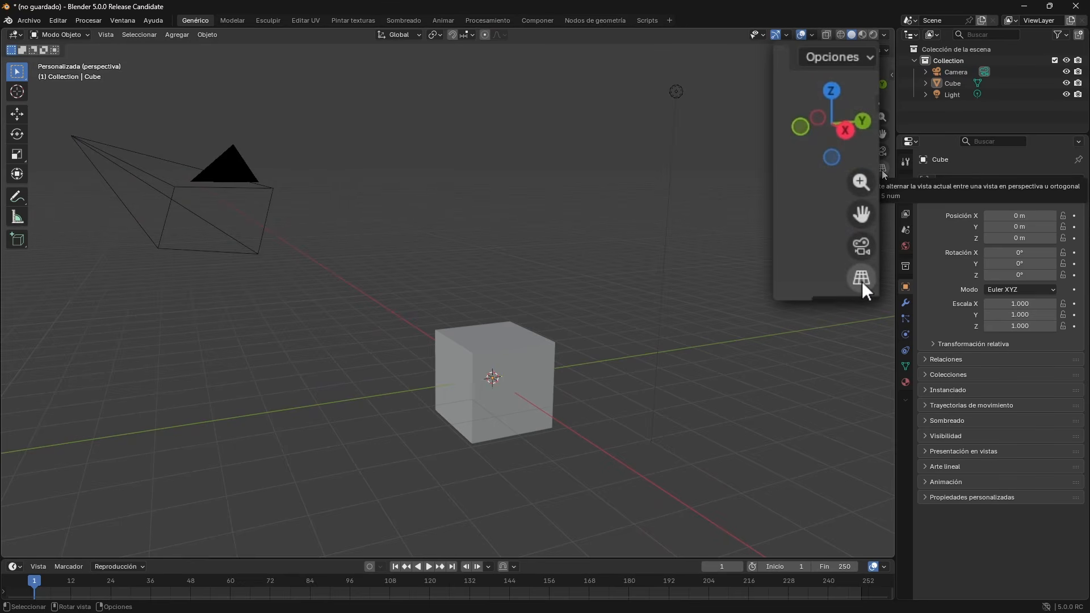
Step: Switch the viewport from perspective to orthographic projection and inspect the cube by orbiting and zooming
scroll(481, 313, down, 3)
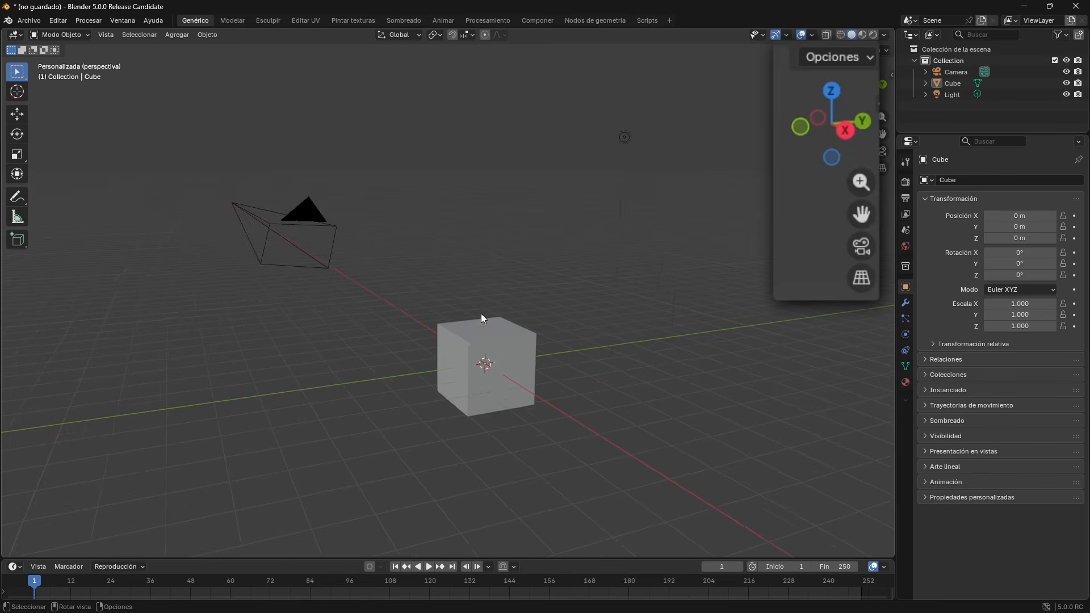
scroll(488, 322, up, 3)
click(861, 277)
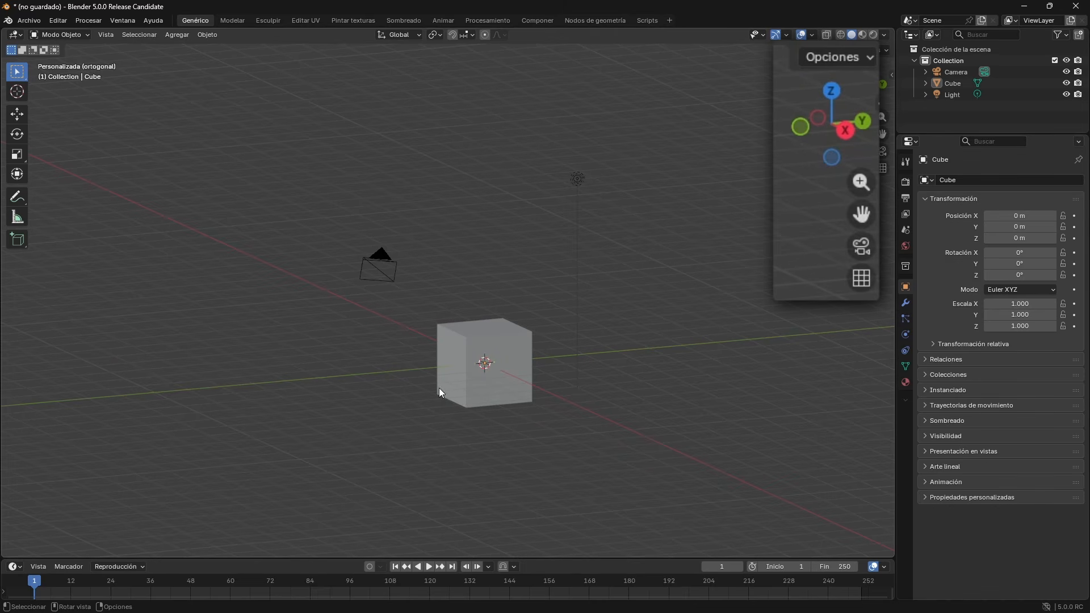
middle_drag(468, 349, 480, 374)
scroll(478, 377, up, 2)
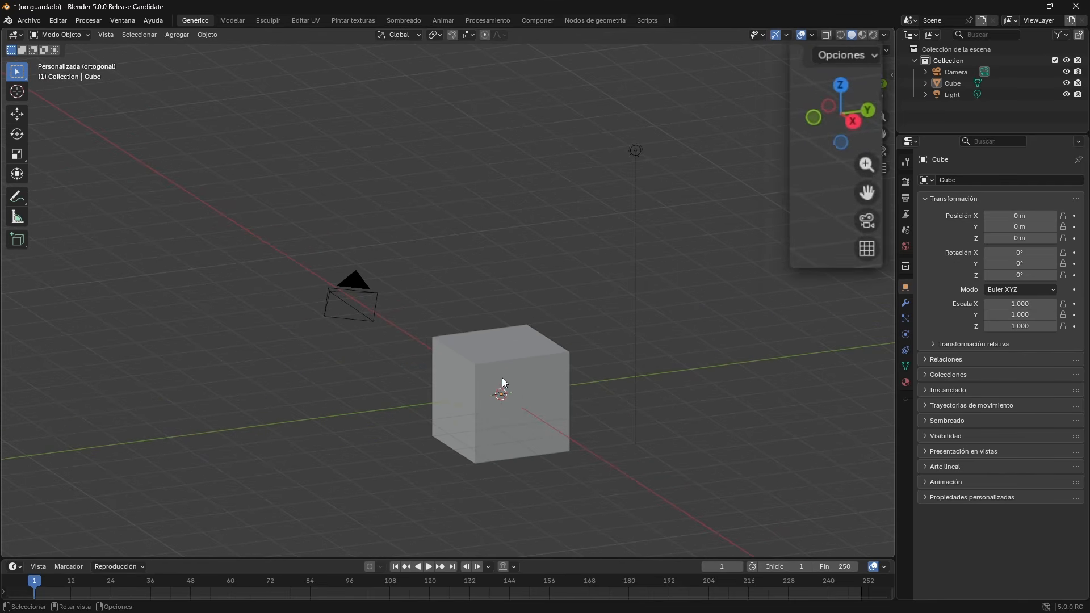
Step: Orbit around the scene and align the viewport to the right and back orthographic views
key(ctrl+KP_1)
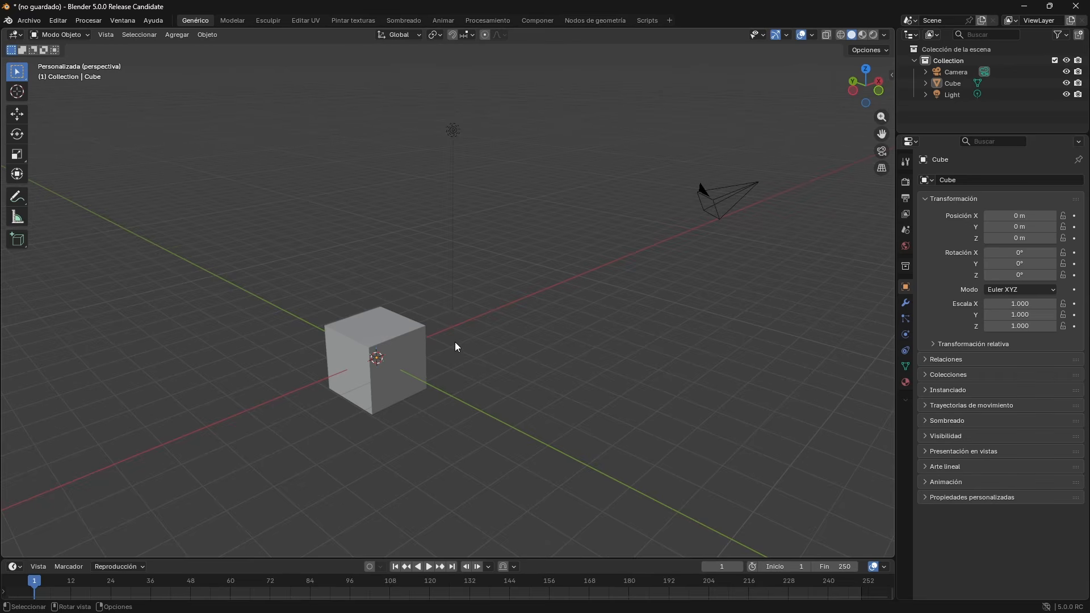
middle_drag(462, 340, 512, 290)
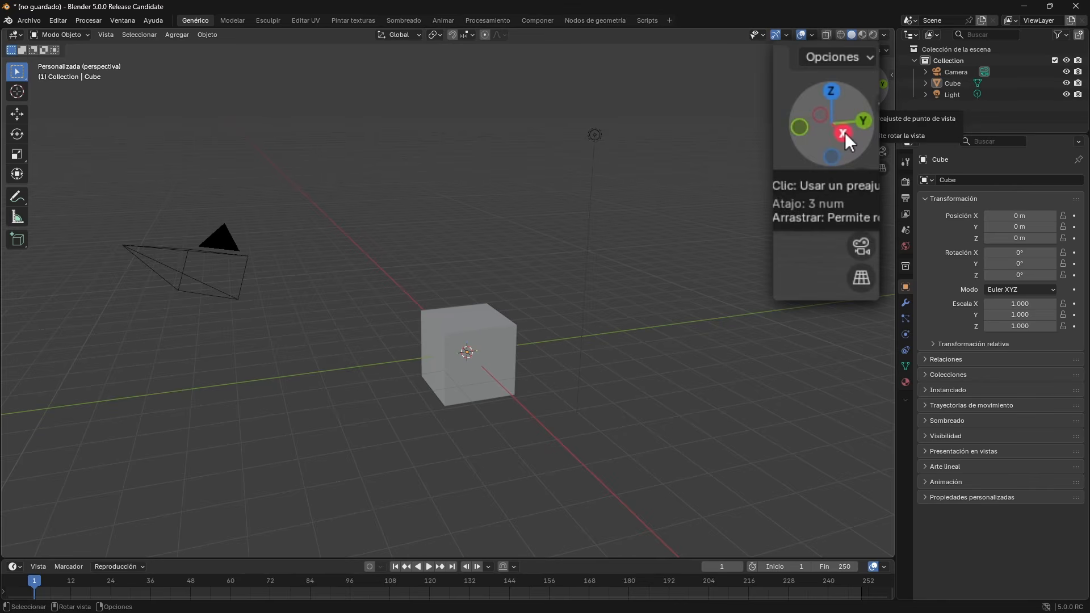
click(844, 133)
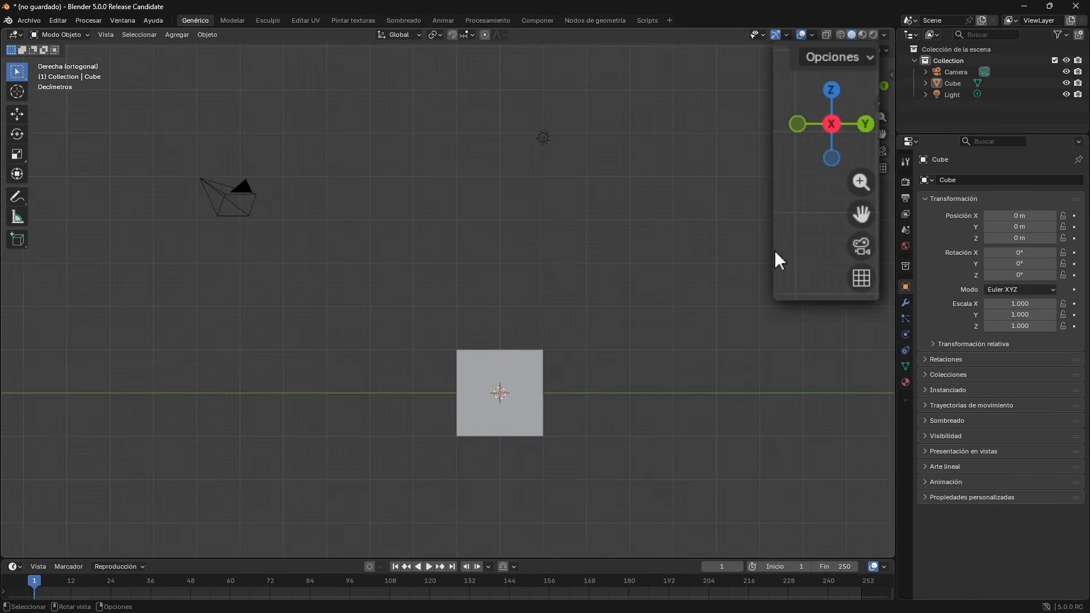
drag(866, 120, 873, 124)
click(871, 122)
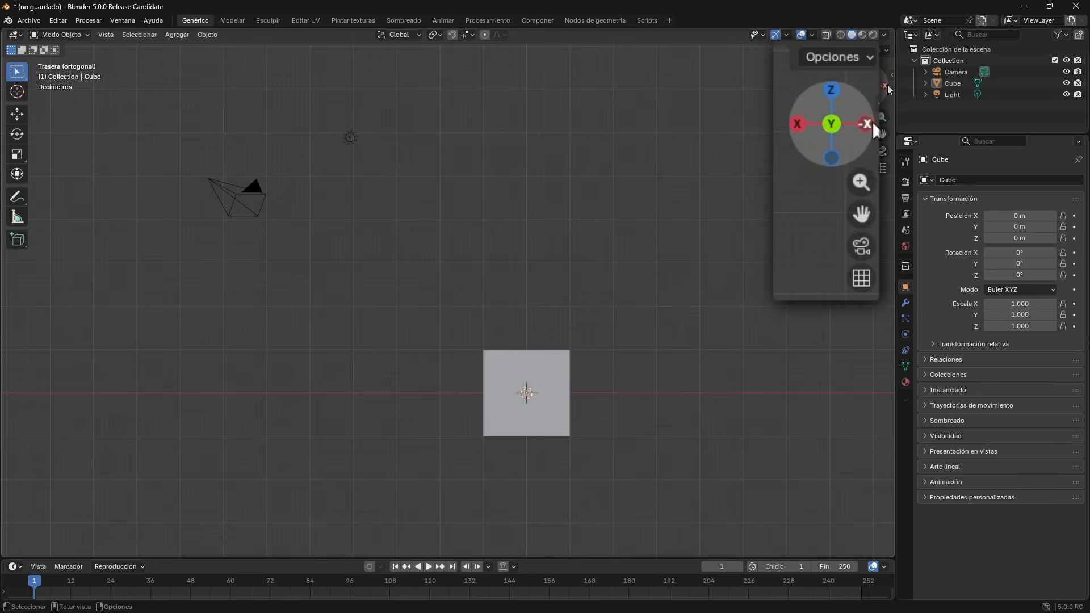
Step: Align the viewport to the top view, orbit back to perspective, and switch through the front, right, top and opposite orthographic views
click(830, 90)
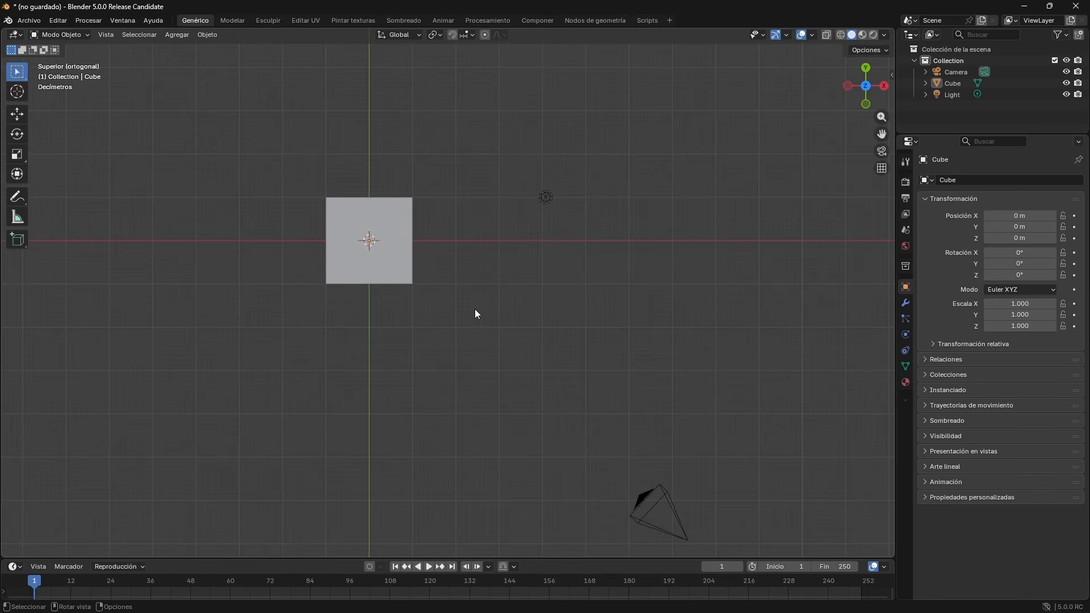
middle_drag(495, 302, 446, 263)
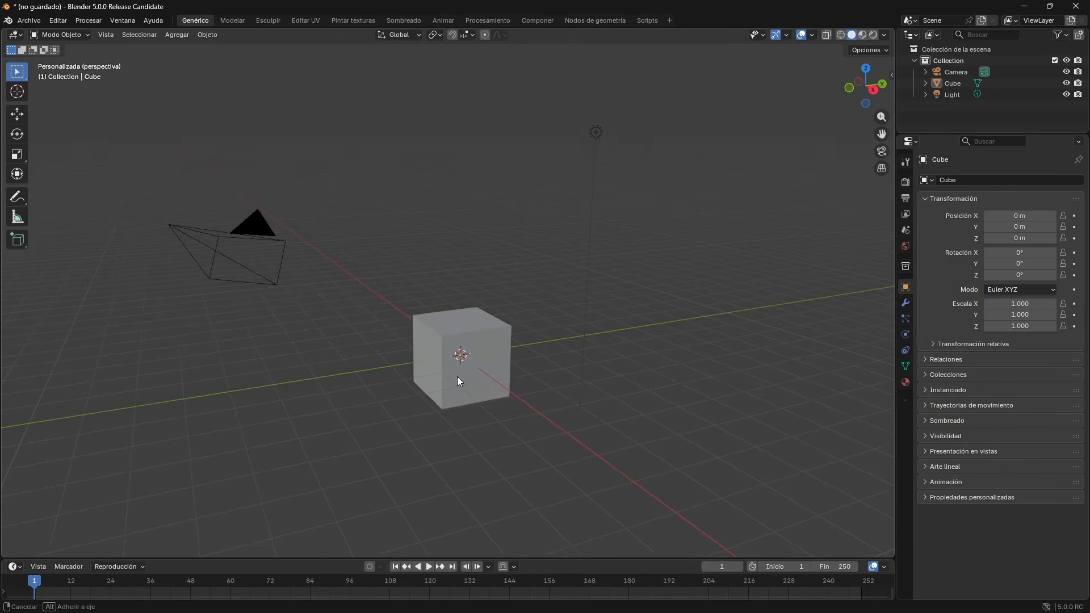
key(KP_1)
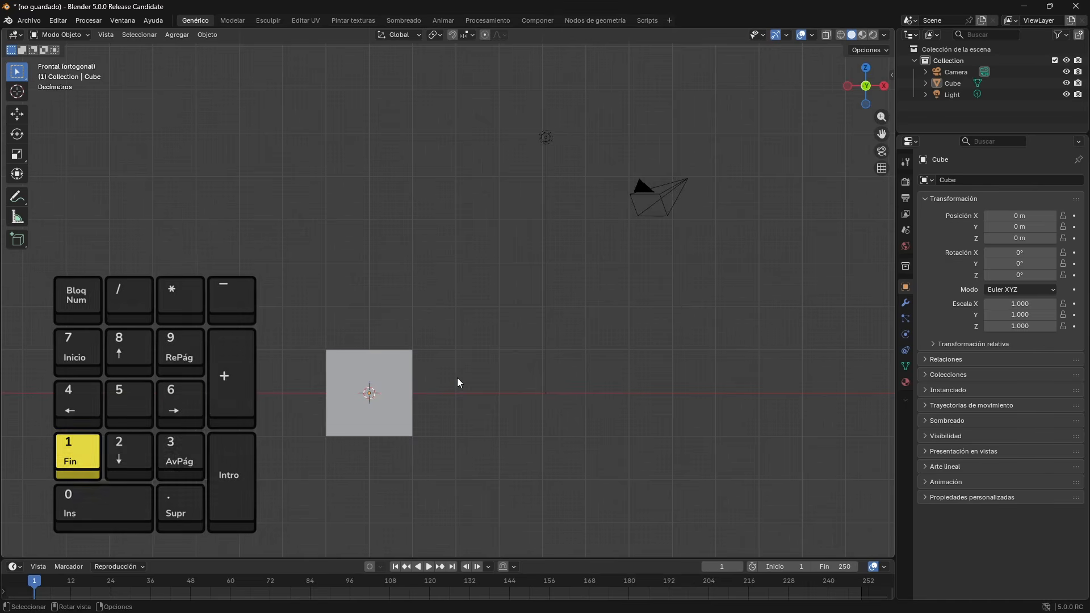
key(KP_3)
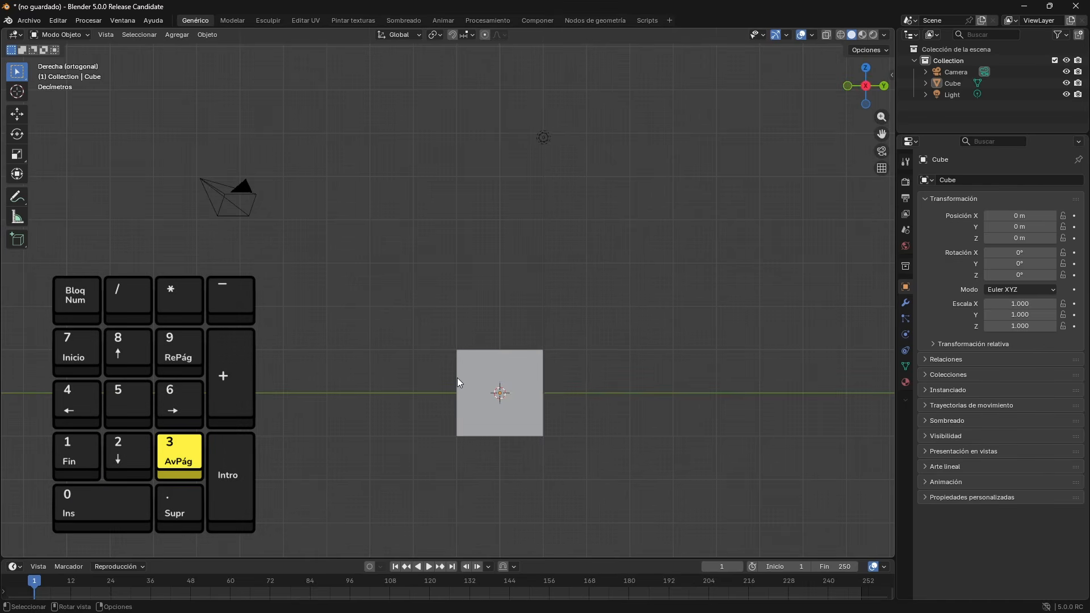
key(KP_7)
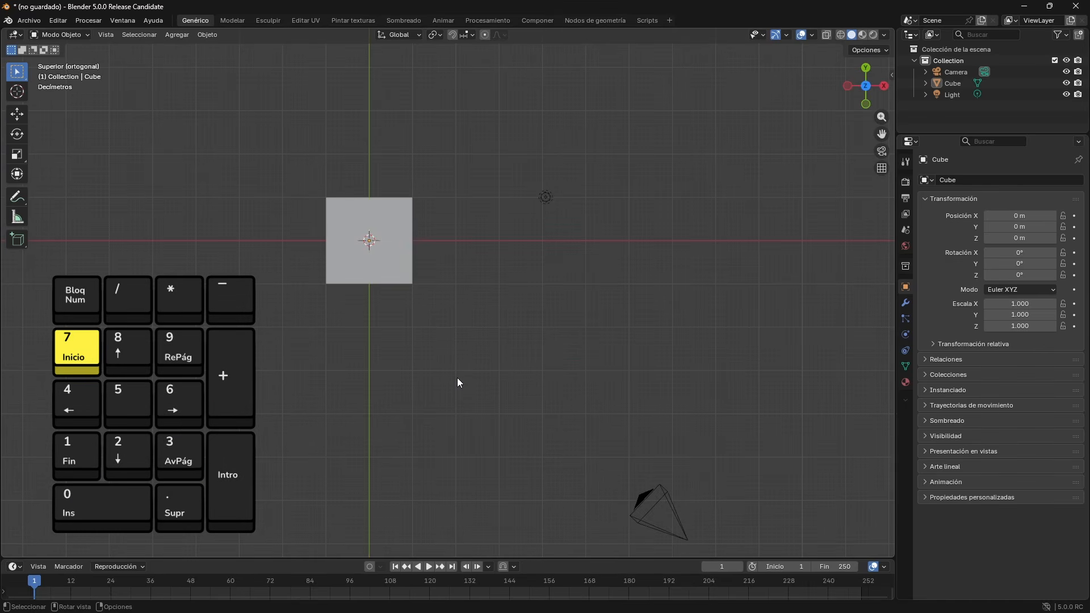
key(KP_9)
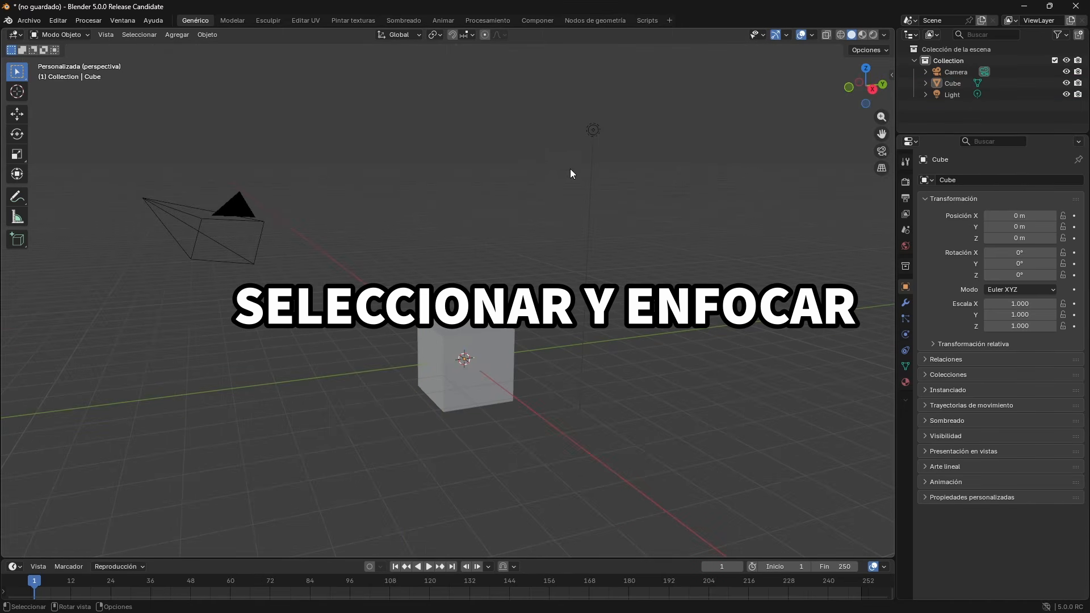
Step: Select the light on its own, box-select the camera and cube together, and frame that selection in the viewport
click(593, 130)
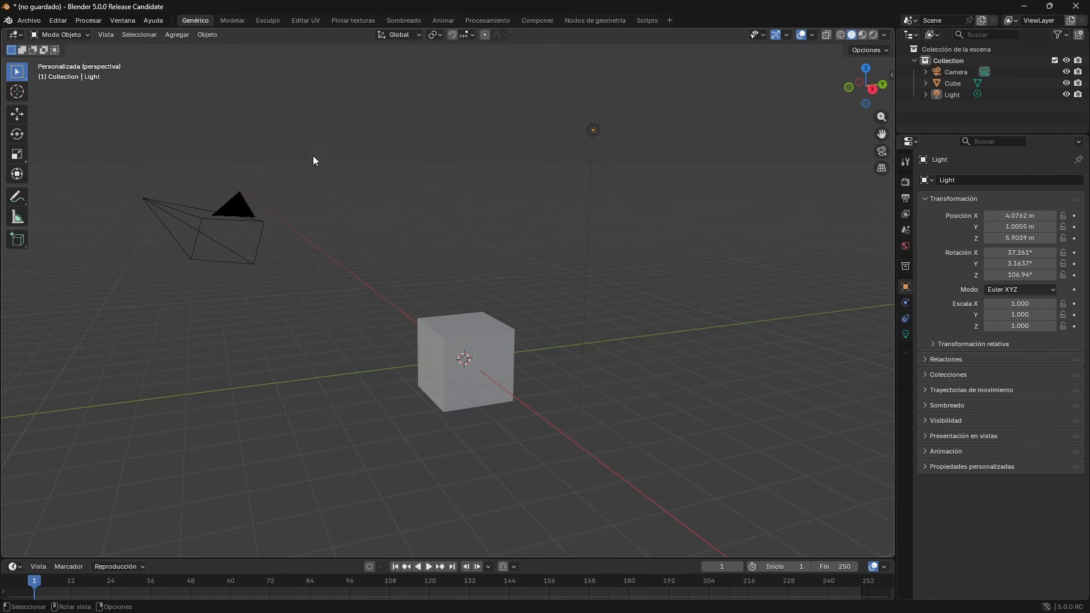
drag(99, 170, 560, 455)
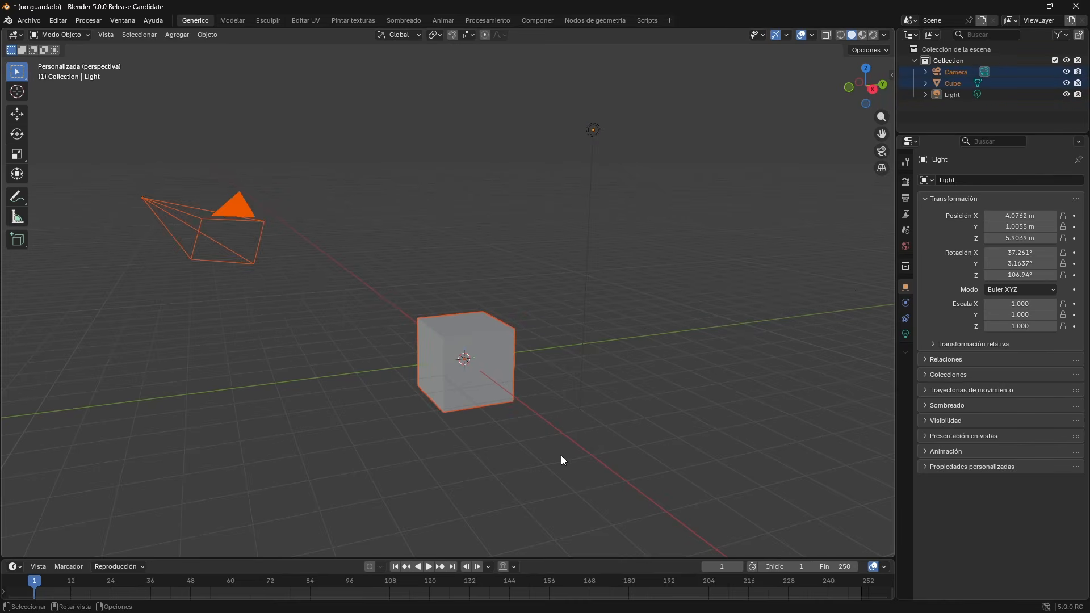
key(KP_Decimal)
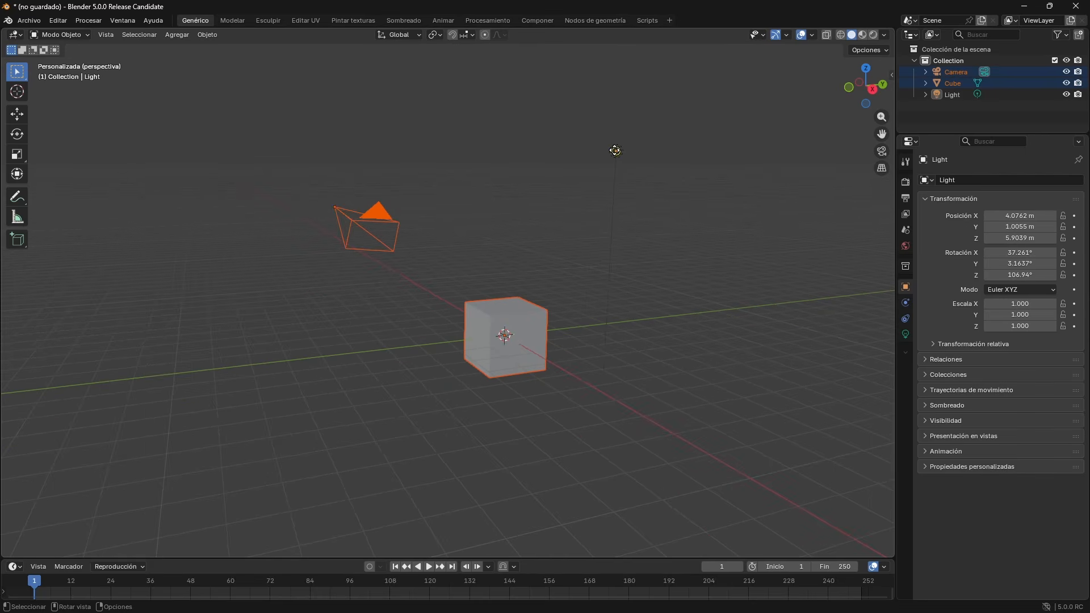
Step: Select and frame the light, and box-select the camera, cube and light to frame all three in the viewport
click(615, 150)
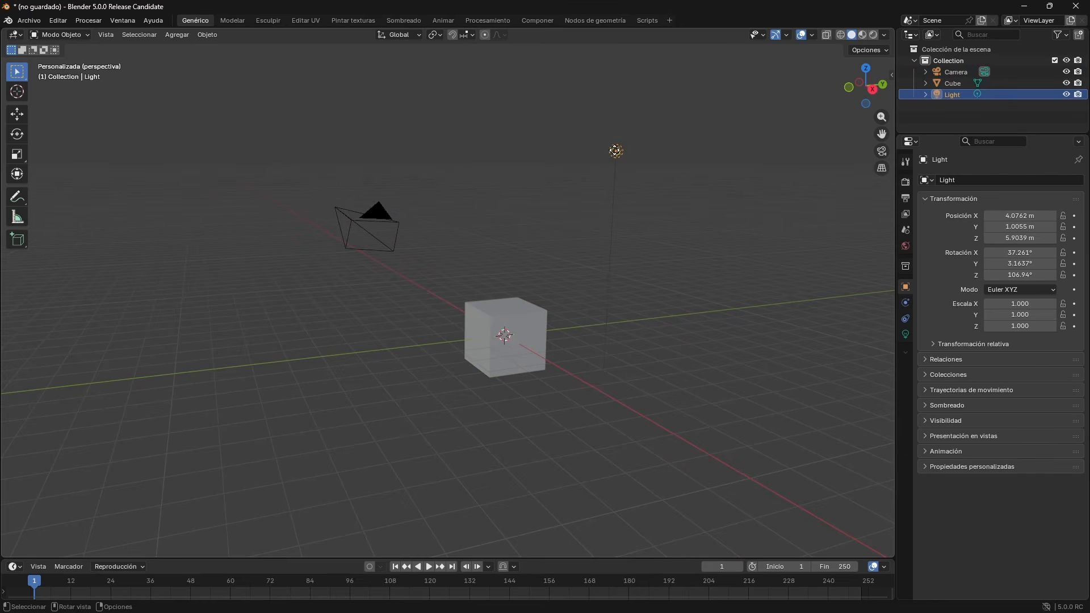
key(KP_Decimal)
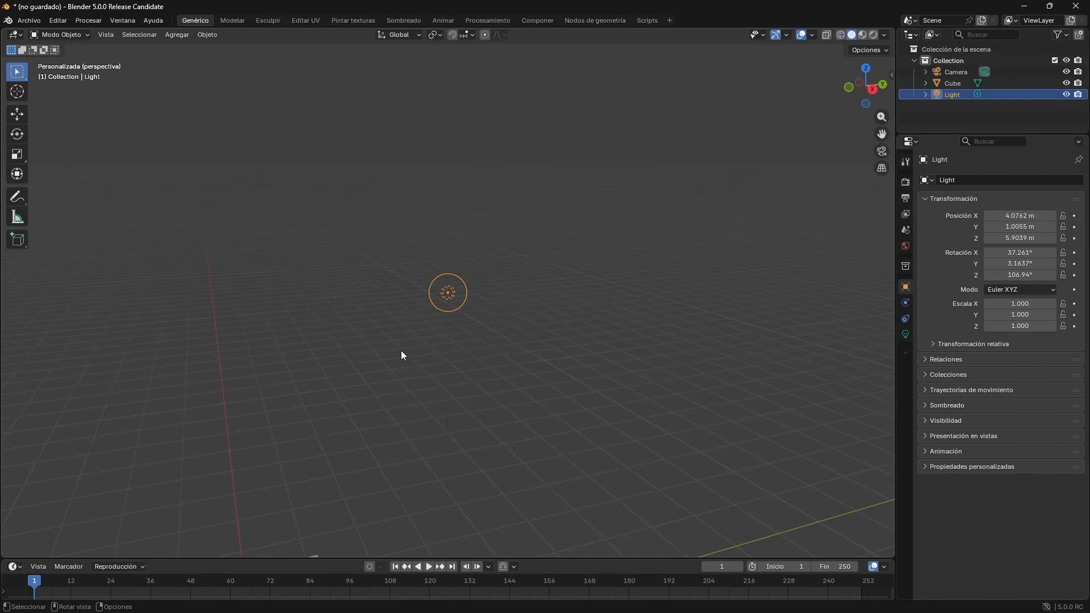
scroll(397, 360, down, 5)
mouse_move(367, 373)
middle_down()
mouse_move(318, 389)
mouse_move(373, 379)
mouse_move(364, 369)
middle_up()
drag(141, 172, 706, 484)
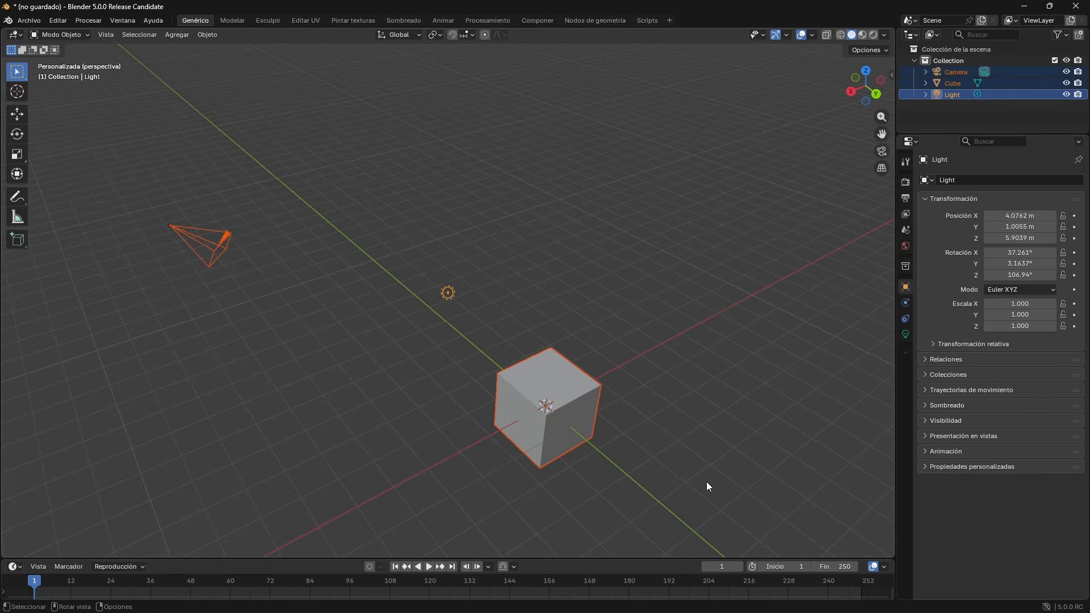
key(KP_Decimal)
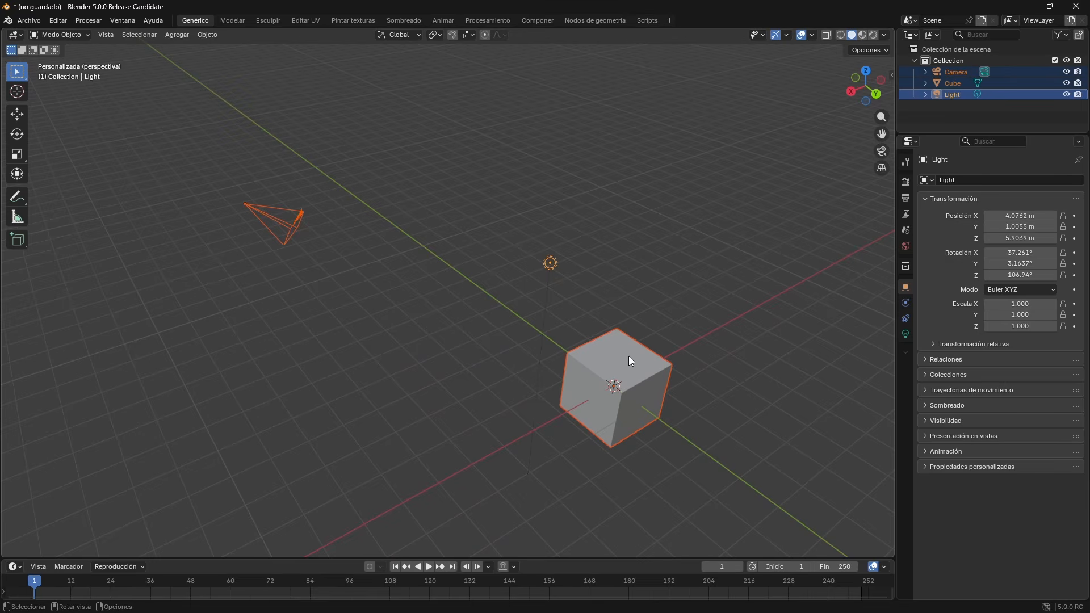
Step: Box-select only the cube and light, frame them in the viewport, and clear the selection
click(500, 308)
drag(453, 203, 727, 505)
key(KP_Decimal)
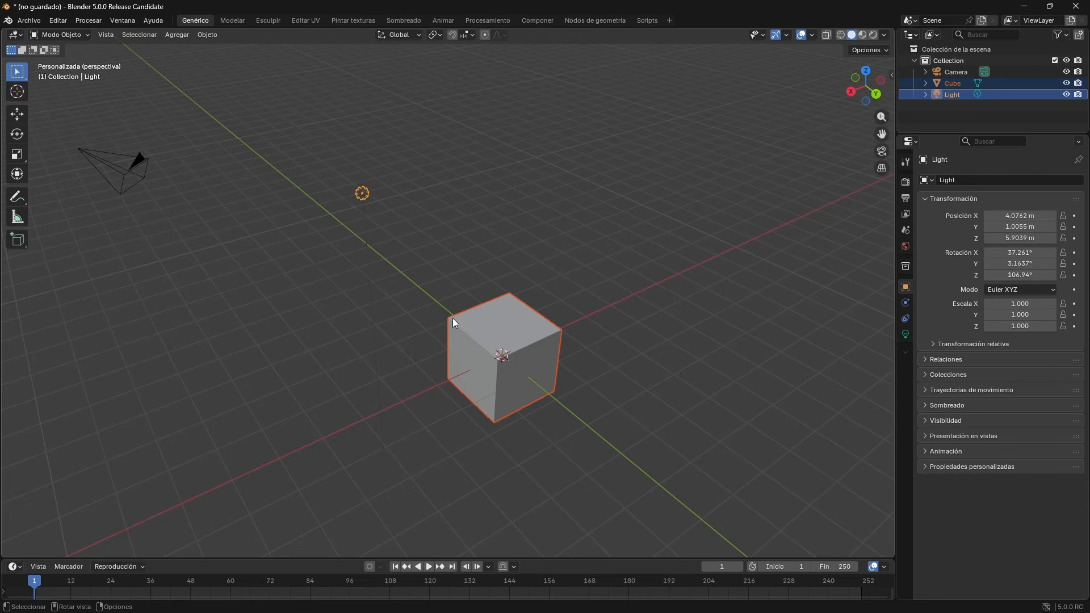
click(462, 292)
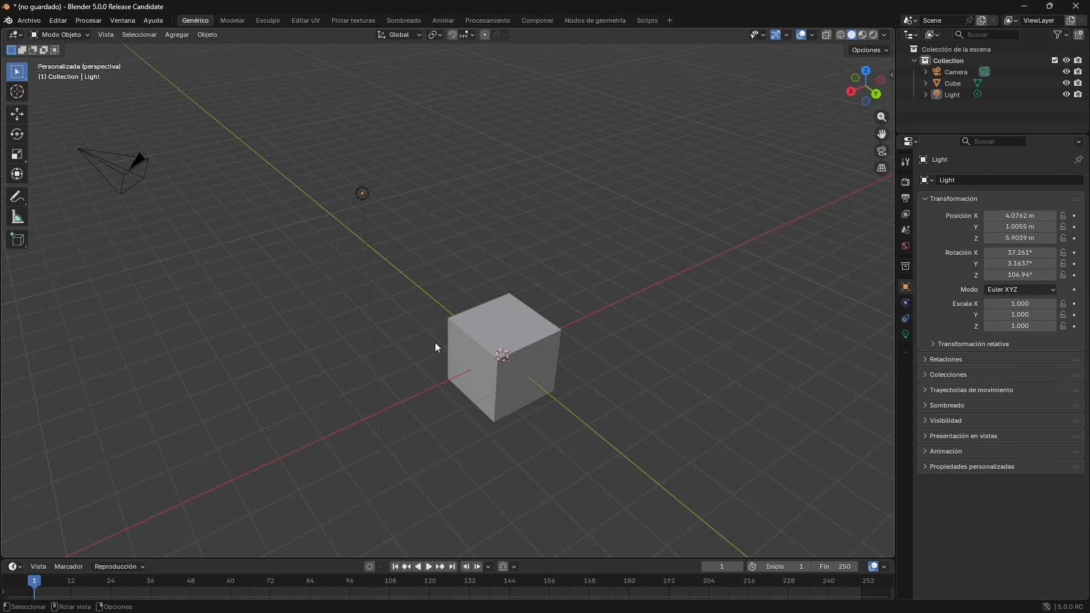
Step: Select the cube from far away and inspect it up close by zooming in and out, including through its faces
scroll(435, 337, down, 17)
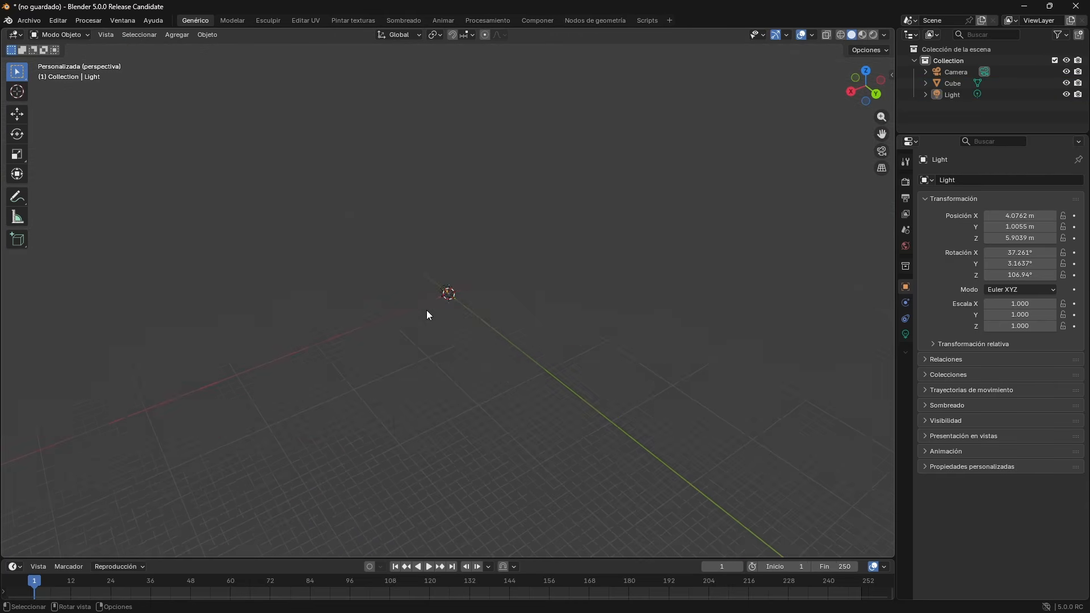
middle_drag(434, 305, 448, 294)
click(448, 294)
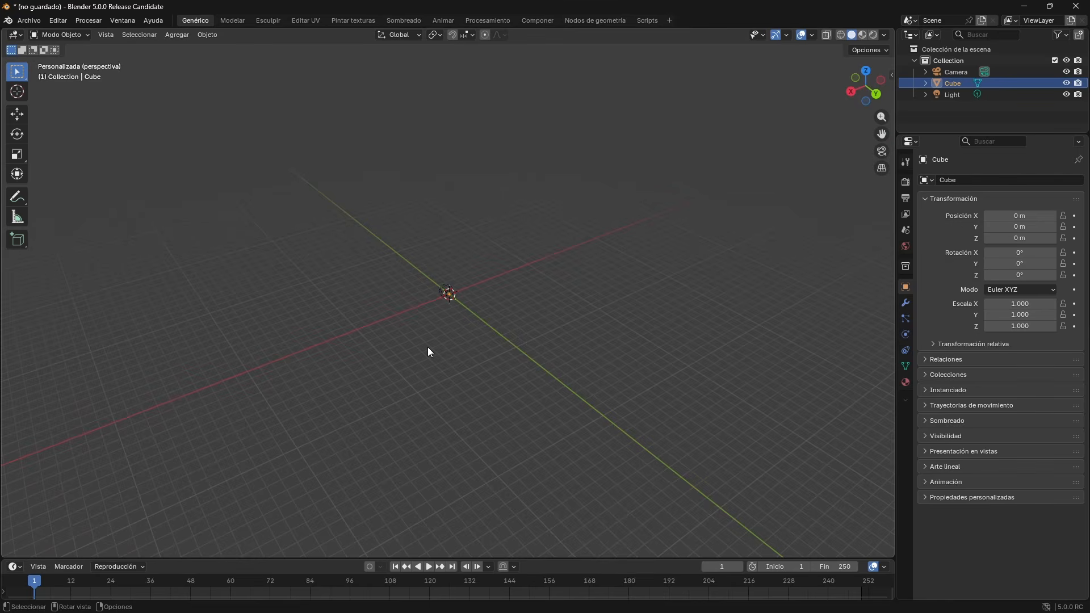
scroll(428, 351, up, 15)
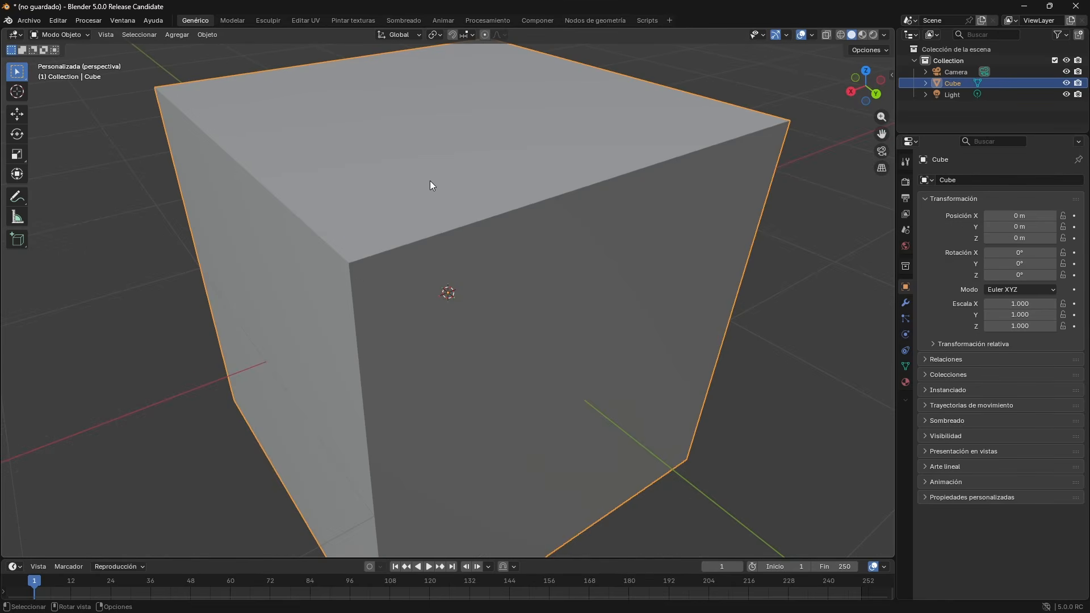
scroll(434, 188, down, 3)
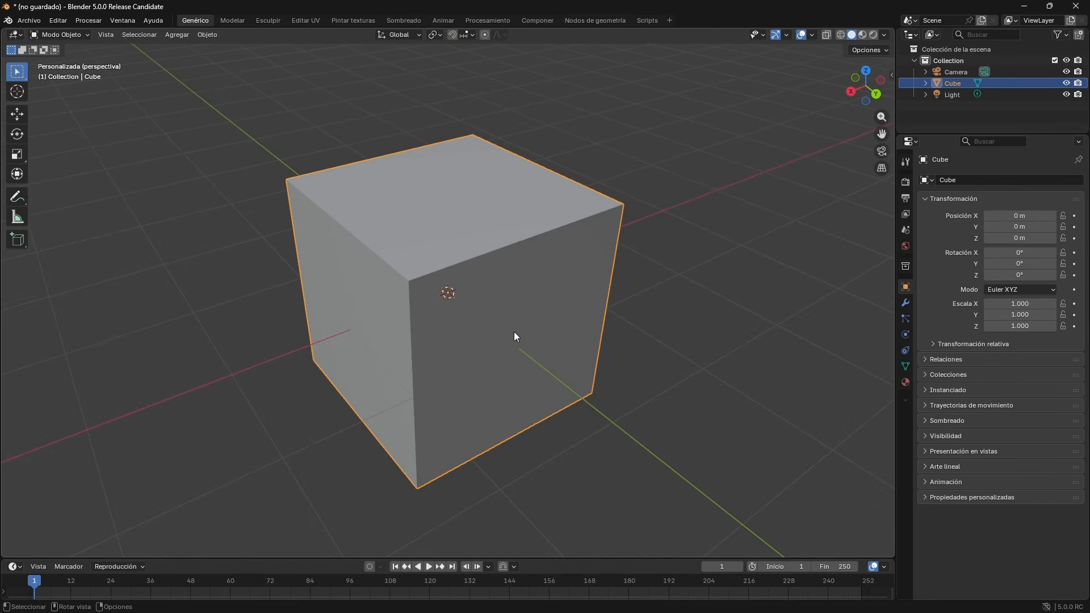
scroll(475, 316, up, 3)
scroll(528, 347, down, 2)
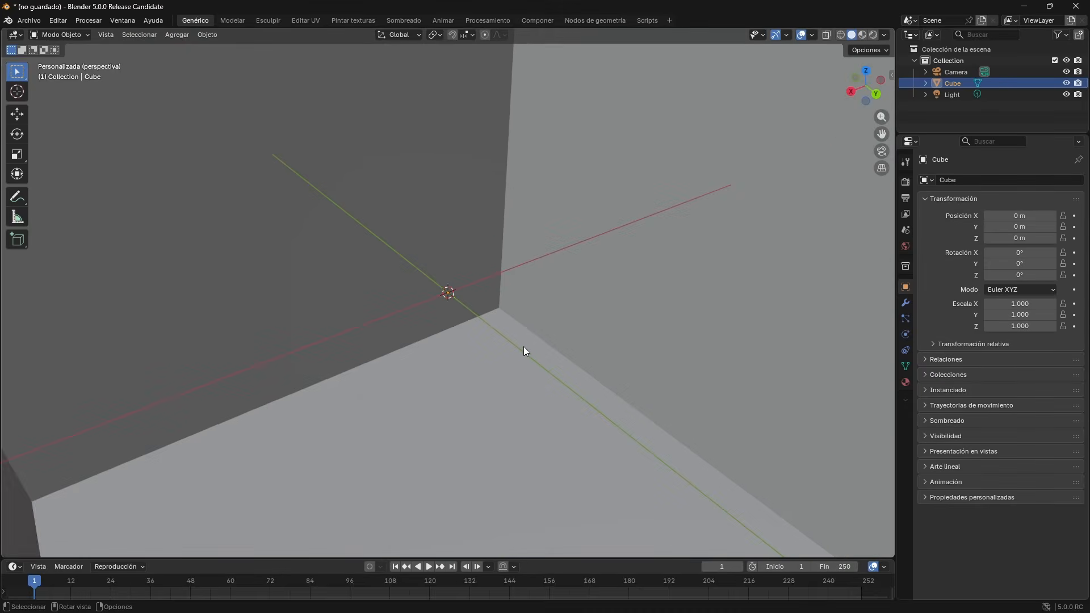
scroll(511, 343, up, 2)
scroll(500, 340, down, 1)
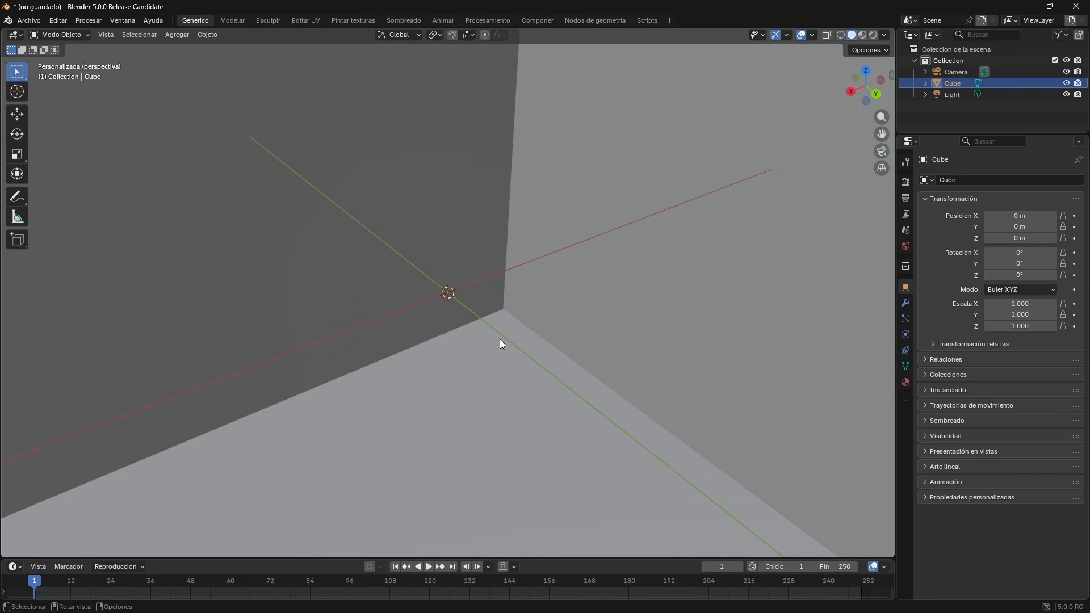
scroll(500, 340, down, 2)
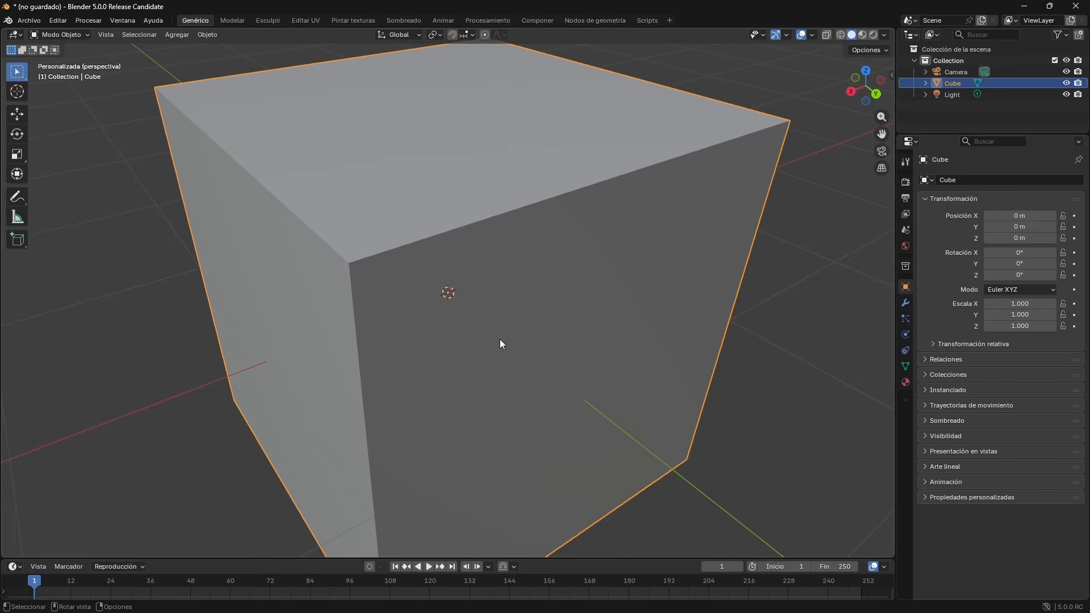
scroll(499, 339, down, 5)
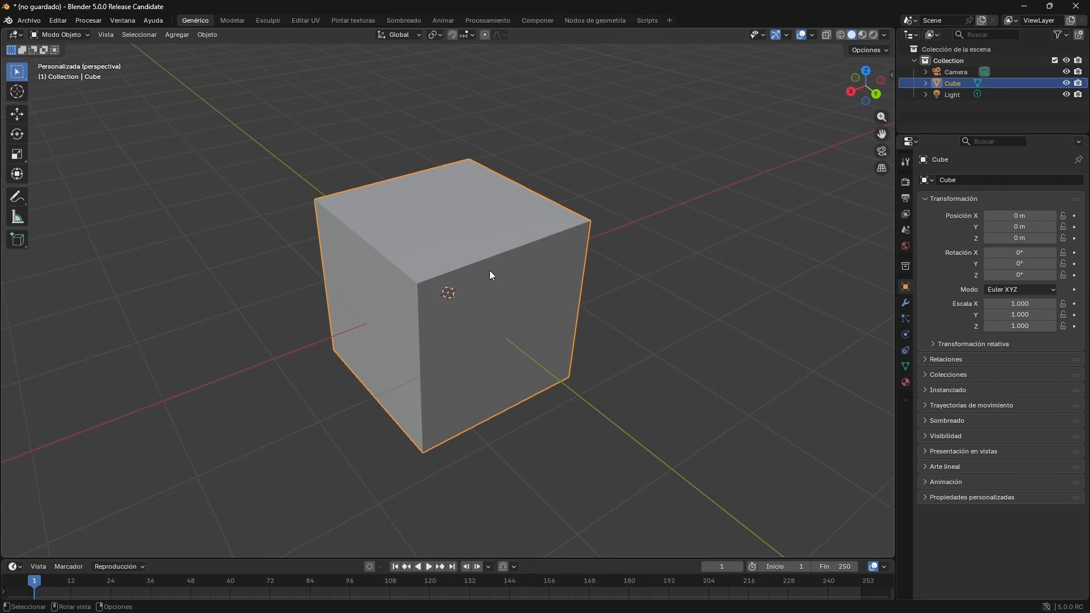
Step: Select every object in the scene, frame them all in the viewport, and deselect everything
click(633, 315)
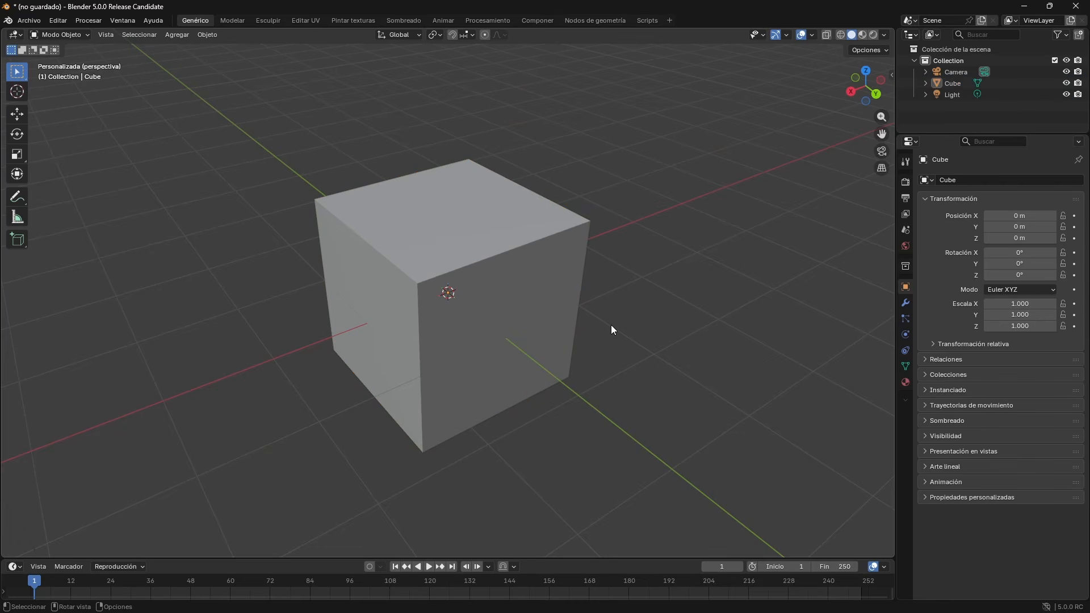
key(a)
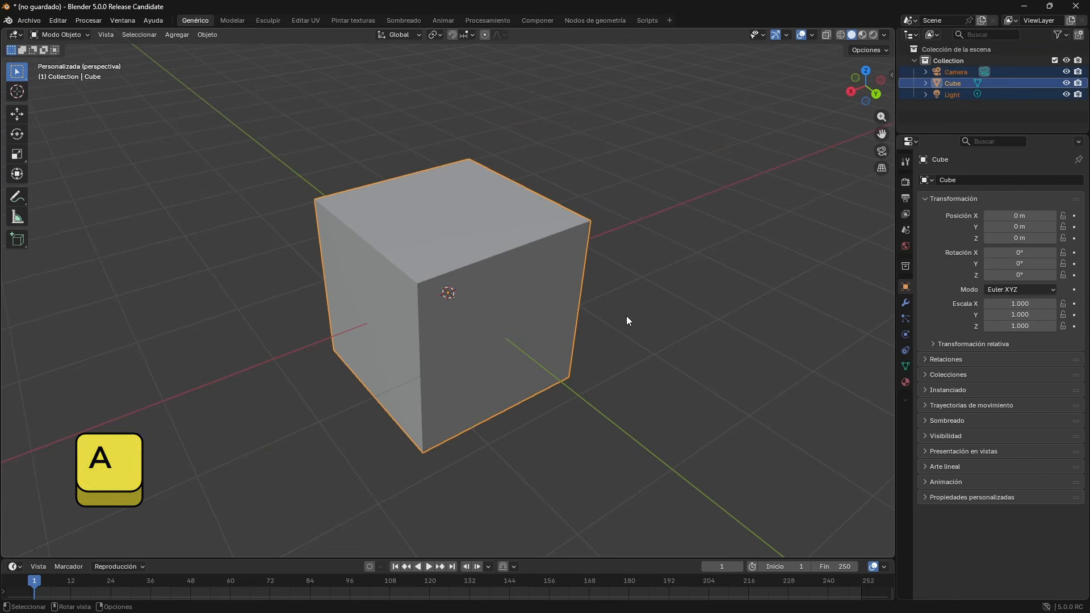
key(KP_Decimal)
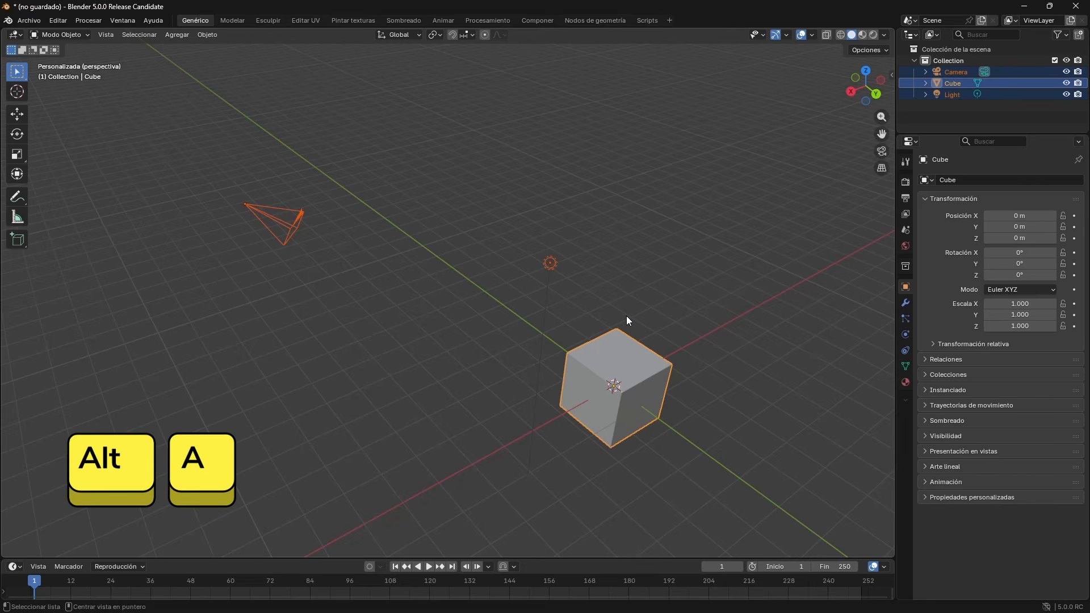
key(alt+a)
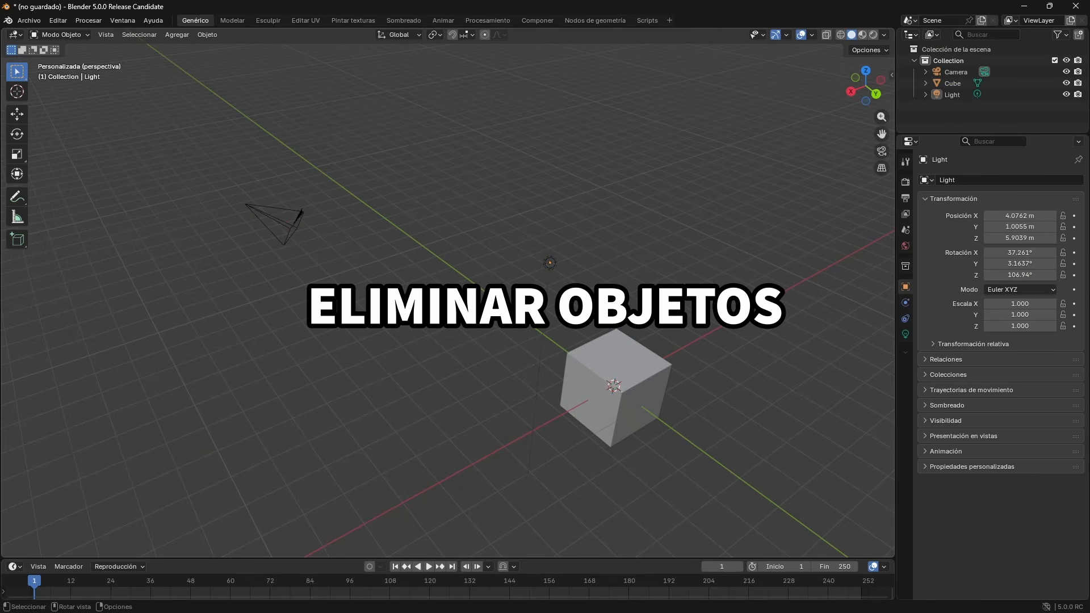
Step: Delete the light from the scene
click(550, 263)
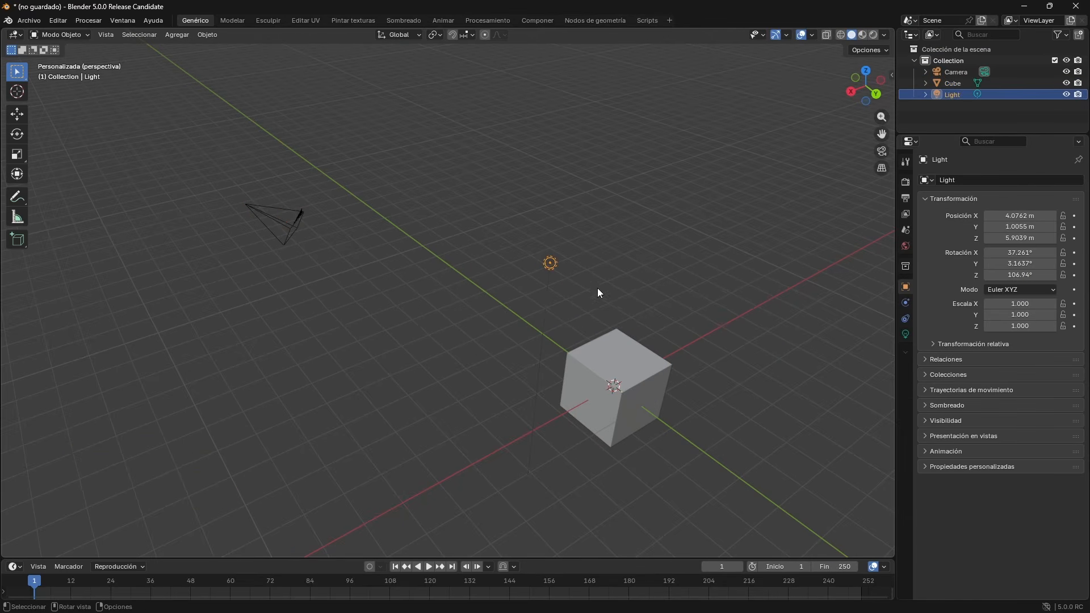
key(x)
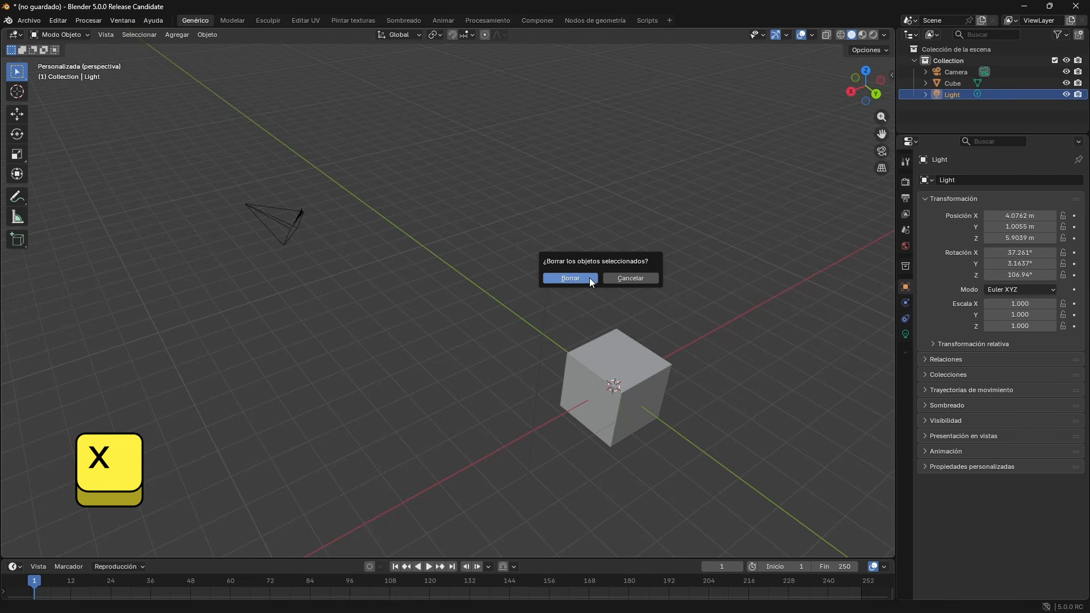
click(570, 277)
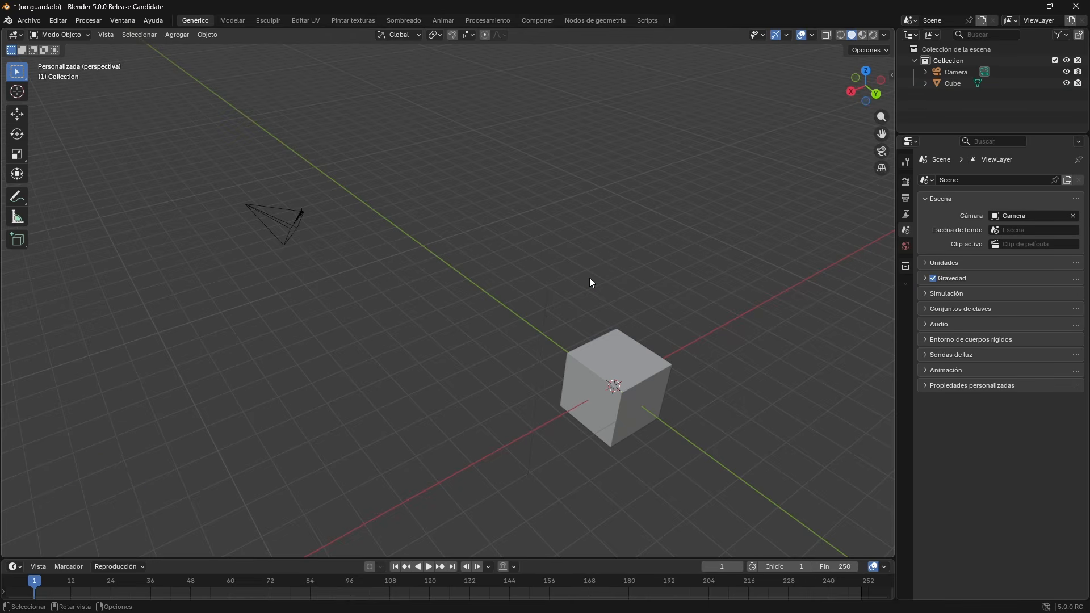
Step: Select all remaining objects and delete the camera and cube, emptying the scene
key(a)
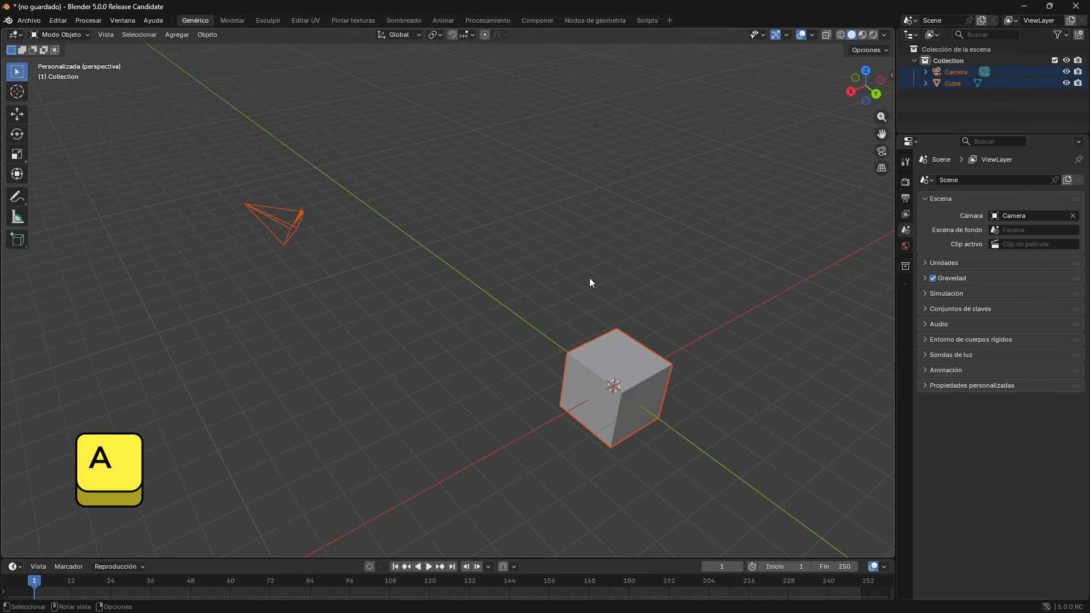
key(x)
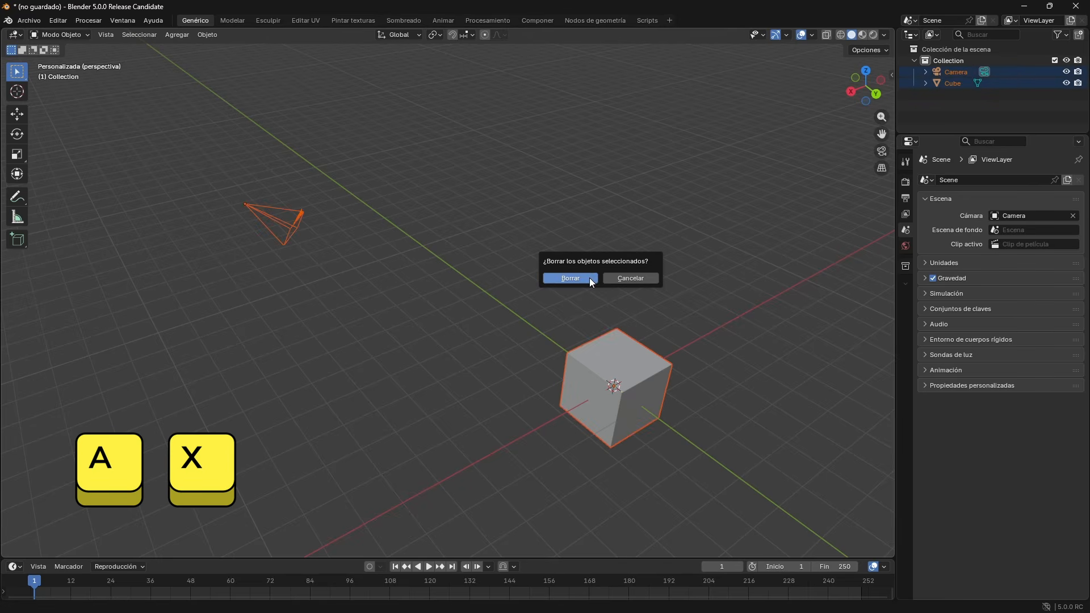
click(590, 279)
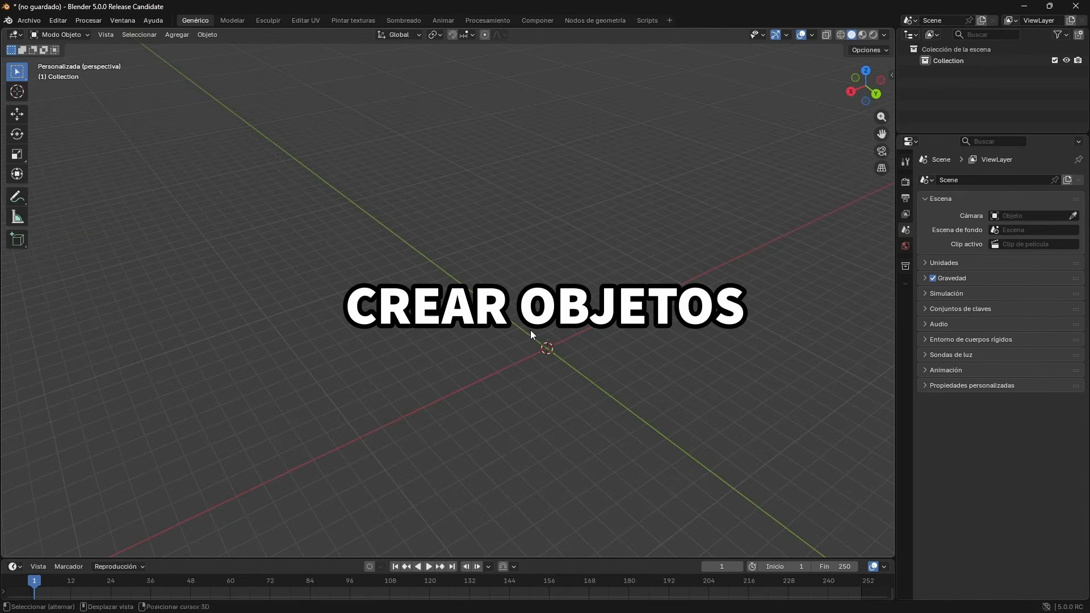
Step: Add a monkey head mesh at the centre of the empty scene
shift+middle_drag(532, 334, 453, 316)
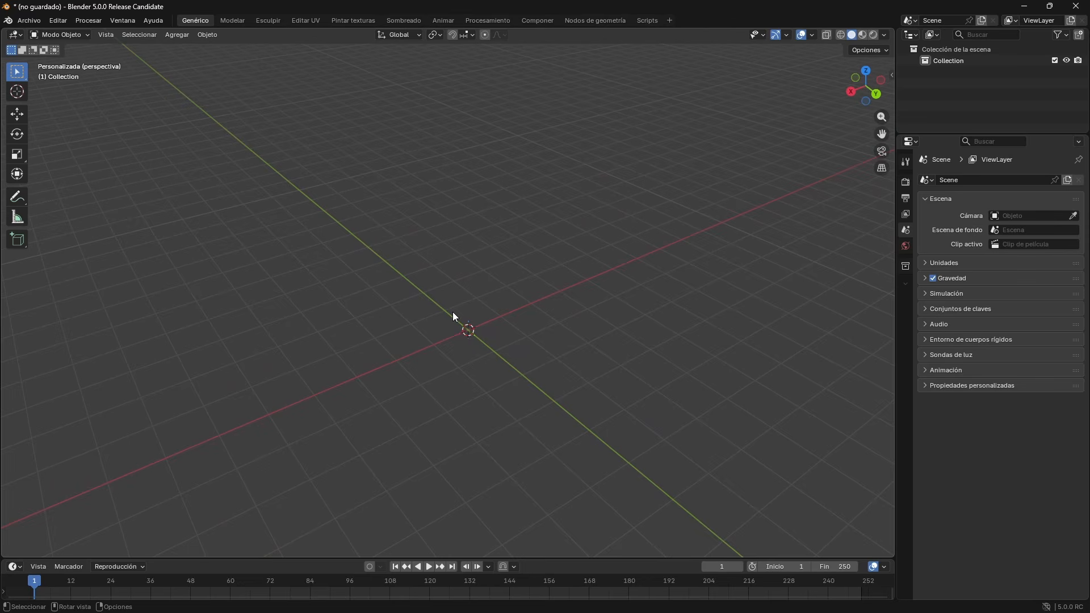
key(shift+a)
mouse_move(405, 316)
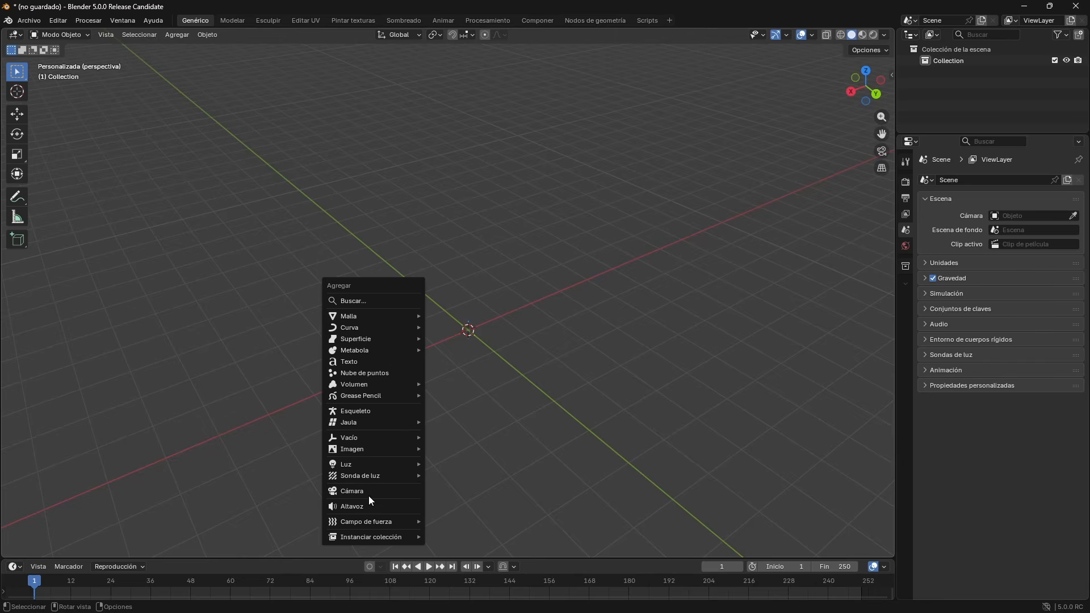
mouse_move(372, 464)
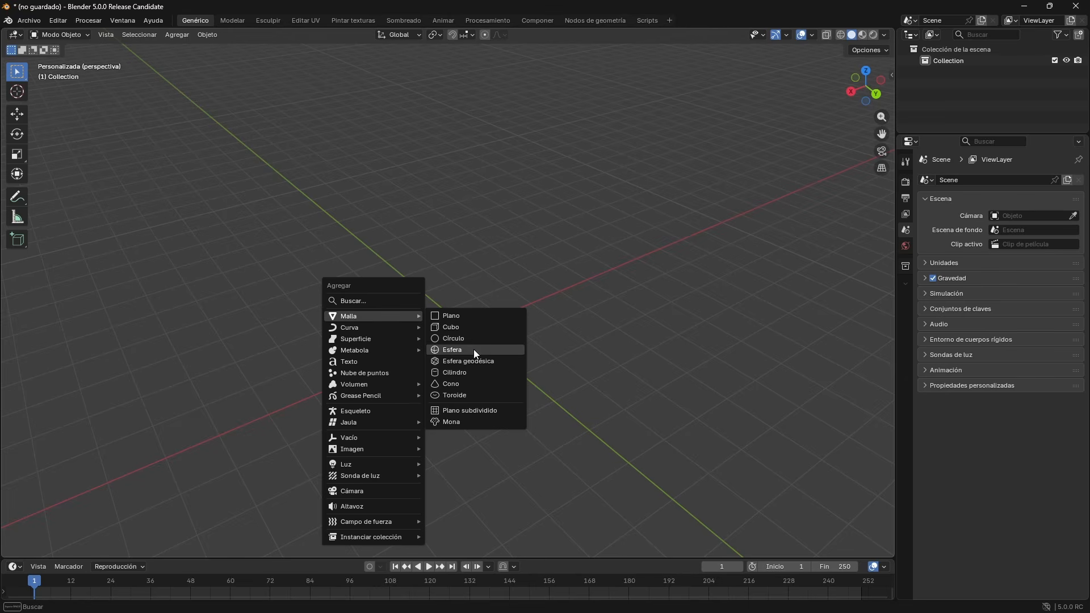
click(489, 422)
middle_drag(474, 384, 411, 386)
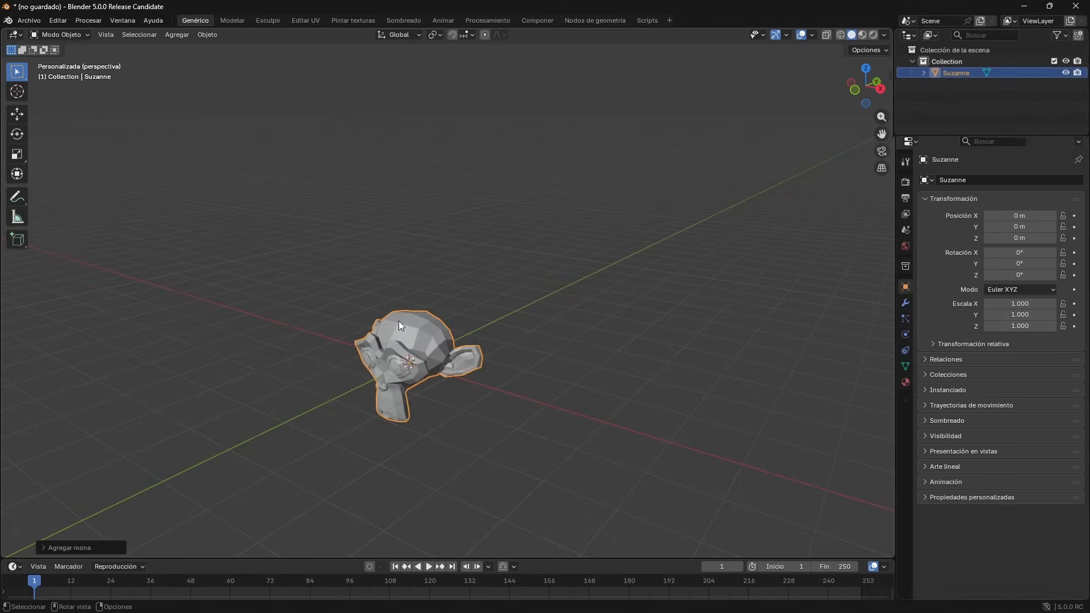
Step: Add a cube mesh at the same origin as the monkey head
key(shift+a)
click(507, 314)
middle_drag(507, 313, 392, 394)
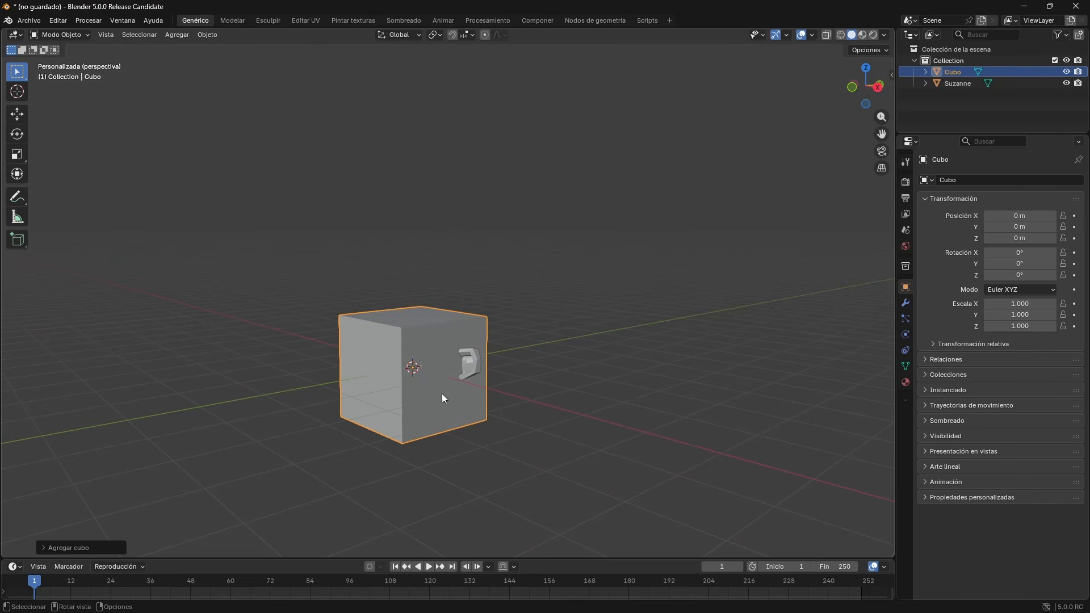
middle_drag(441, 393, 454, 404)
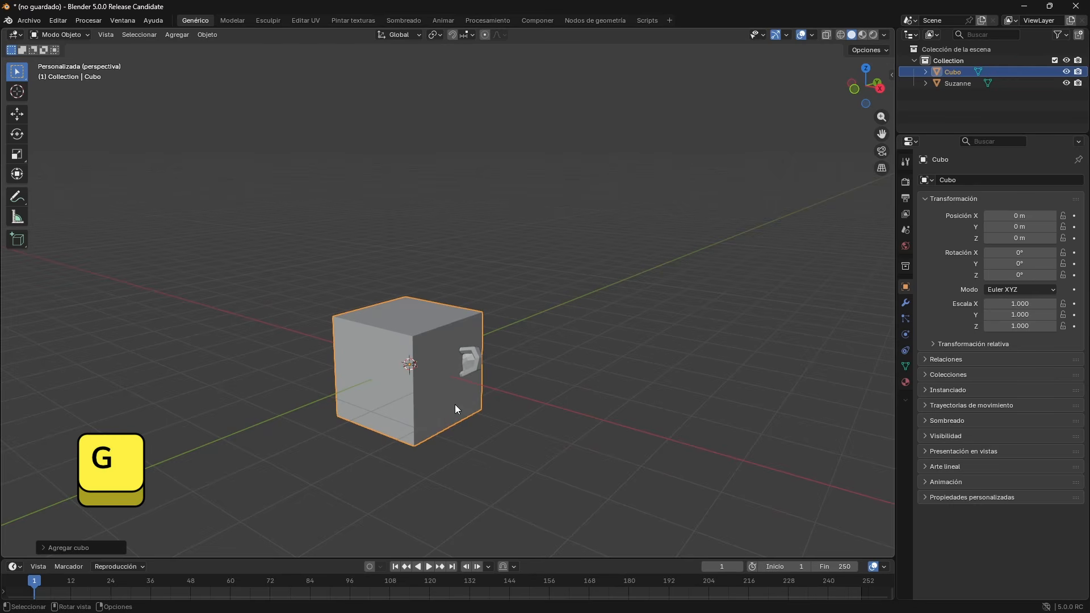
Step: Try moving the cube freely away from the monkey head, undo the move, and cancel a second free move
key(g)
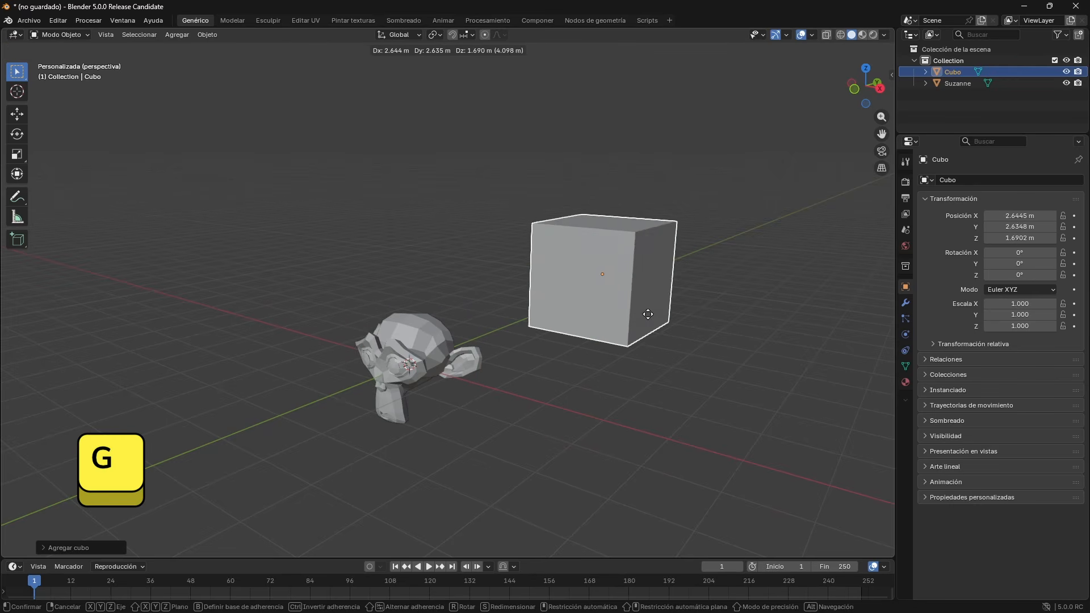
click(721, 312)
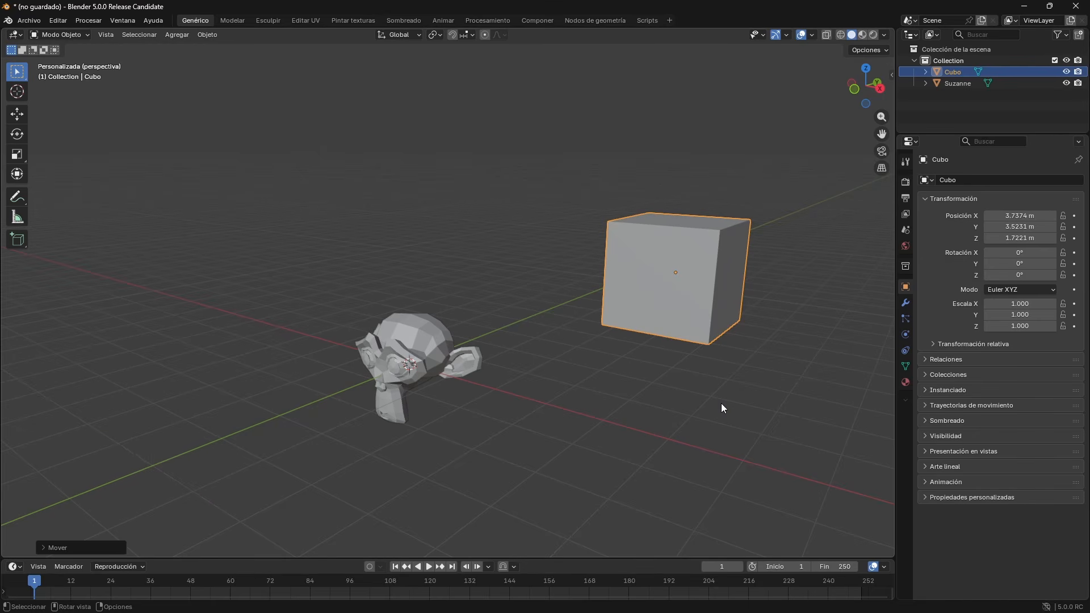
key(ctrl+z)
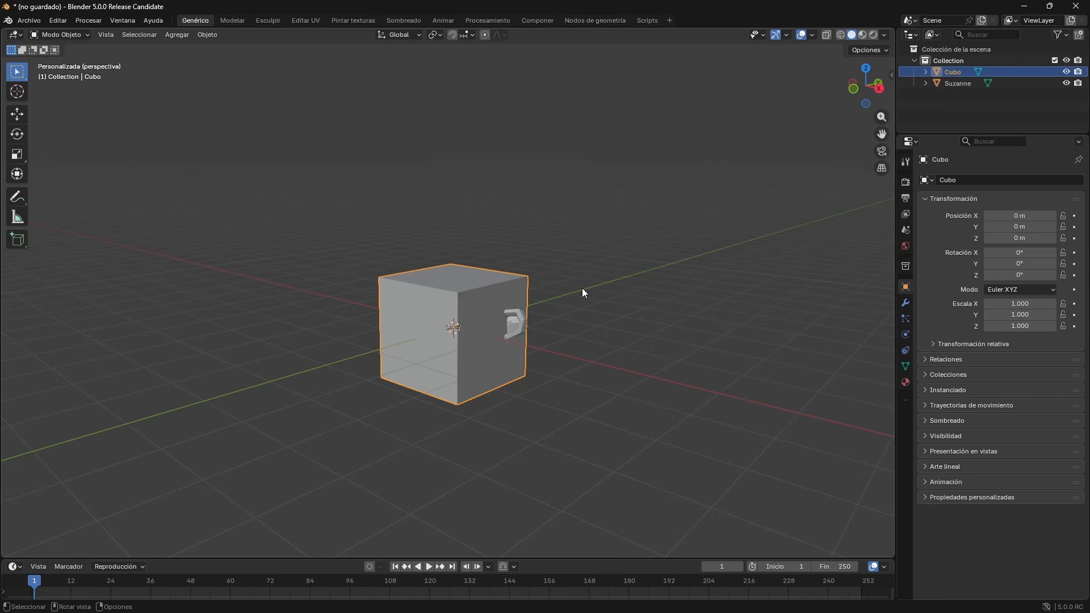
key(g)
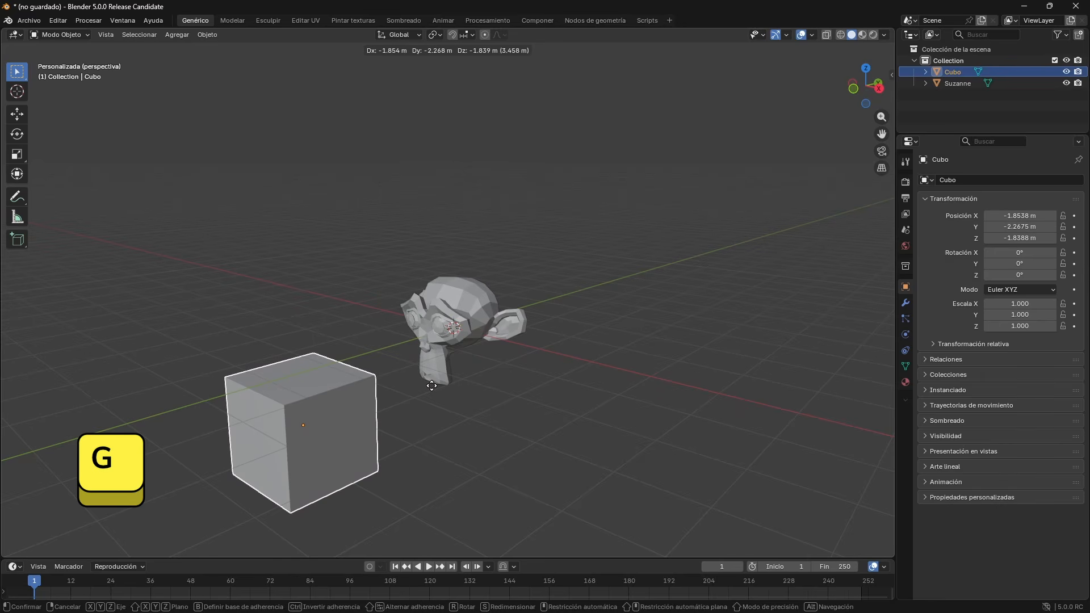
right_click(431, 385)
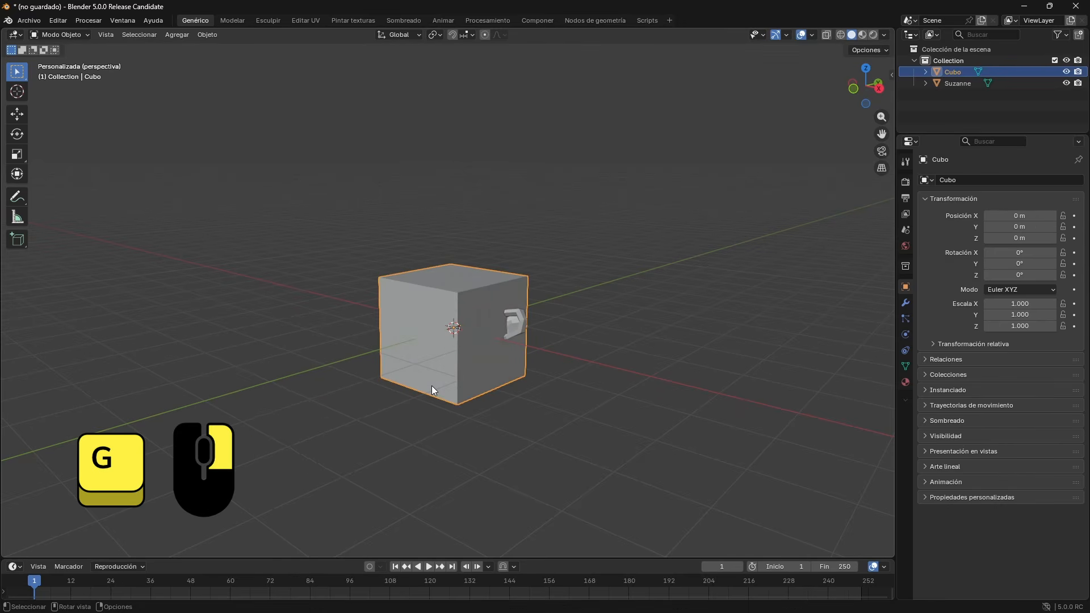
Step: Select the cube and try rotating it freely, undo the rotation, and try scaling it
click(431, 386)
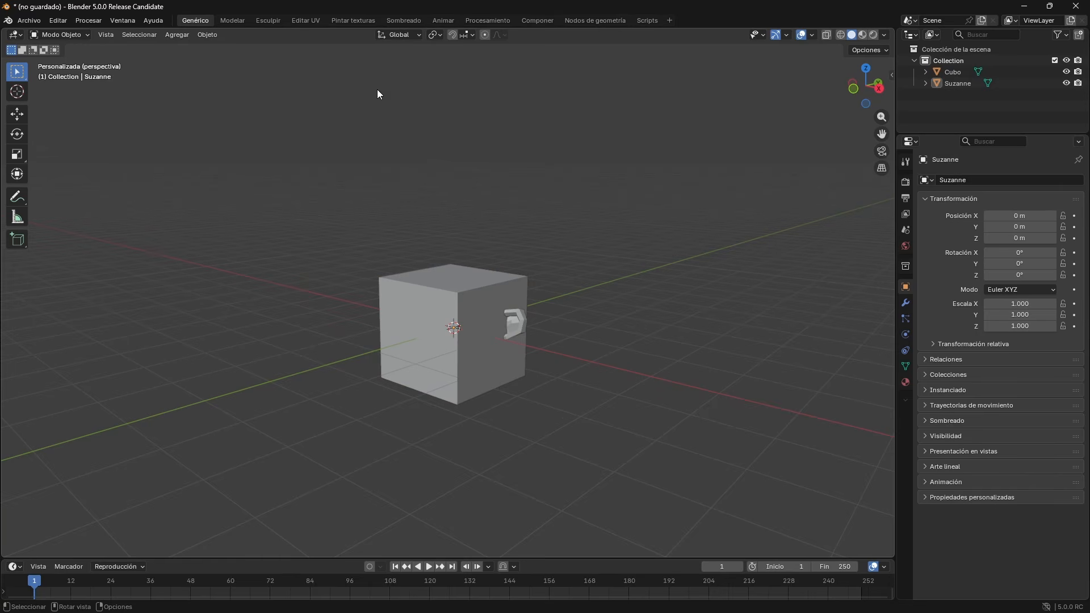
click(433, 332)
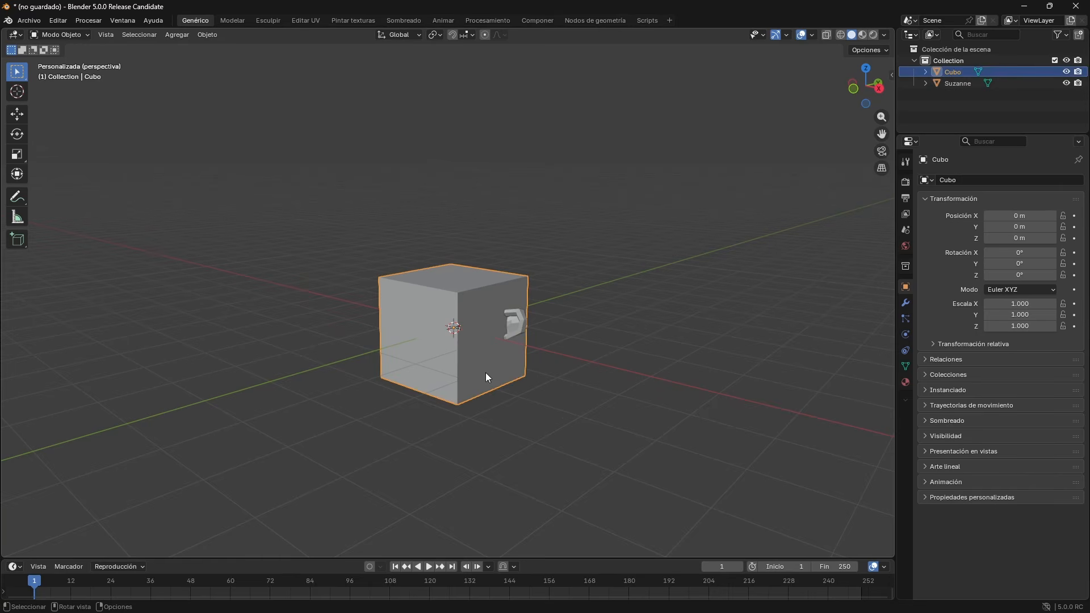
key(r)
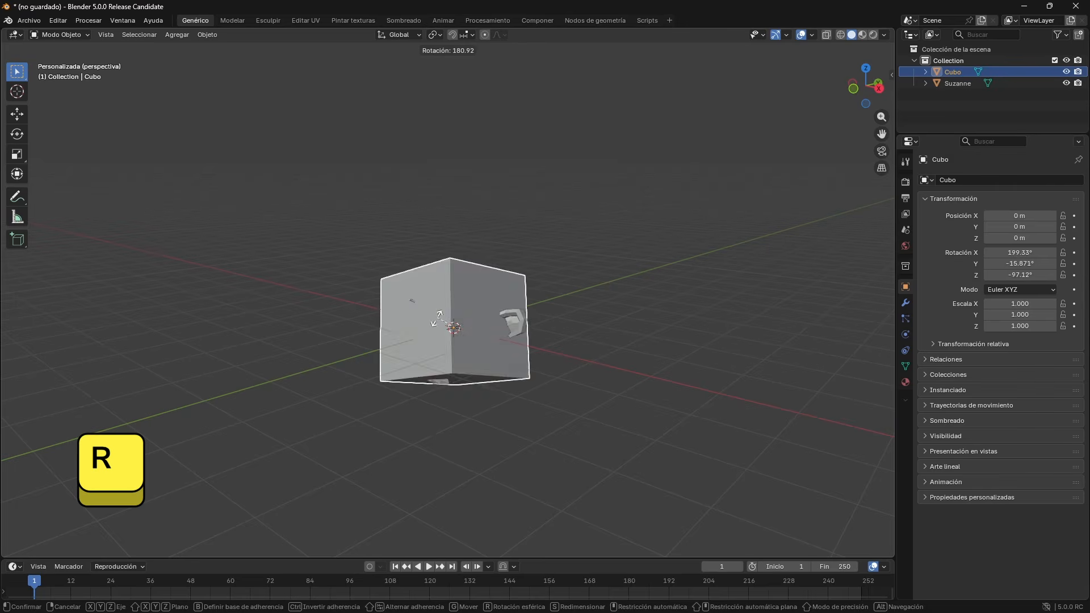
click(454, 309)
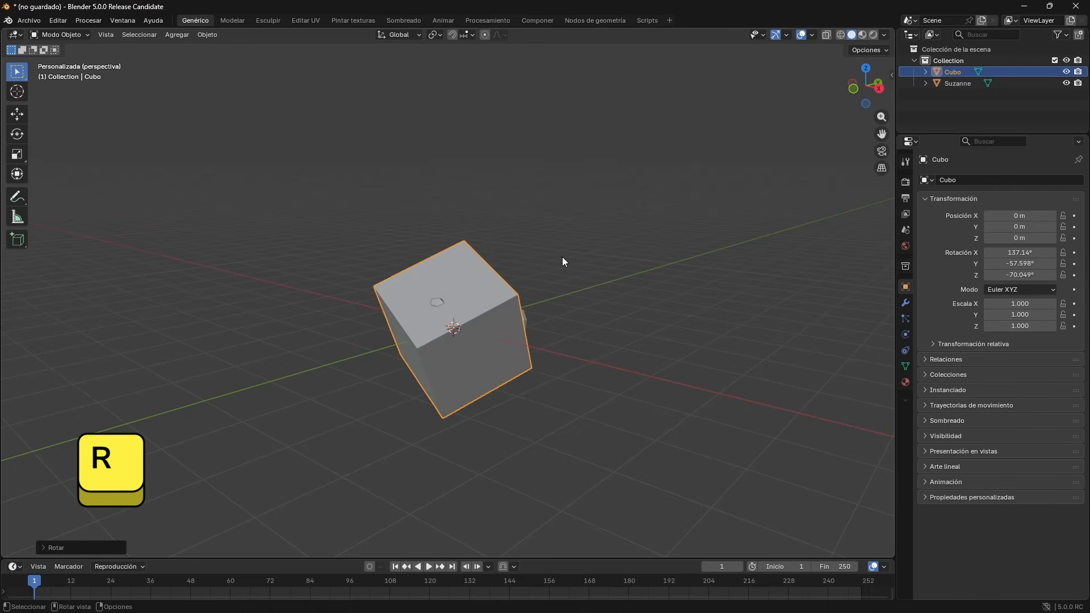
key(r)
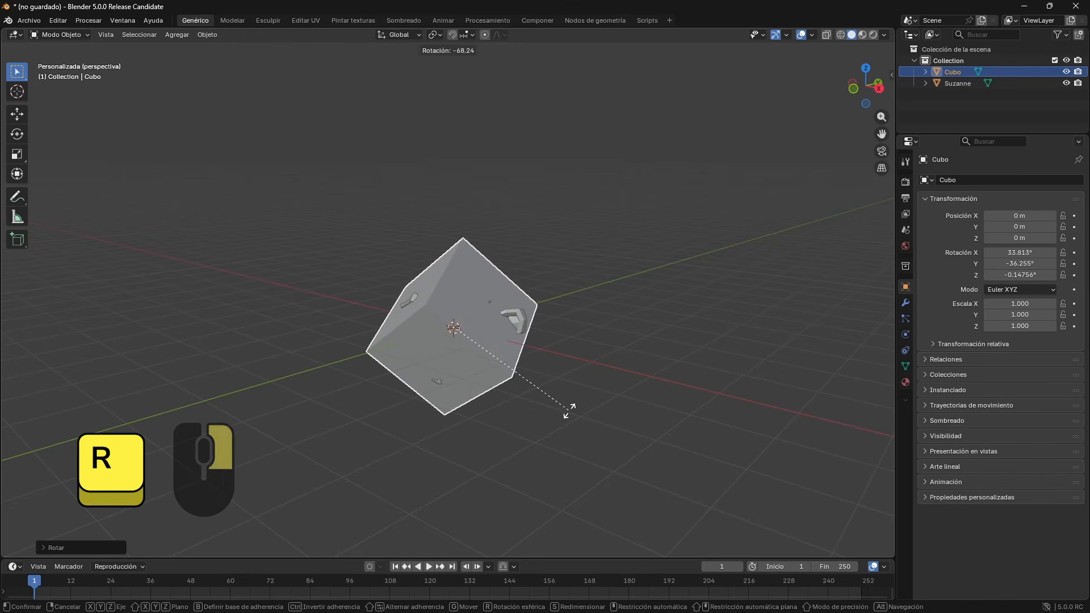
right_click(542, 406)
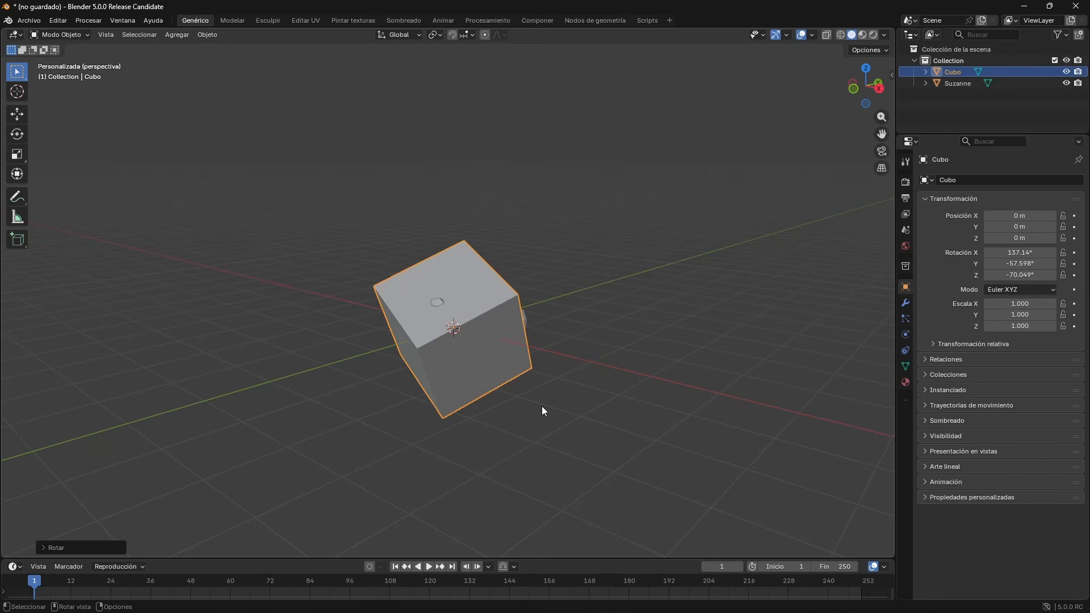
key(ctrl+z)
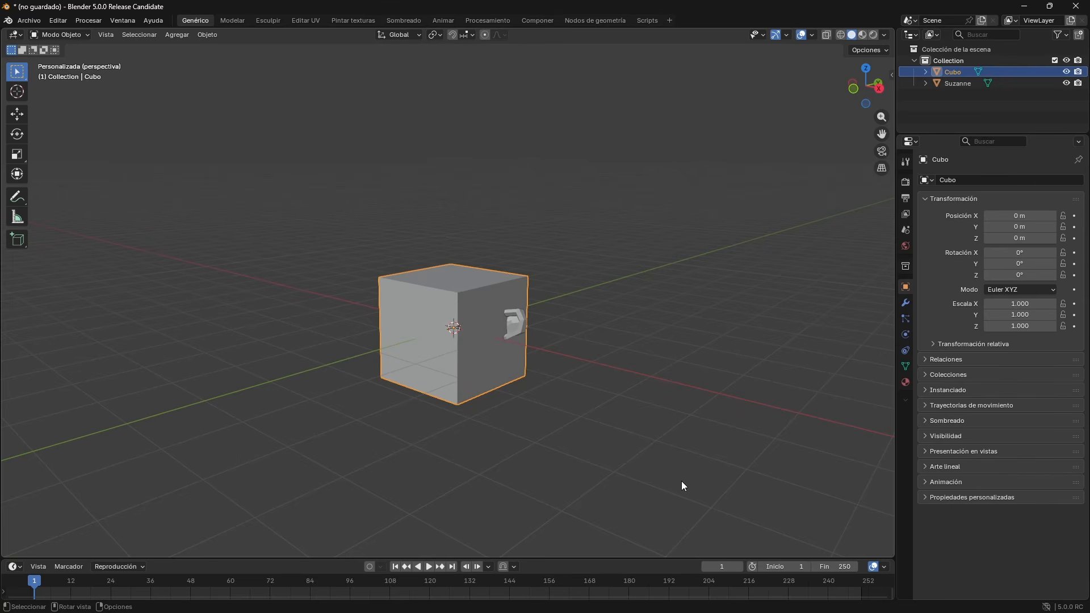
key(s)
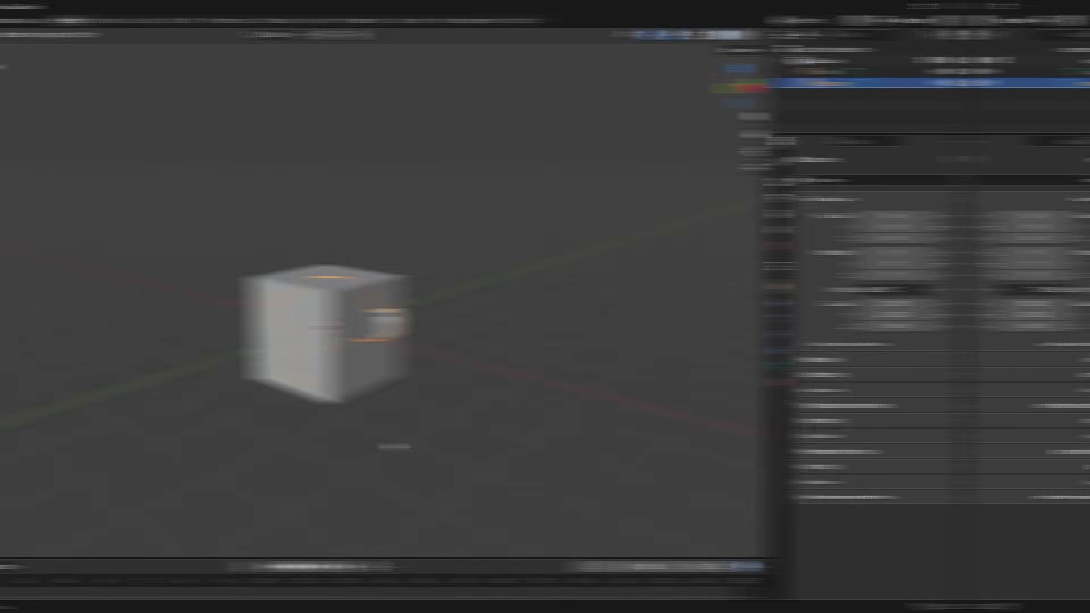
Step: Try moving the monkey head freely onto the cube, to about X −0.35, Y 0.31, Z 2.12 m, and check its alignment from several angles
key(g)
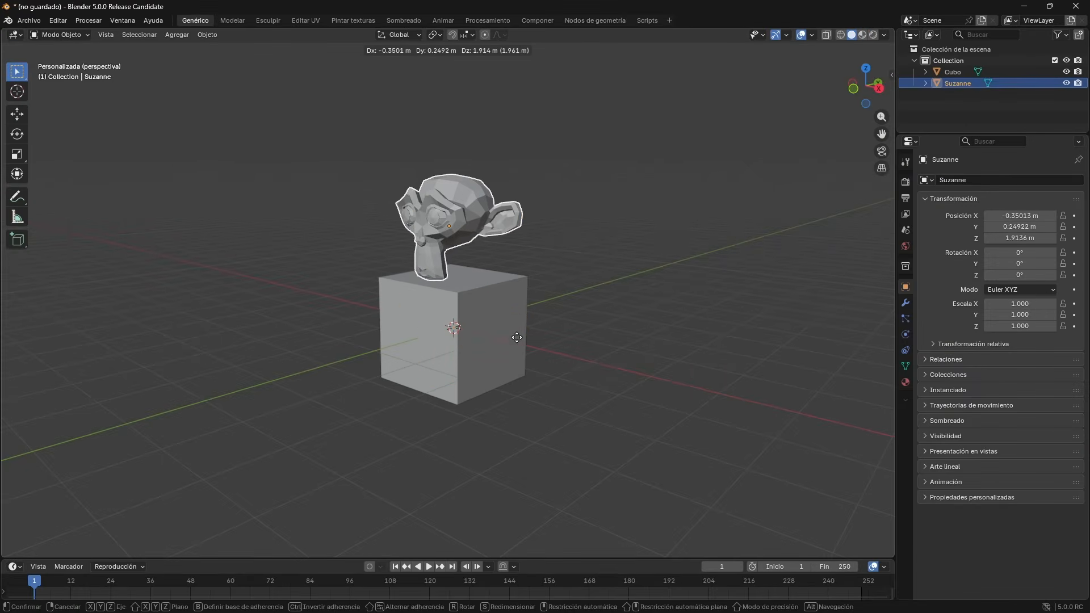
click(517, 333)
middle_drag(465, 383, 493, 322)
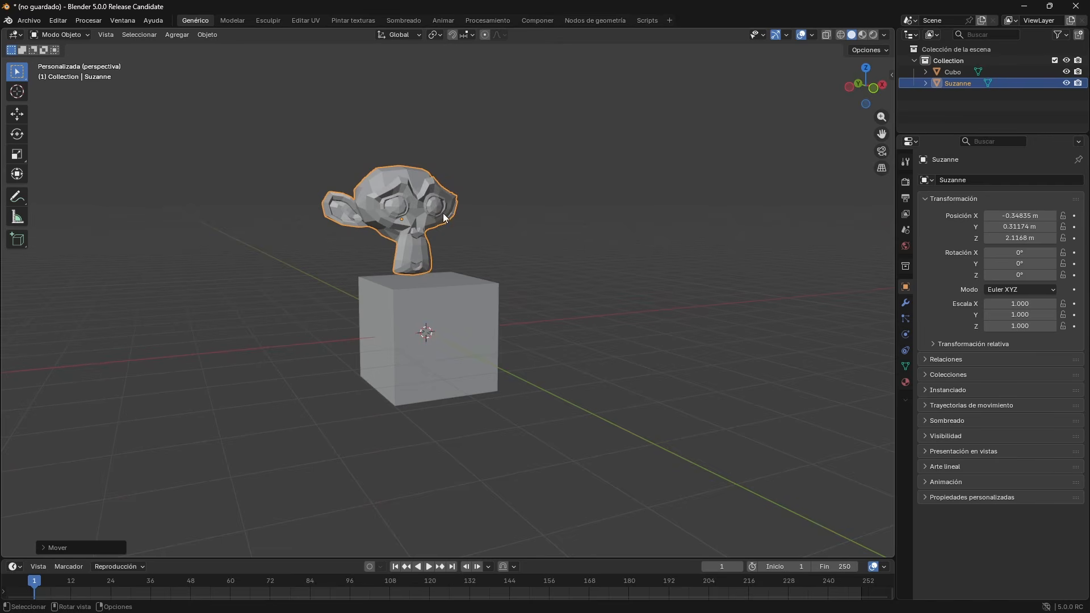
middle_drag(424, 315, 459, 331)
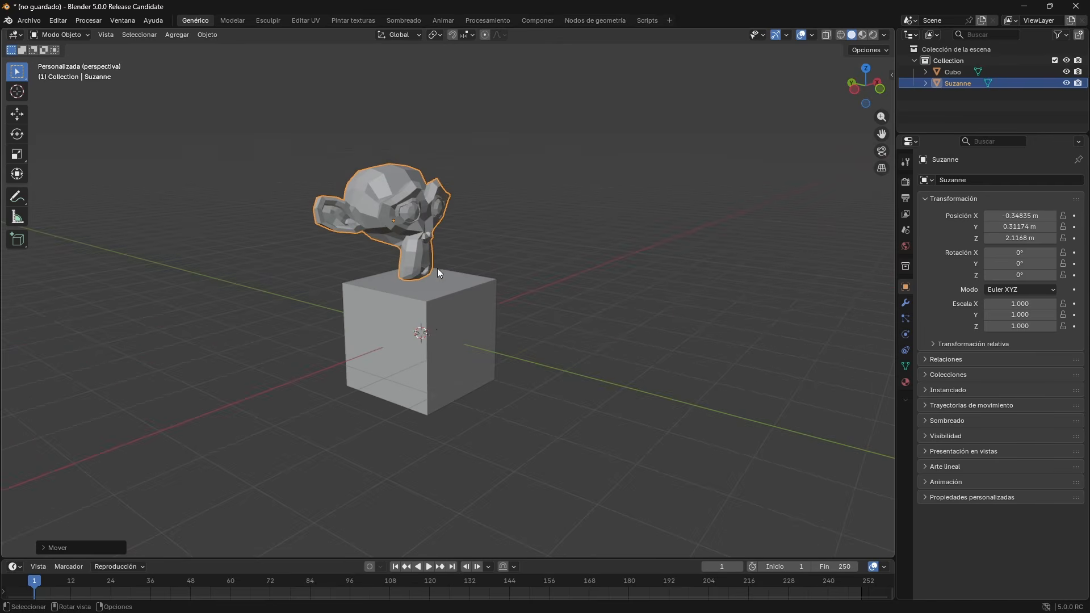
mouse_move(436, 268)
middle_down()
mouse_move(437, 295)
mouse_move(401, 285)
mouse_move(430, 259)
middle_up()
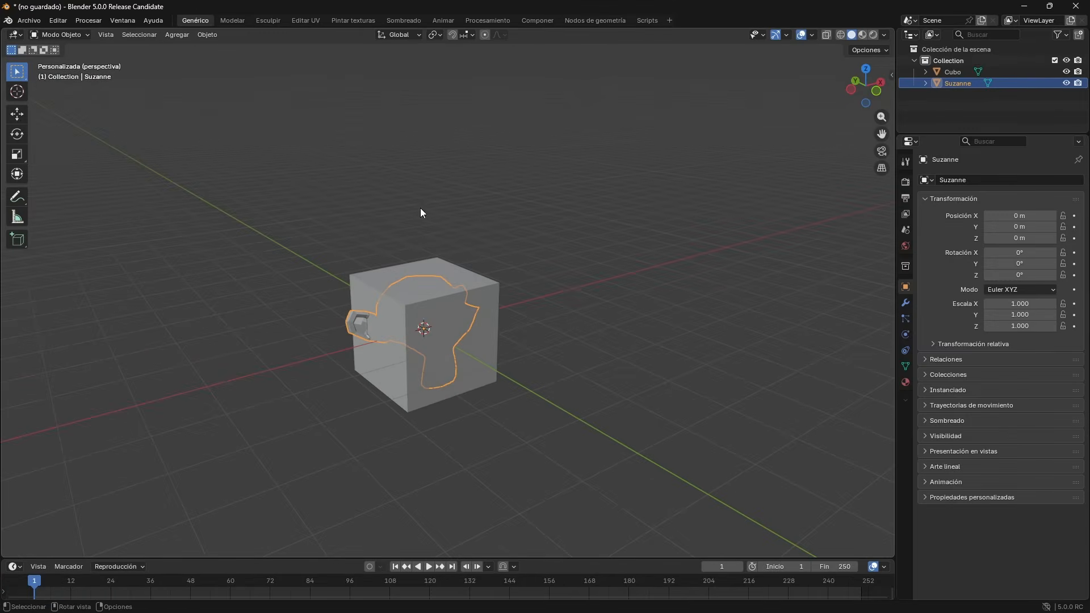
Step: Raise the monkey head along the global Z axis only, to about 2.04 m, so it sits on top of the cube
middle_drag(434, 357, 480, 367)
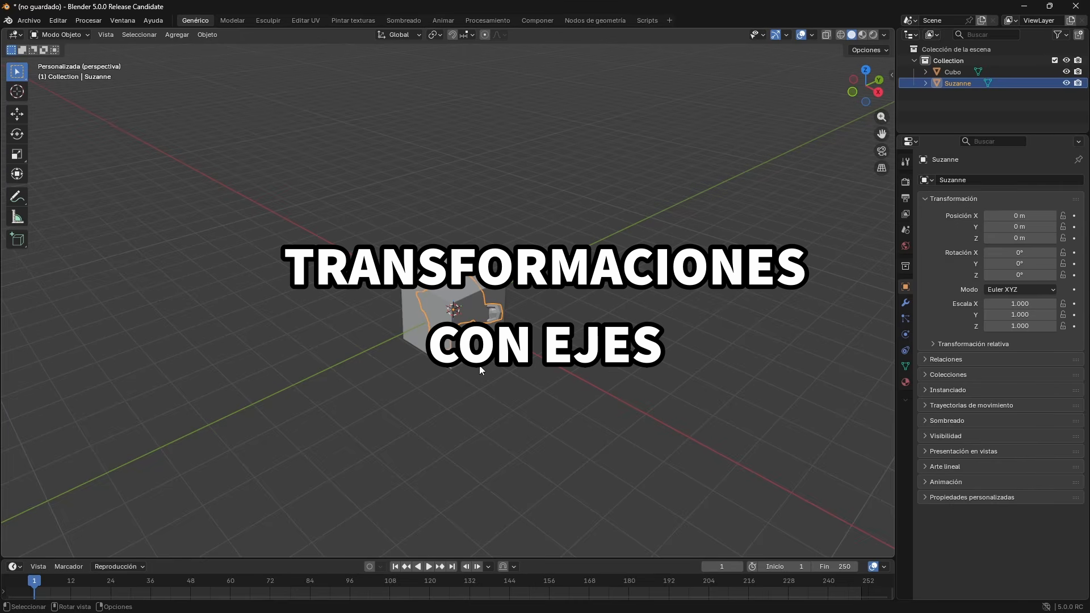
scroll(491, 345, up, 3)
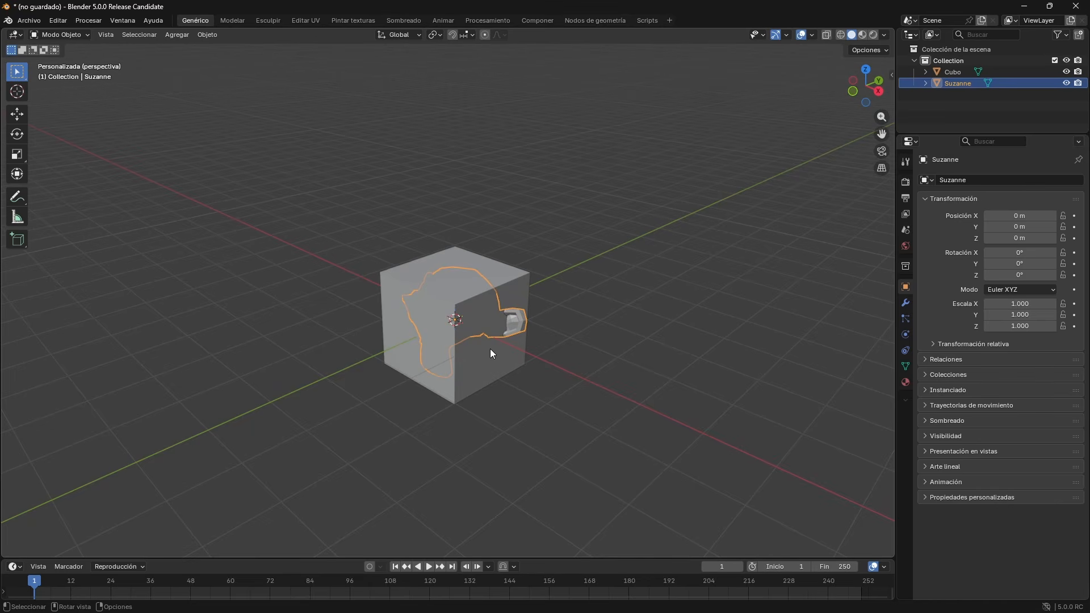
key(g)
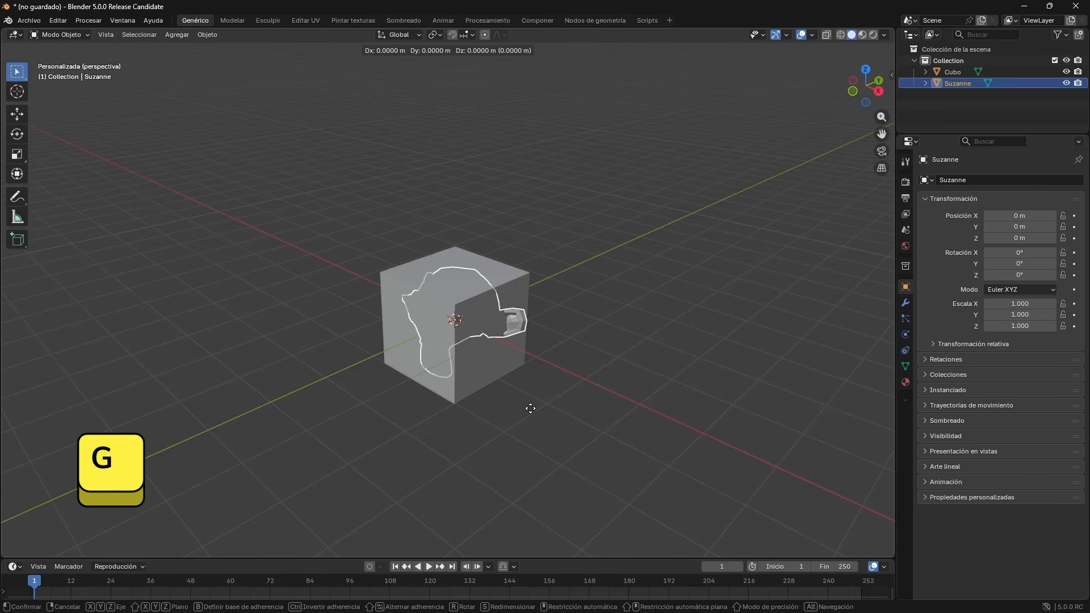
key(z)
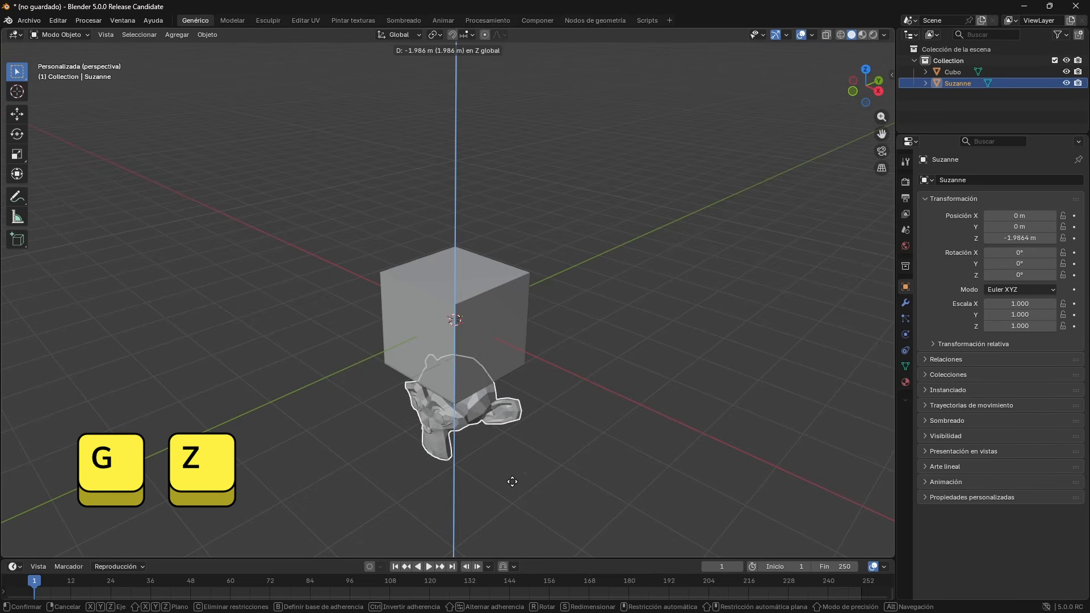
click(481, 341)
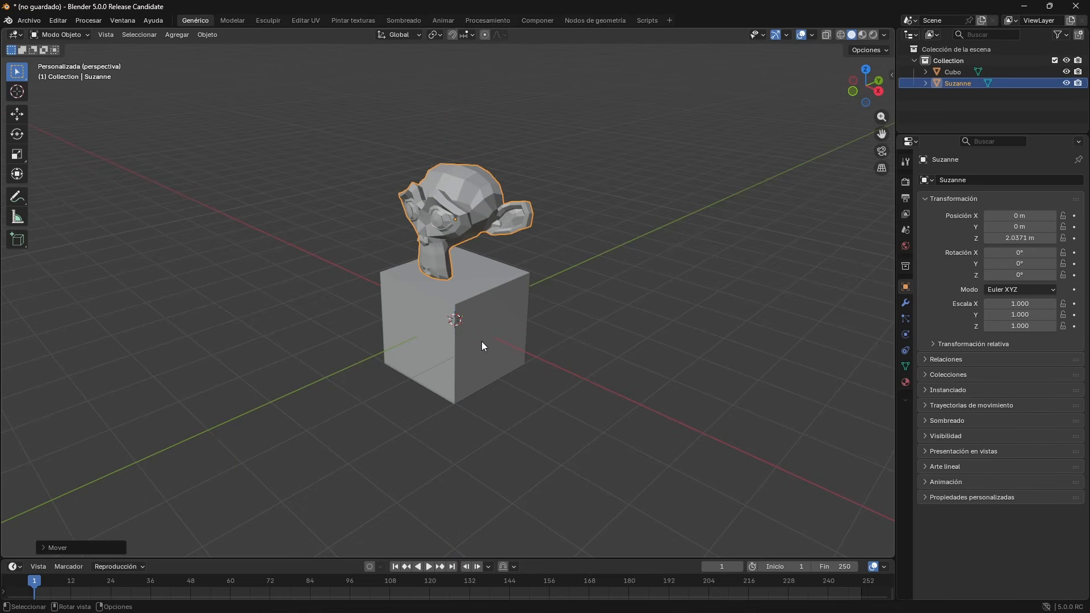
Step: Start moving the cube along the global Y axis, switch the constraint to Z, and lower it to about −2.03 m
click(482, 342)
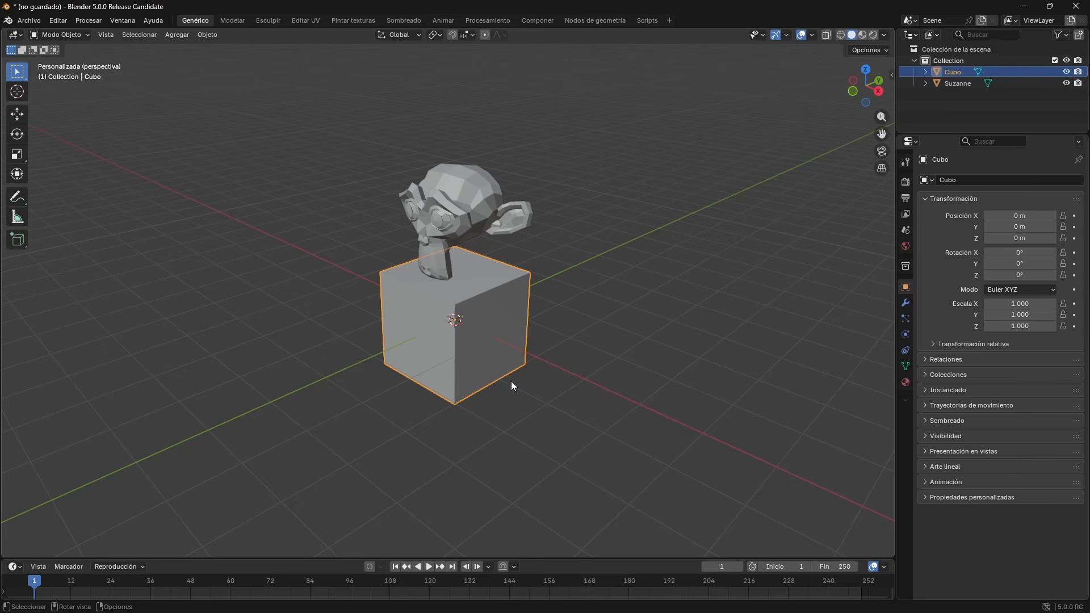
key(g)
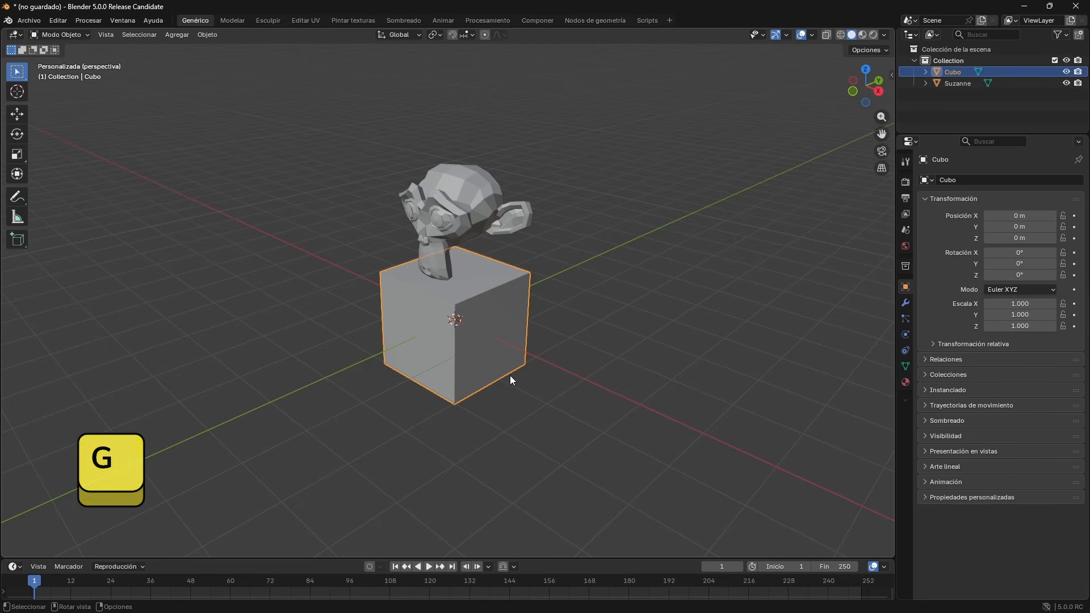
key(y)
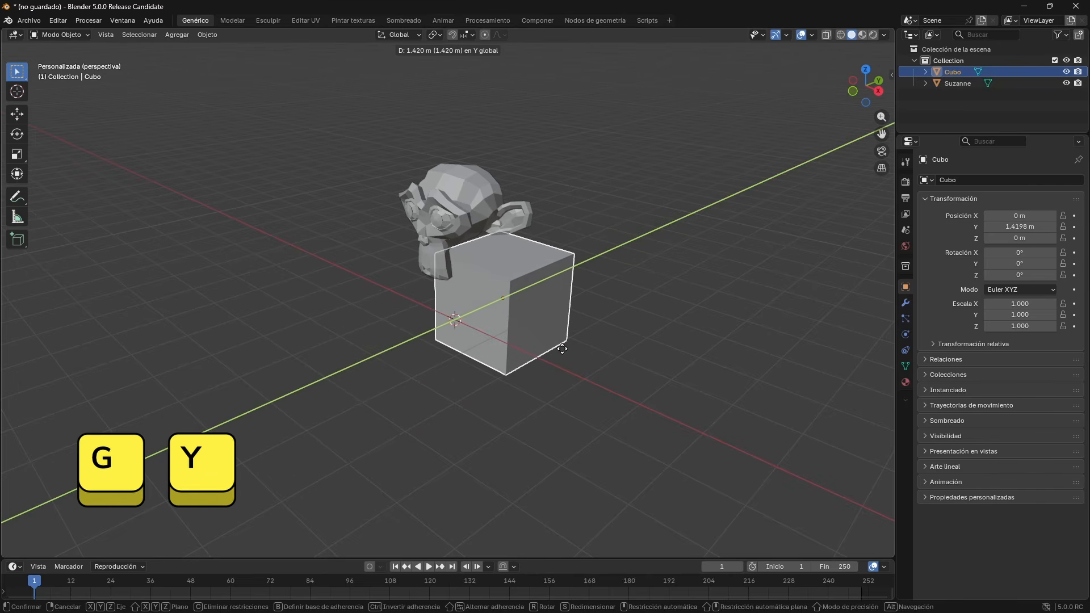
key(z)
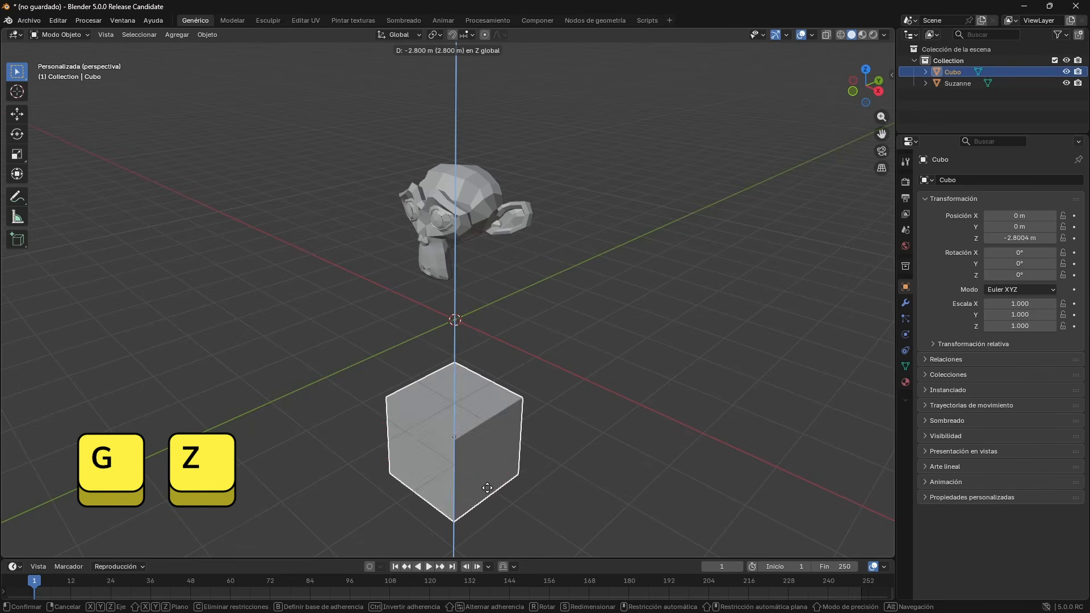
click(485, 458)
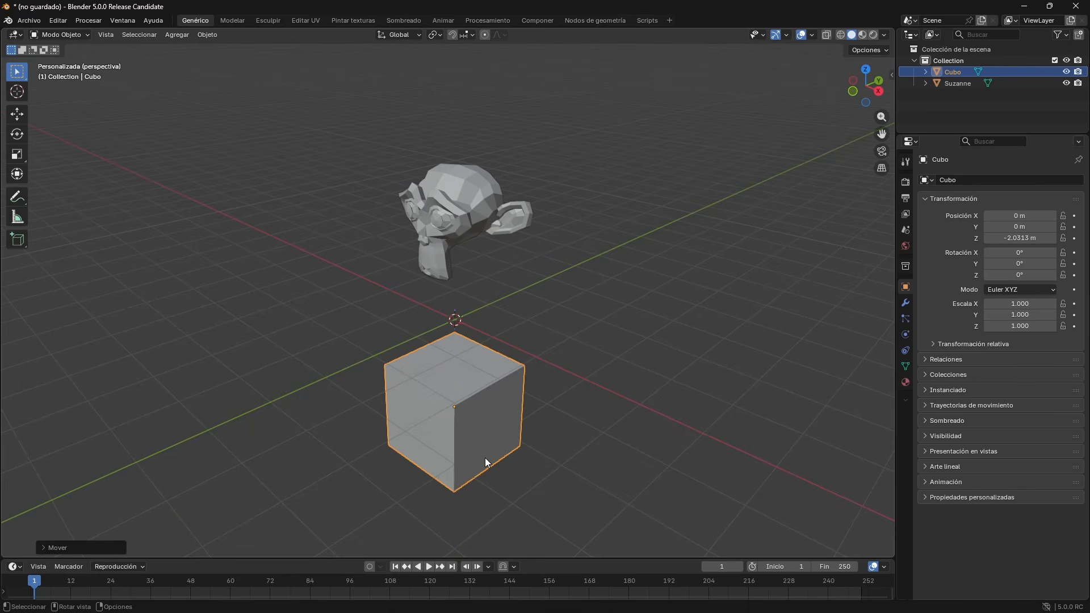
Step: Select the monkey head and try rotating it around the global X, Y and Z axes in turn
click(464, 226)
key(r)
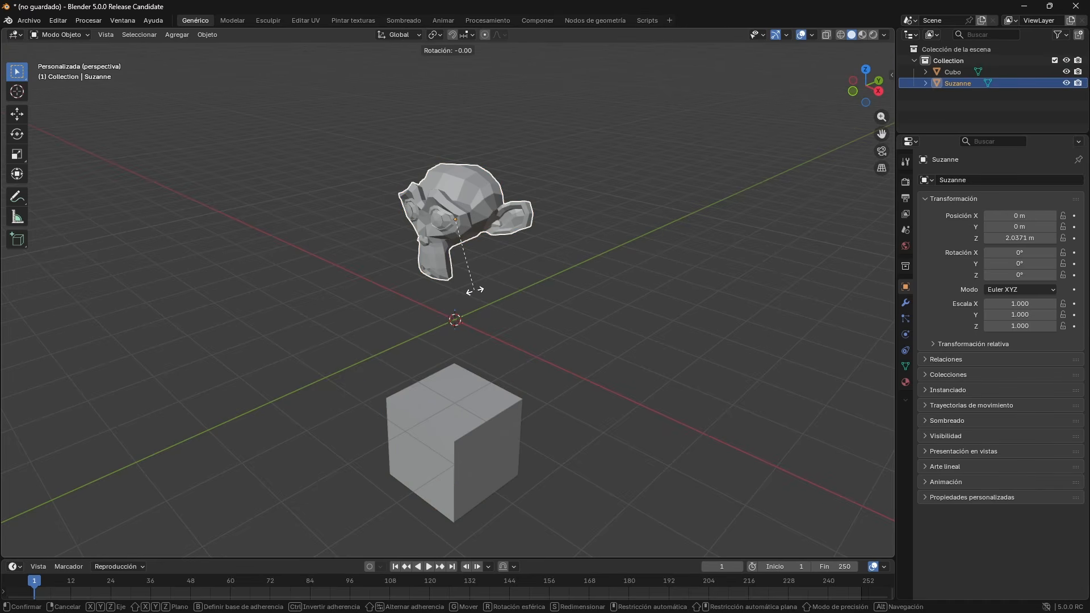
key(x)
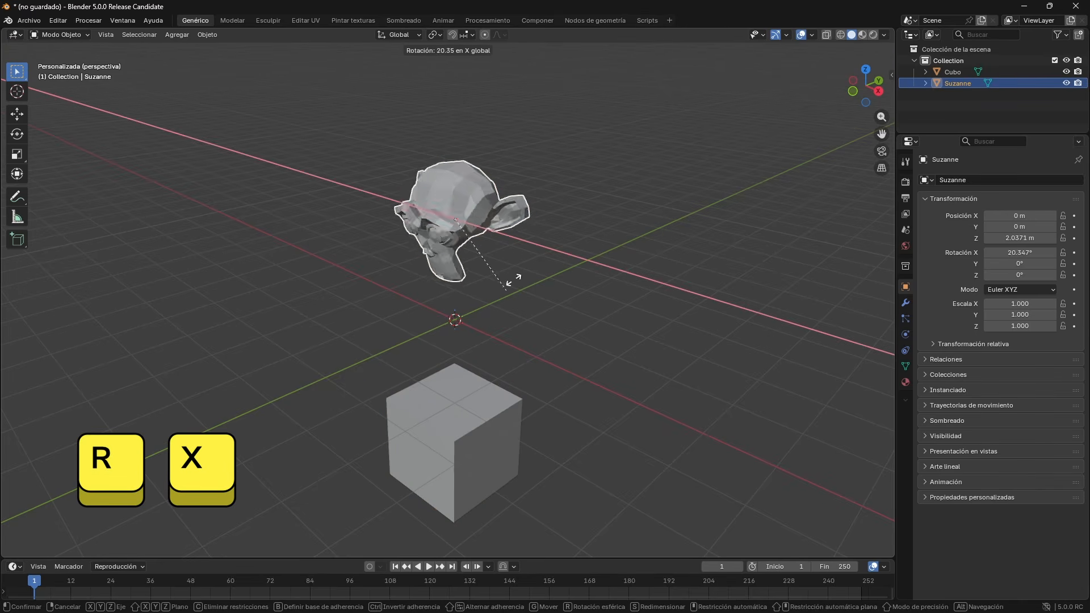
key(y)
key(z)
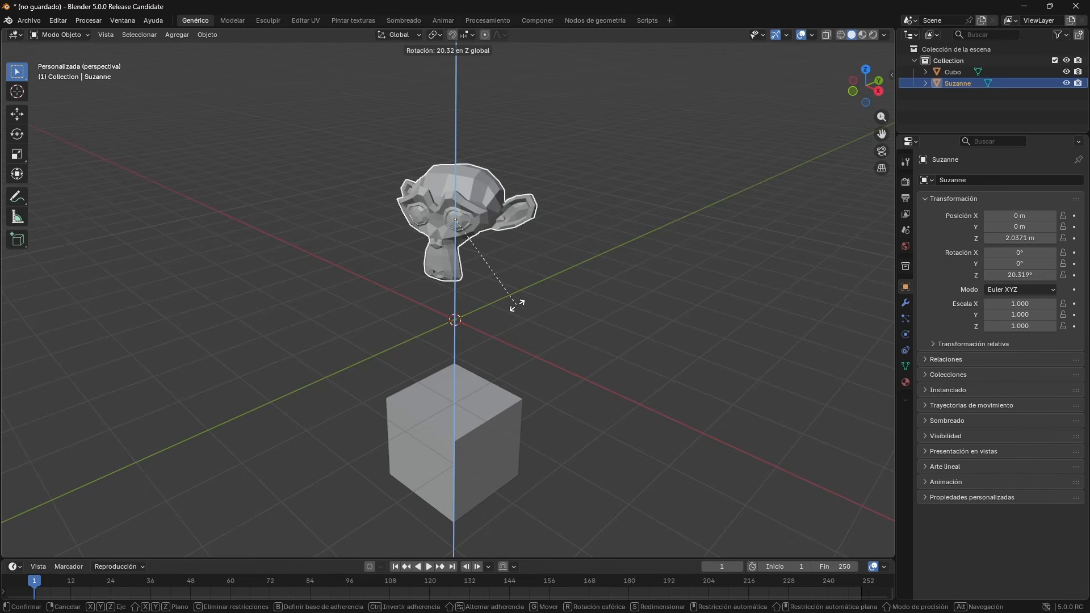
Step: Scale the monkey head along single global axes, trying X and Y before stretching it along Z to about 1.405
key(s)
key(x)
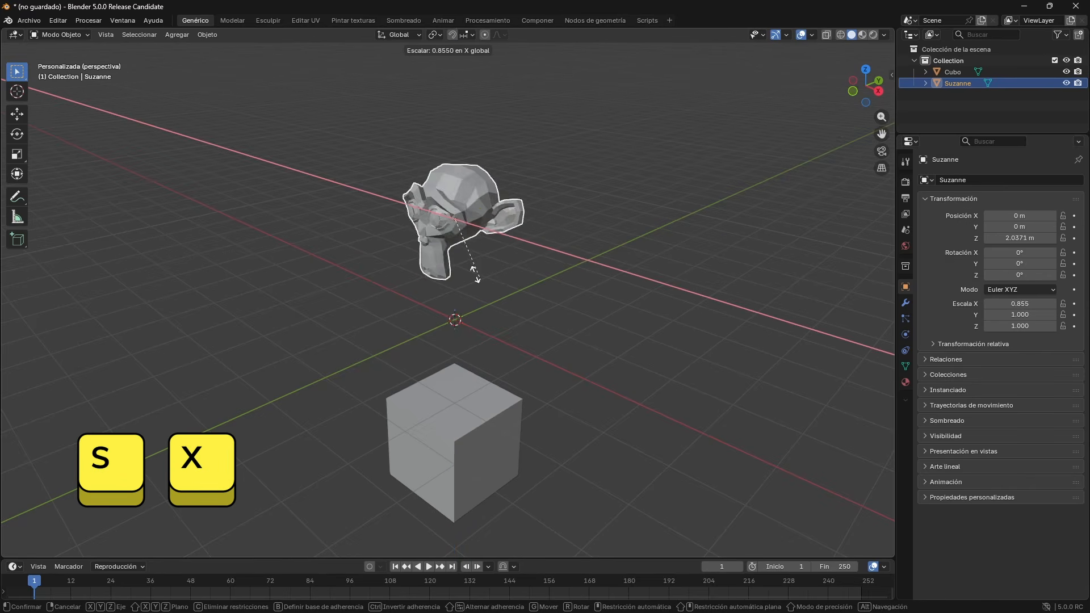
key(y)
key(z)
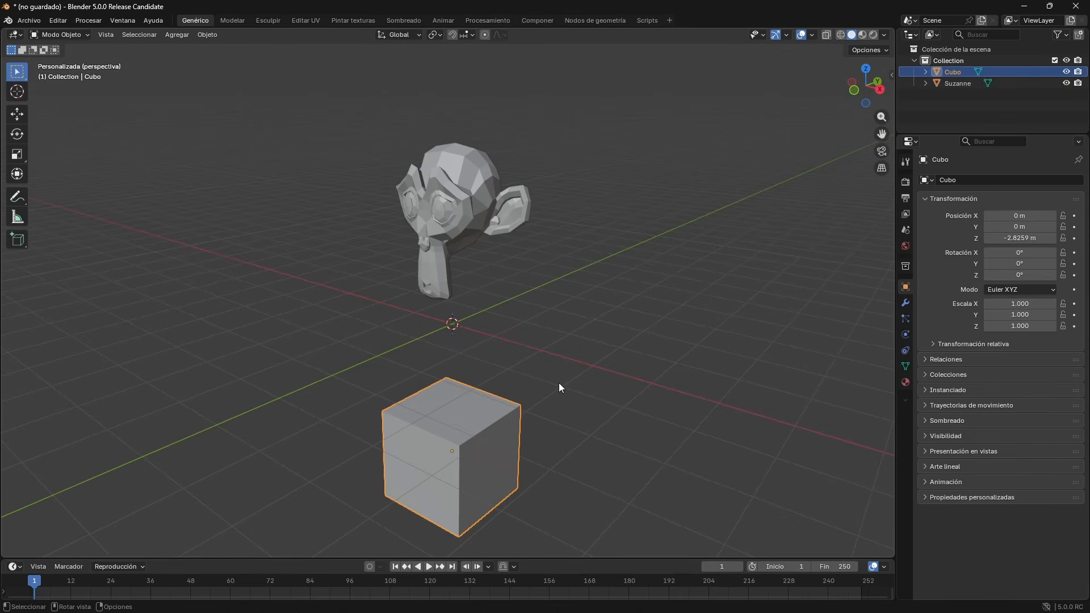
Step: Add a second cube mesh and move it along the global X axis to about −4.57 m
click(558, 383)
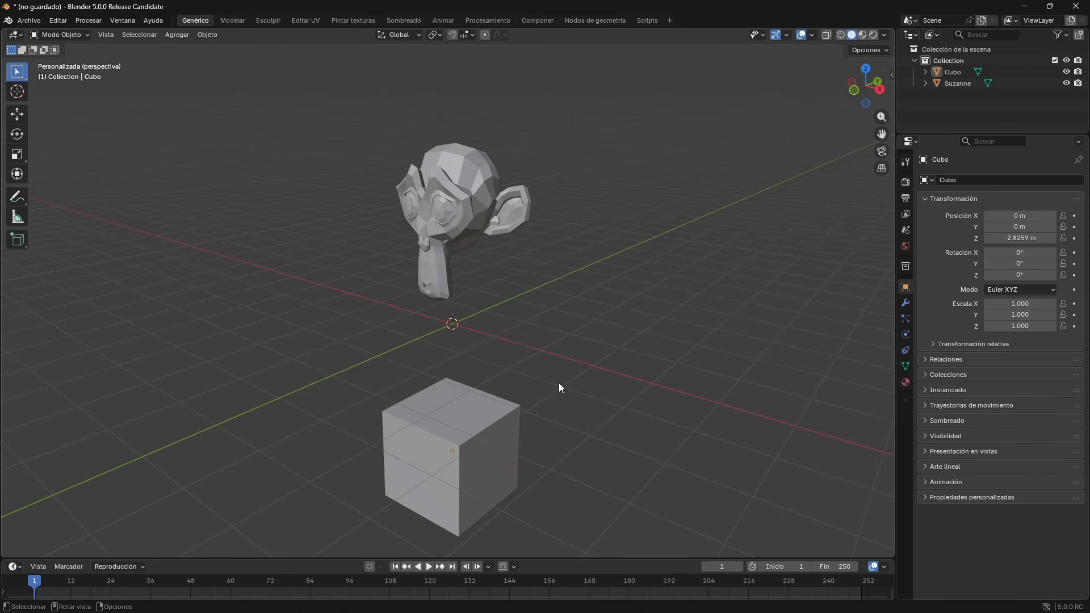
key(shift)
key(shift+a)
mouse_move(558, 382)
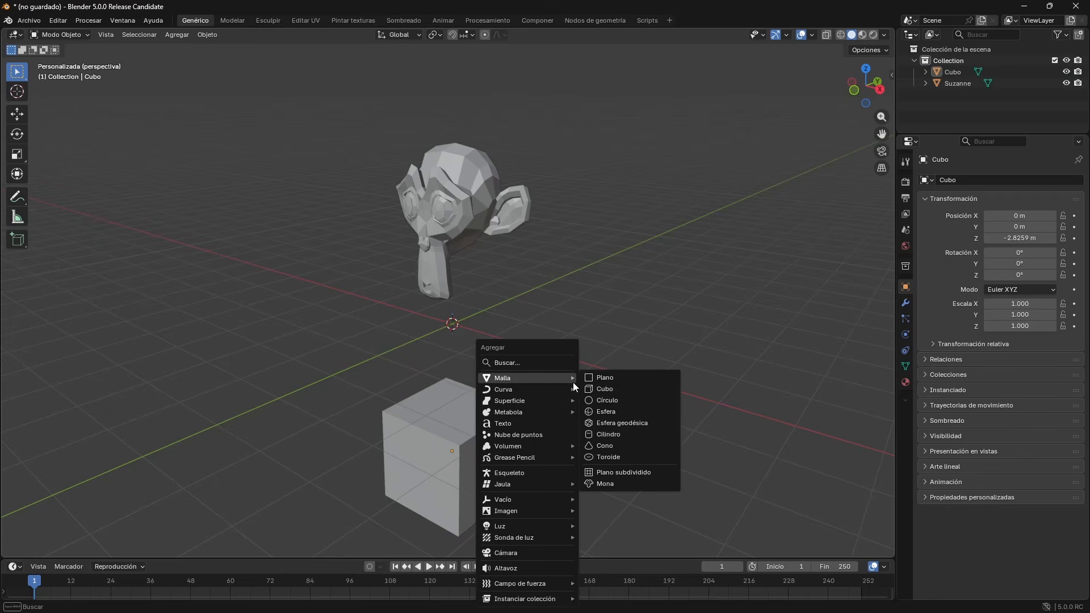
click(608, 391)
key(g)
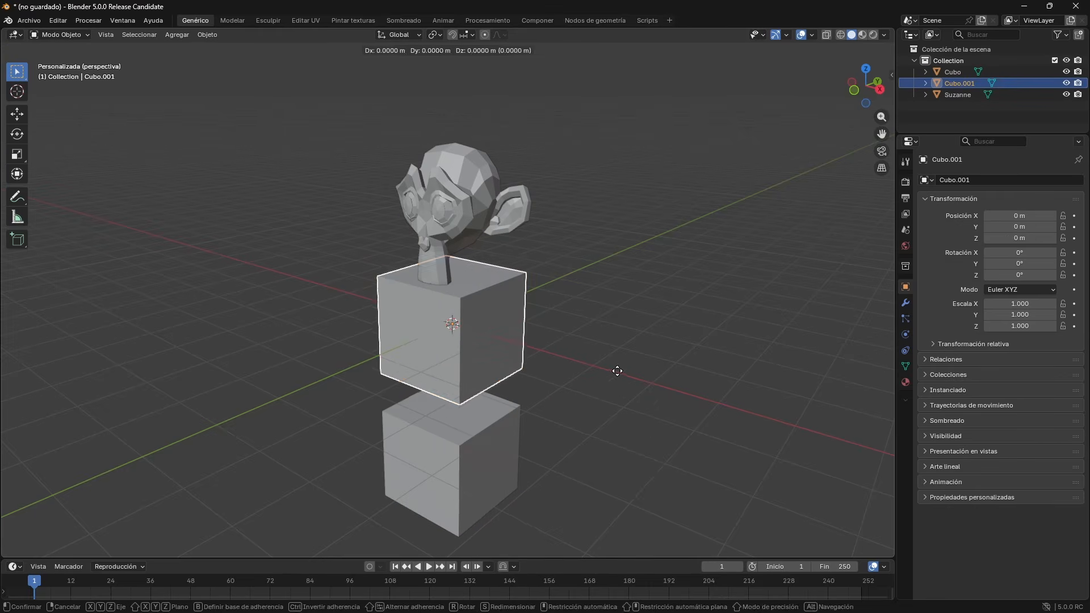
key(x)
click(531, 401)
Step: Rotate the new cube freely from two view angles, to about X 27.6°, Y 76.1°, Z −64.7°
key(r)
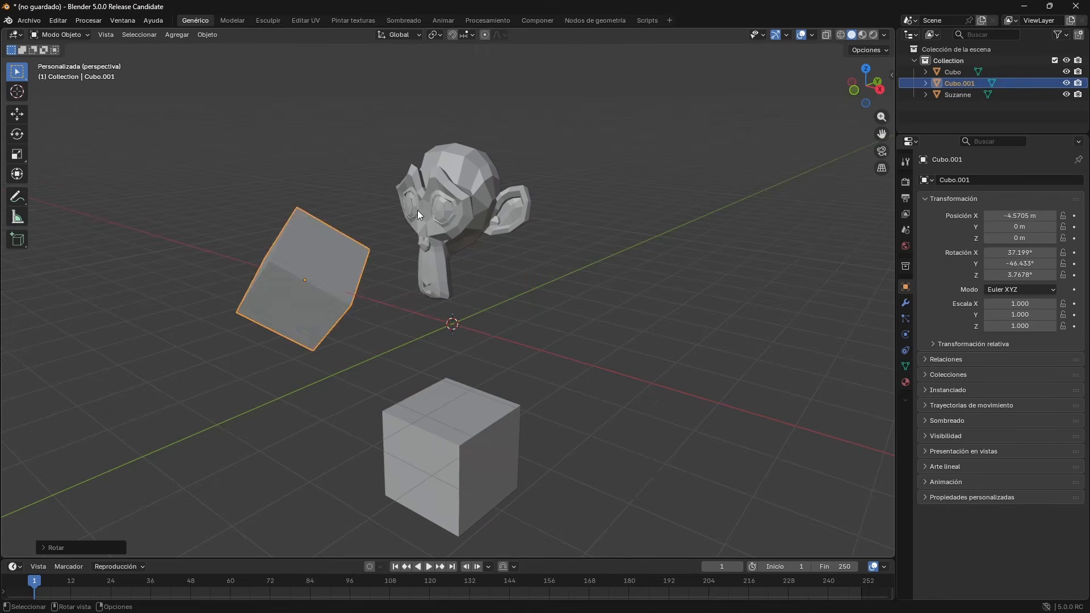
click(418, 210)
middle_drag(417, 210, 355, 294)
key(r)
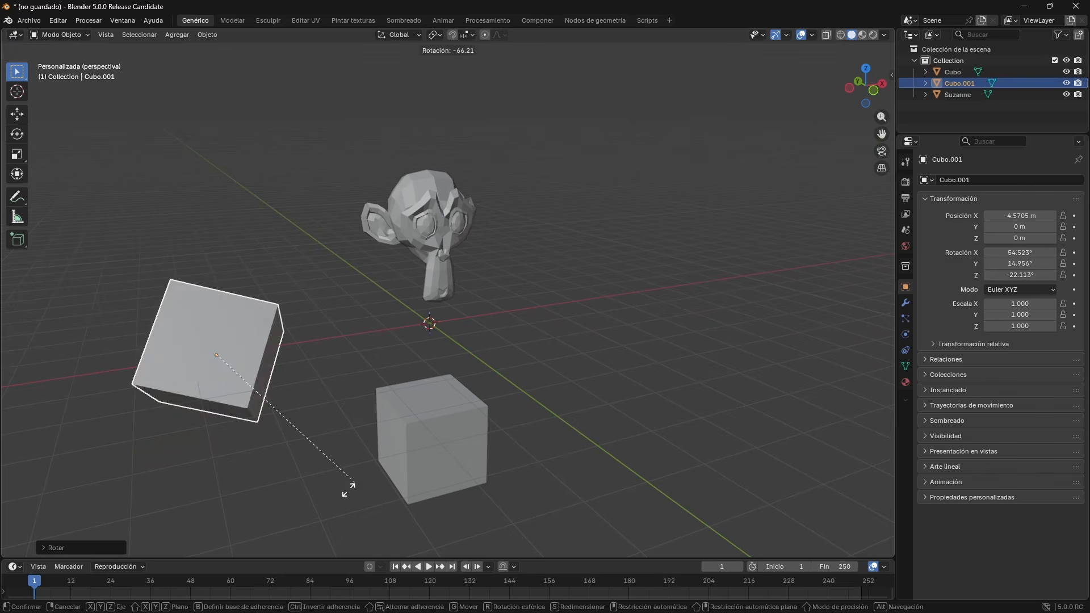
click(171, 489)
Step: Move the monkey head along the global X axis to about −4.62 m, above the tilted cube
click(437, 243)
key(g)
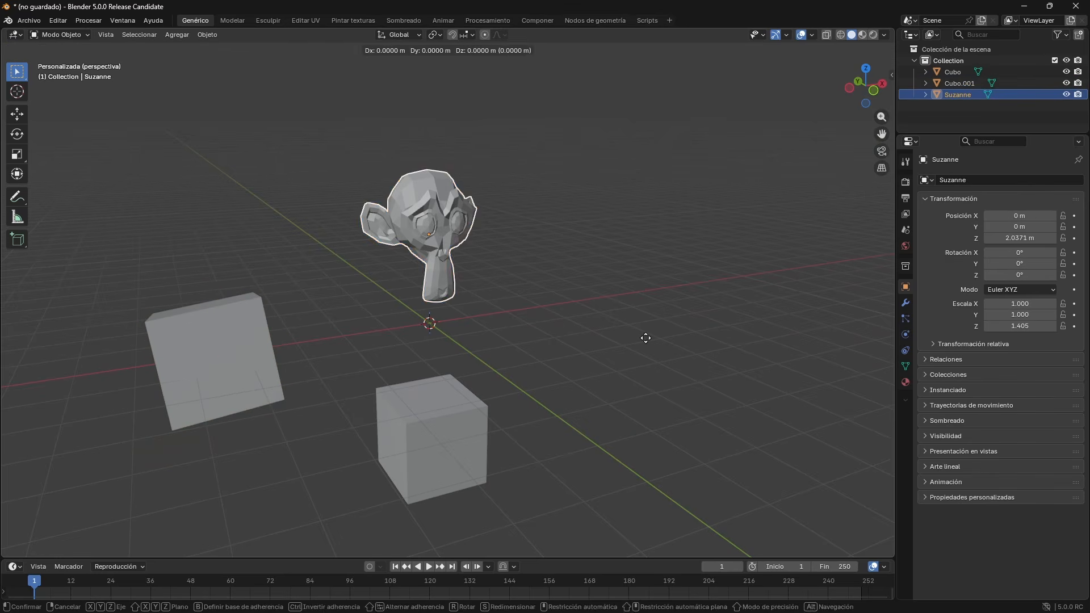
key(x)
click(426, 401)
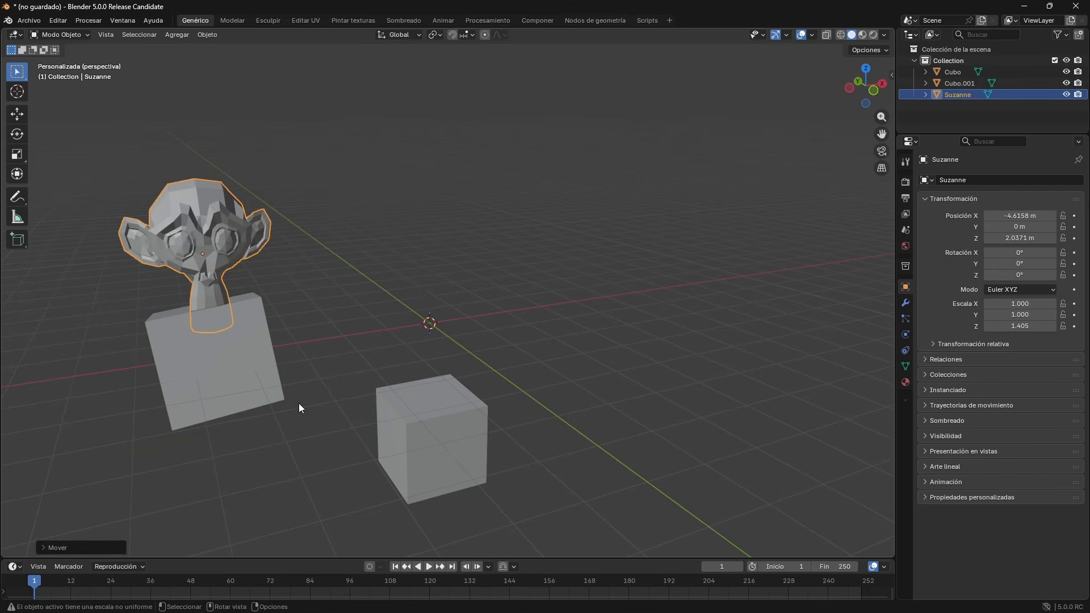
Step: Rotate the monkey head around the global X axis to about −37.4° and lower it along Z to about 1.49 m
middle_drag(298, 407, 692, 411)
key(r)
key(x)
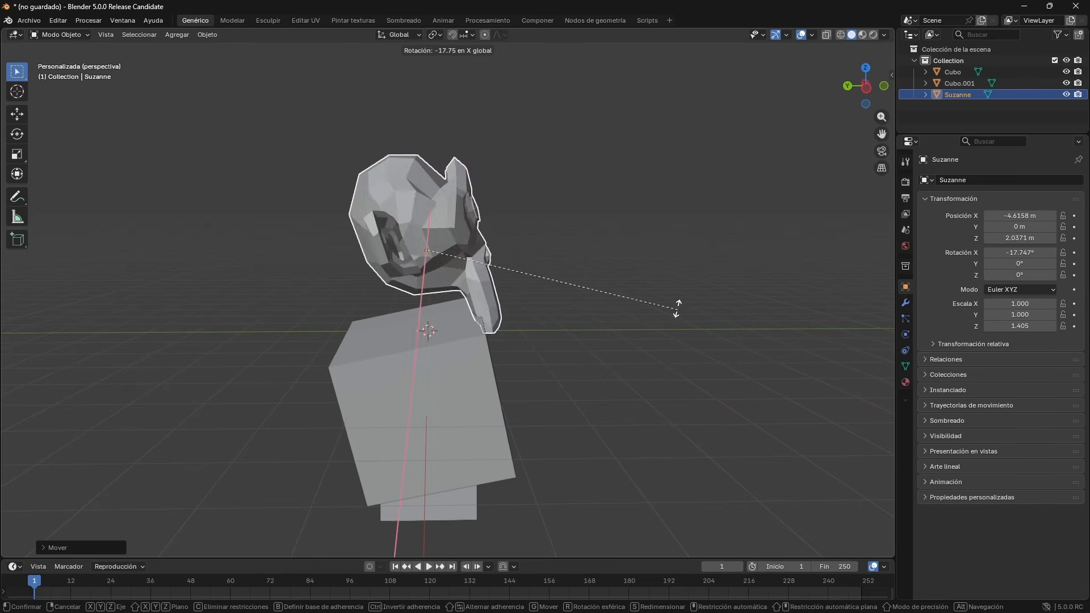
click(631, 318)
key(g)
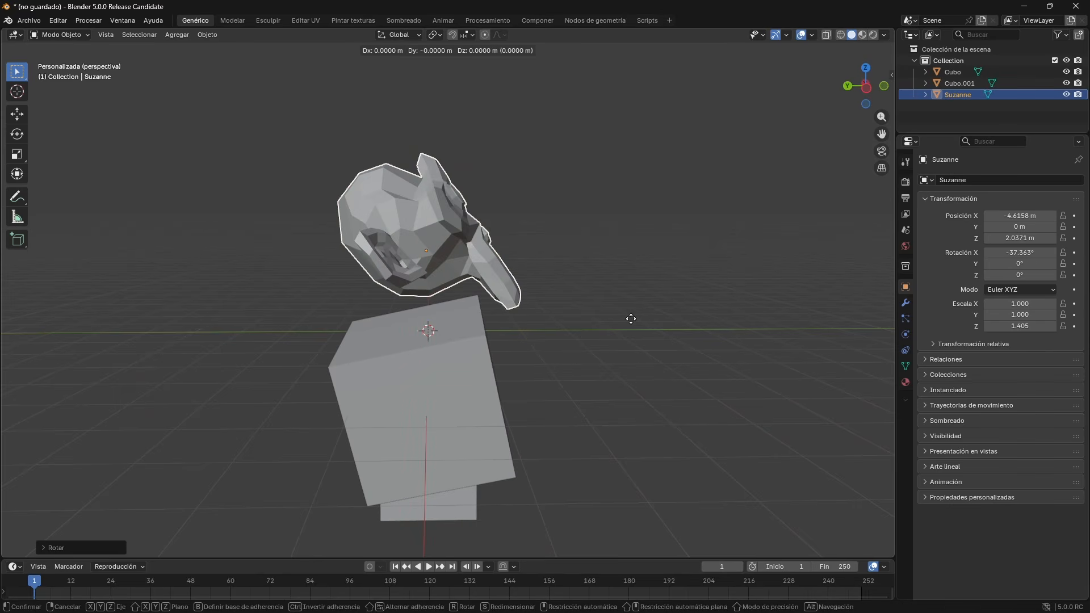
key(z)
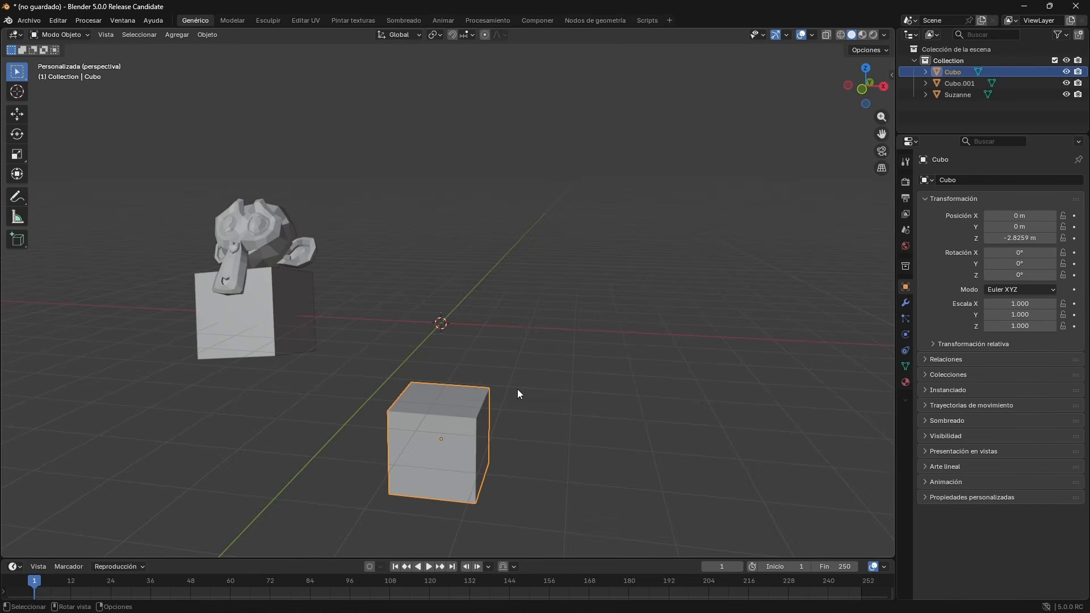
Step: Delete the original unrotated cube below the world origin
key(x)
click(517, 389)
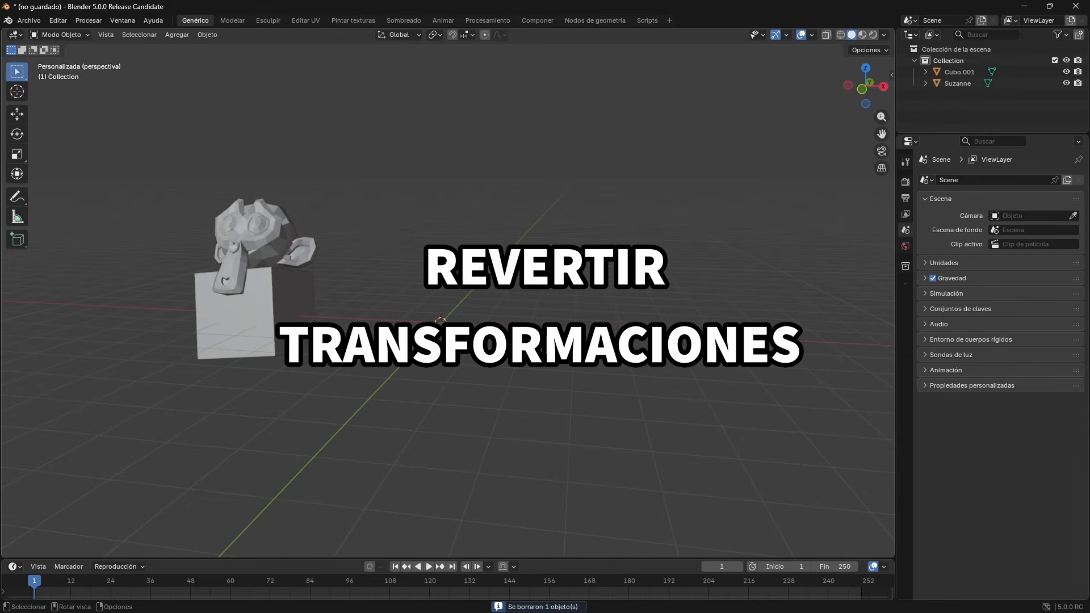
Step: Select the monkey head and set its X and Z position values to 0 m
middle_drag(304, 324, 527, 342)
scroll(460, 347, up, 1)
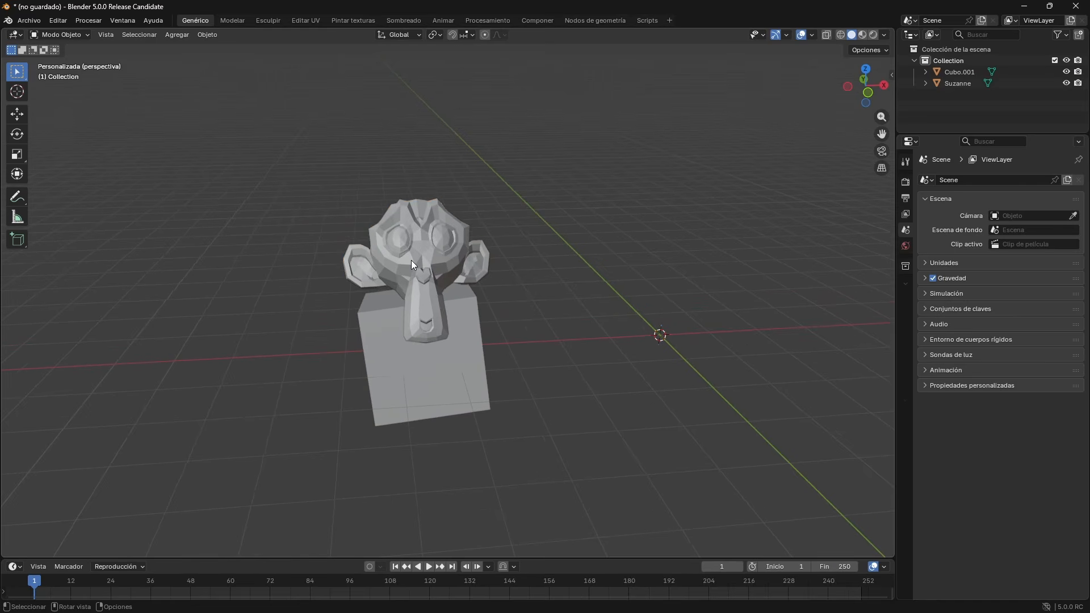
click(411, 261)
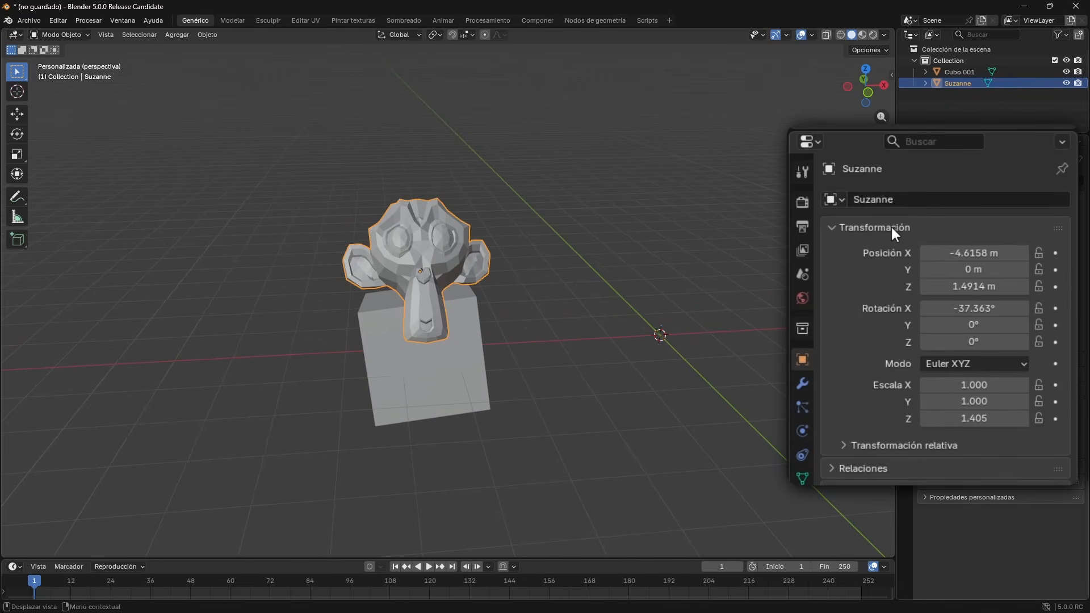
click(981, 253)
text(0)
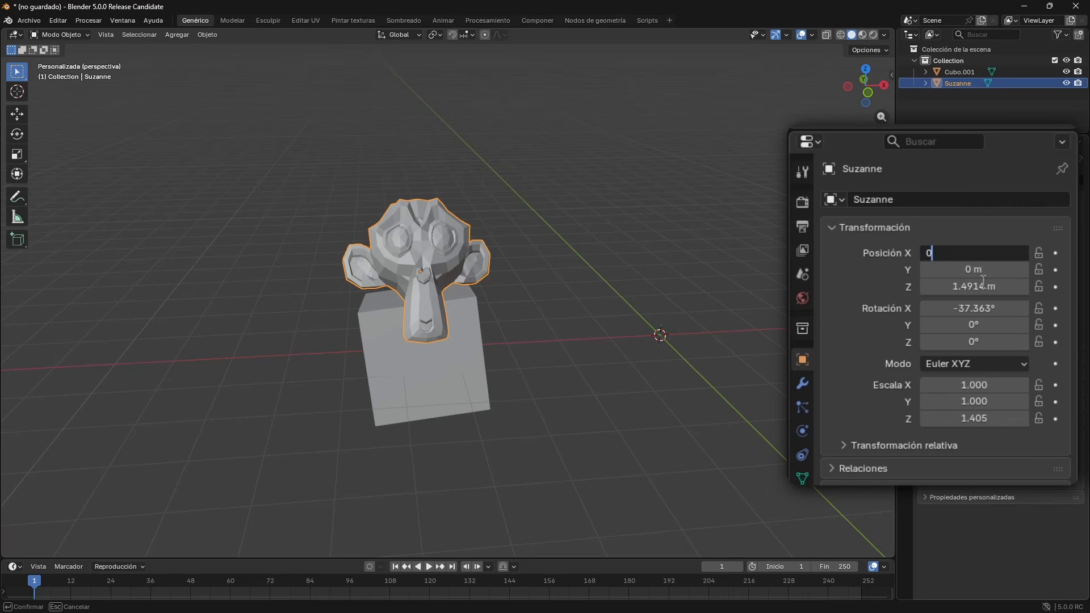
click(983, 285)
text(0)
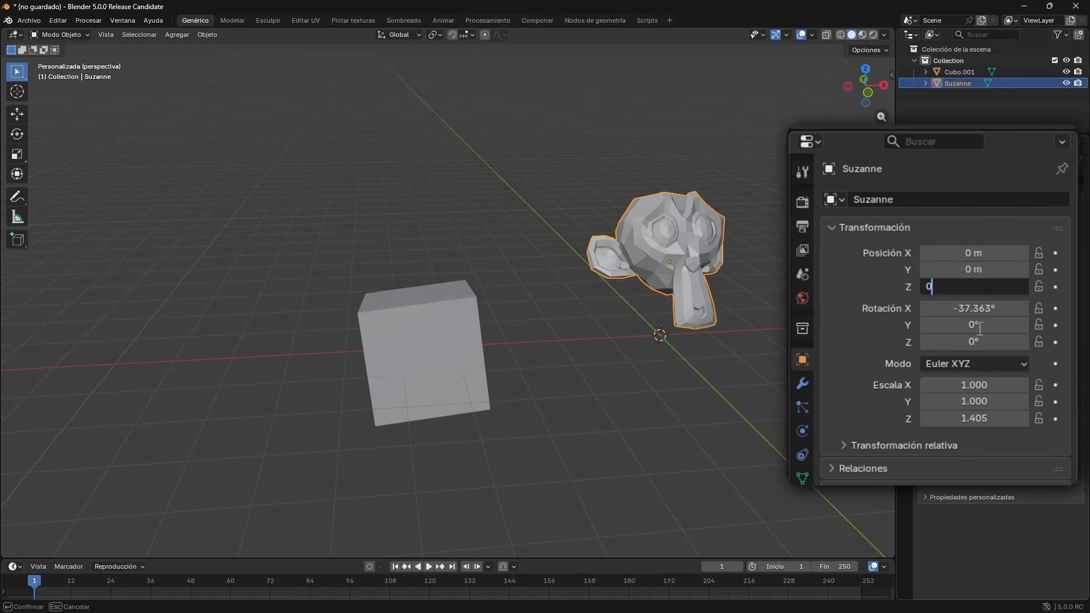
Step: Set the monkey head's X rotation to 0° and its Z scale to 1
click(972, 309)
text(0)
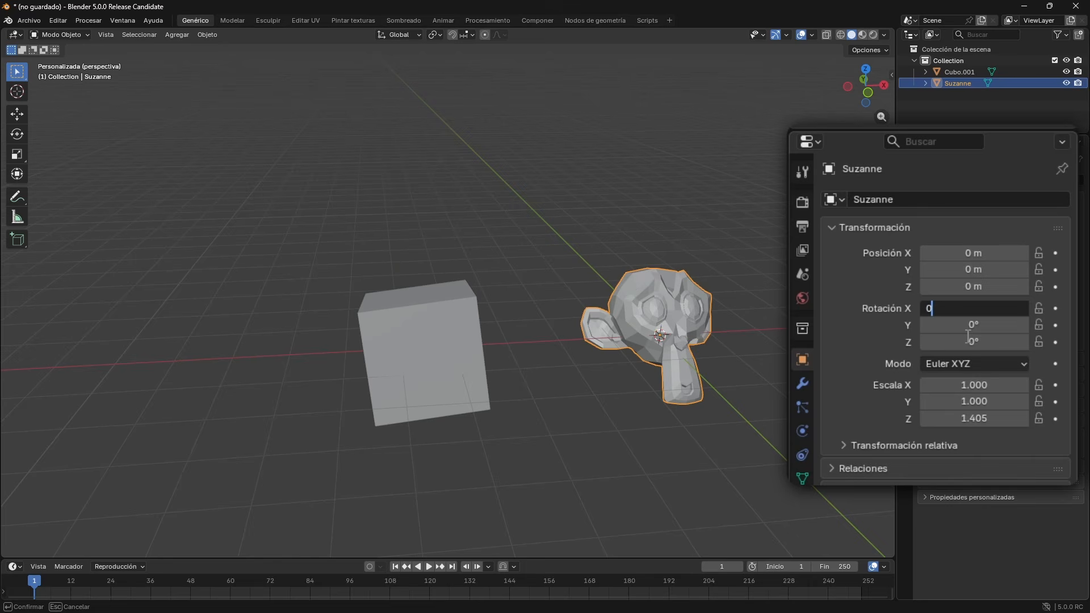
key(Return)
click(982, 418)
text(1)
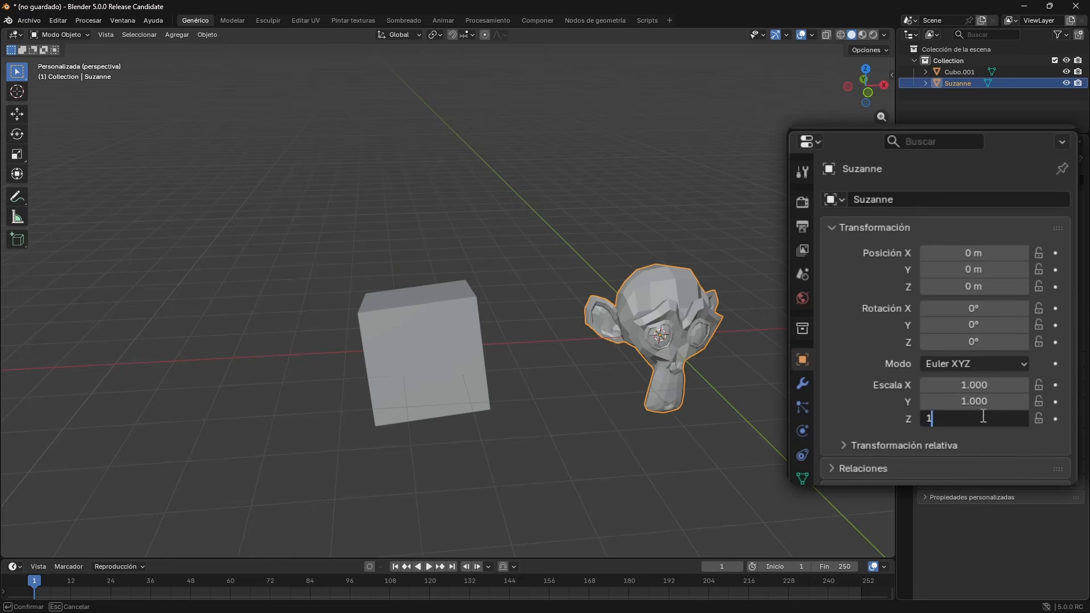
key(Return)
Step: Reselect the monkey head and reset its position, rotation and scale with the clear-transform commands
middle_drag(590, 312, 525, 348)
scroll(532, 351, down, 3)
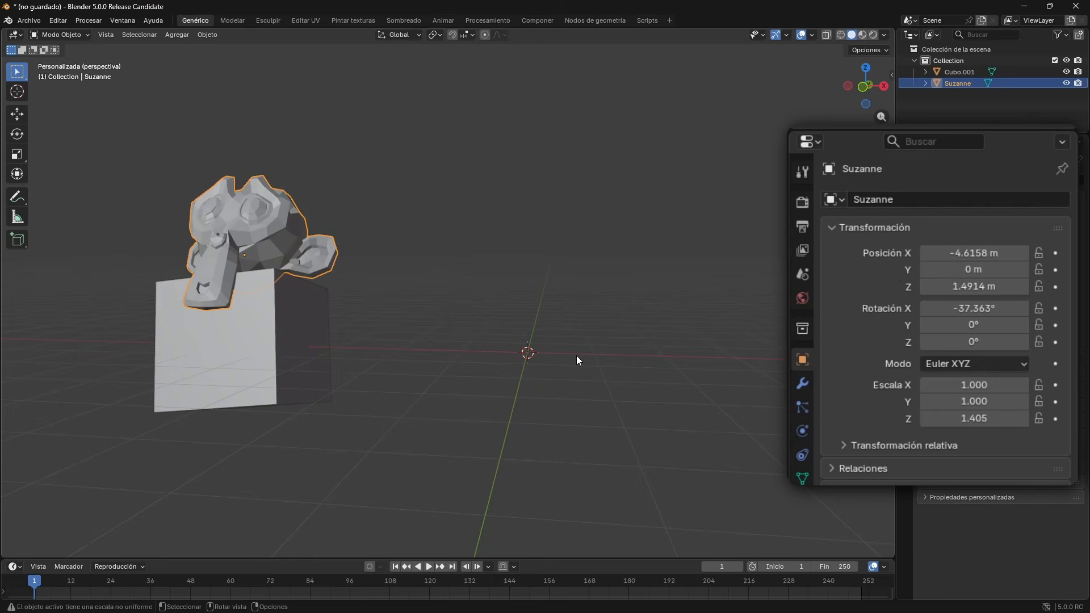
click(577, 355)
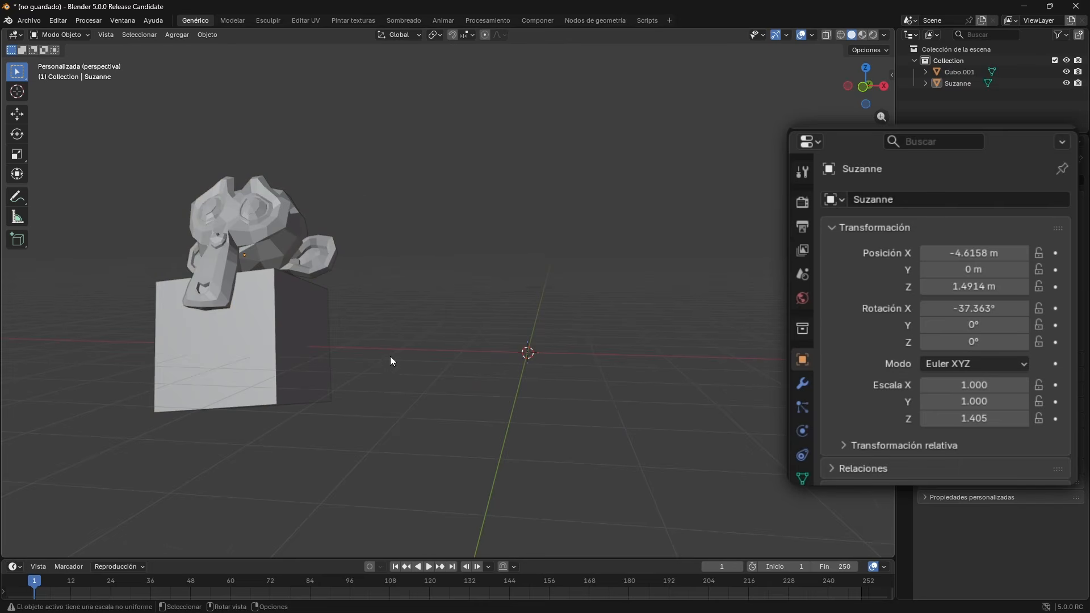
middle_drag(390, 356, 275, 196)
click(281, 213)
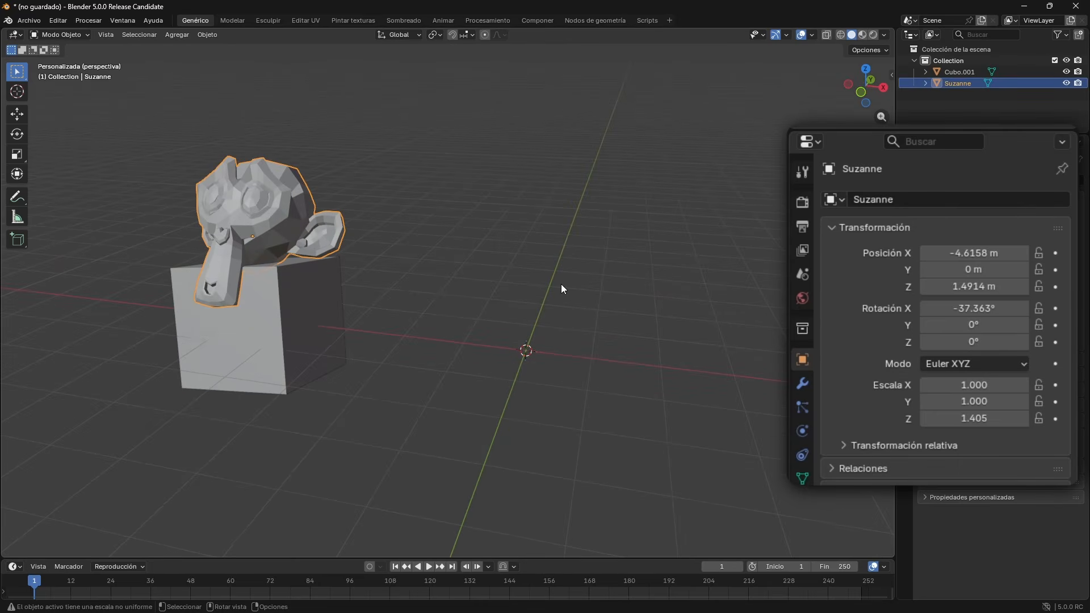
key(alt+g)
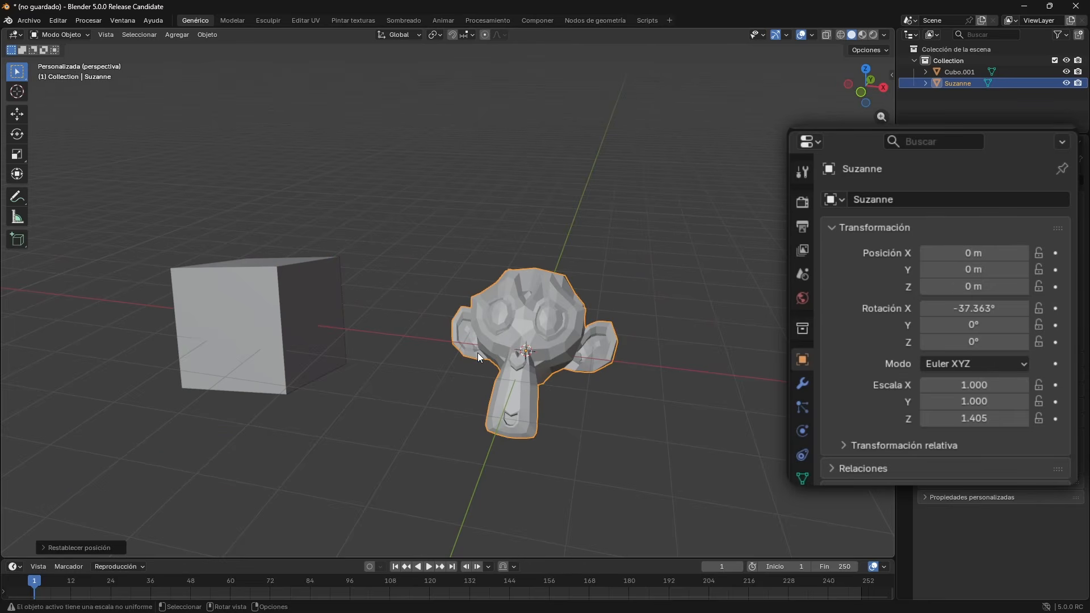
key(alt+r)
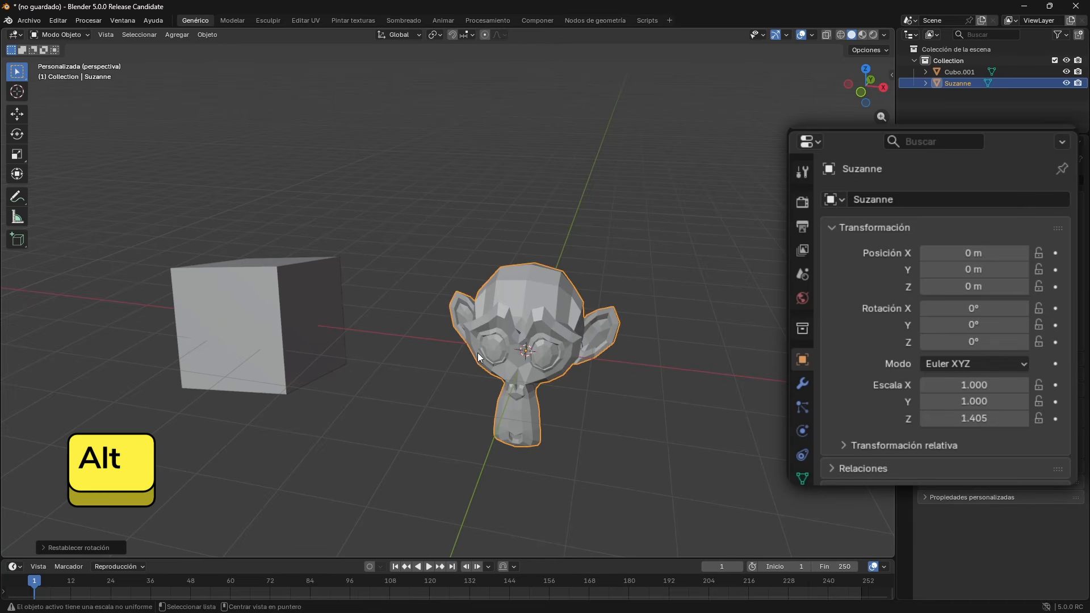
key(alt+s)
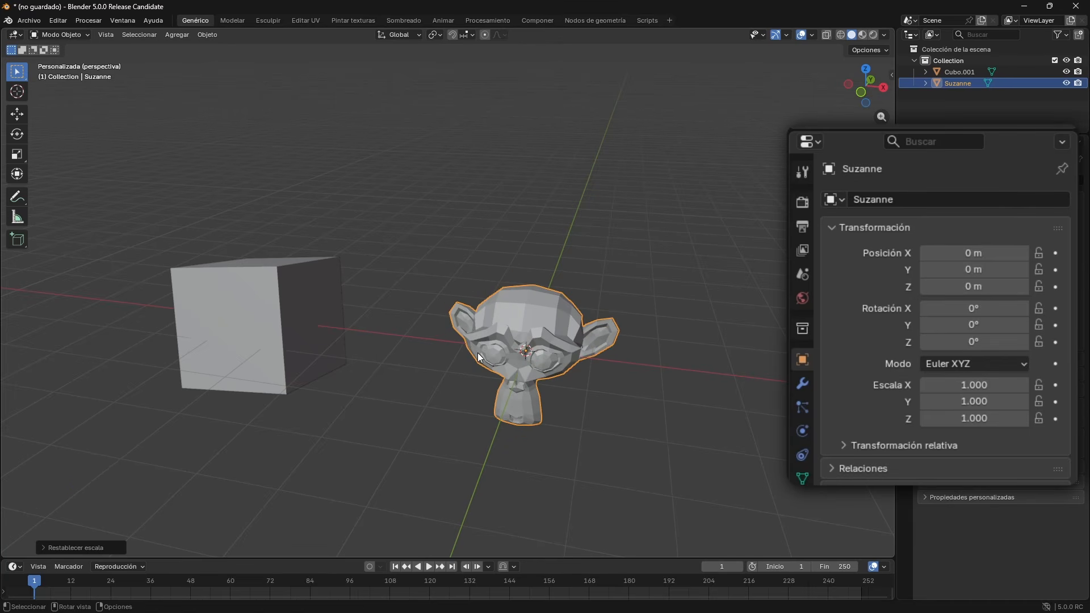
Step: Select the tilted cube and reset its rotation and position
click(304, 341)
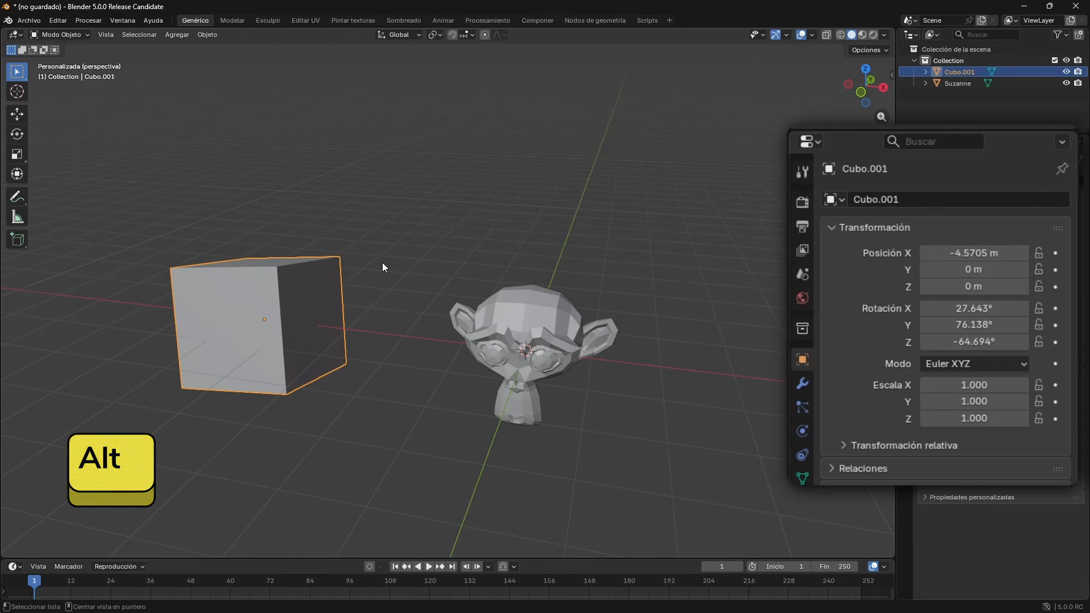
key(alt+r)
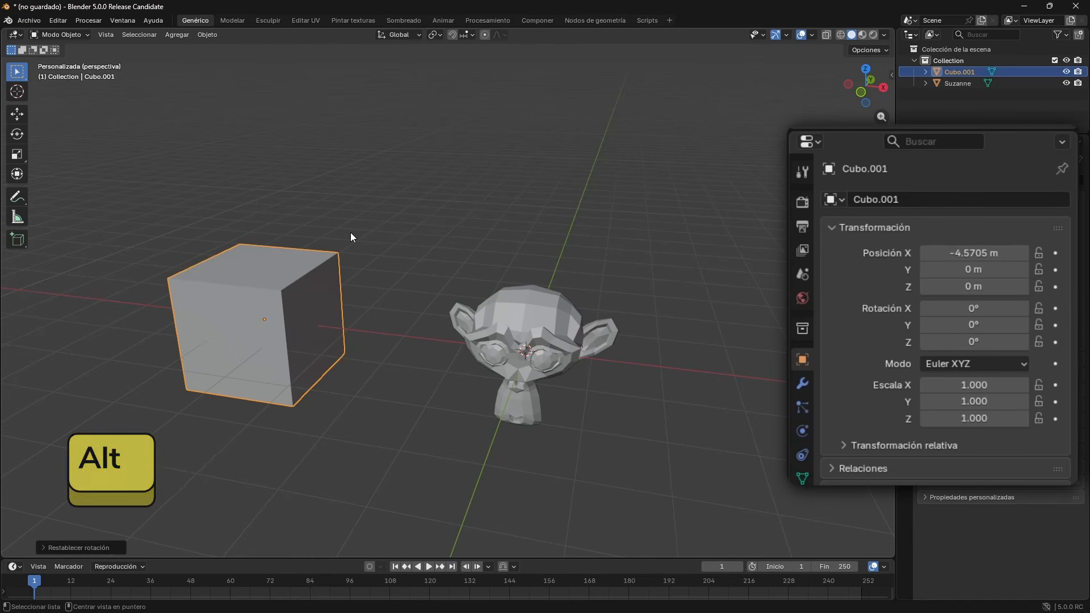
key(alt+g)
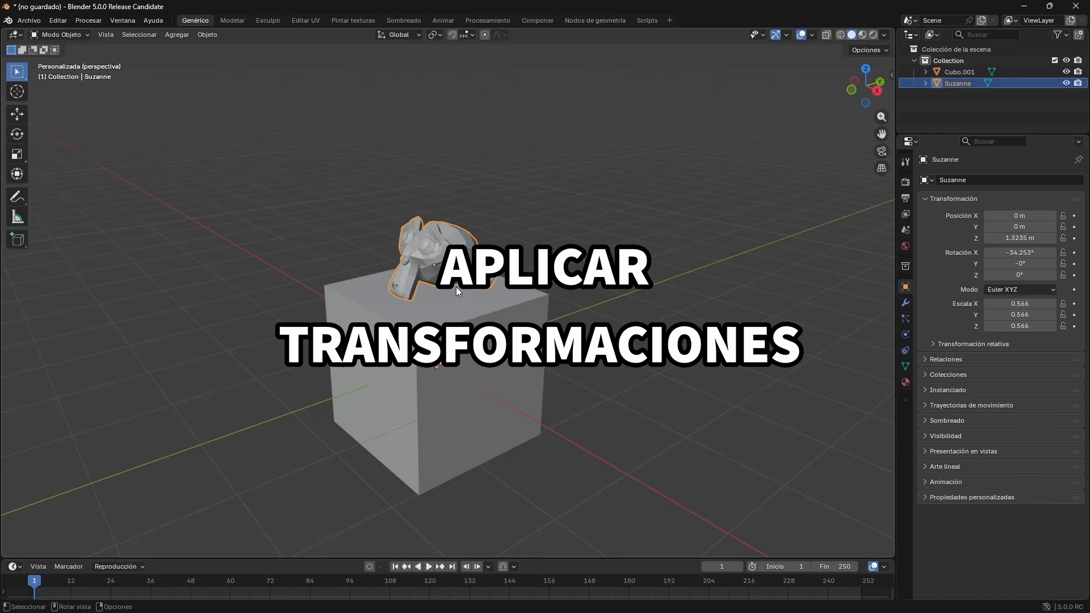
Step: Apply all transformations to the monkey head
key(ctrl+a)
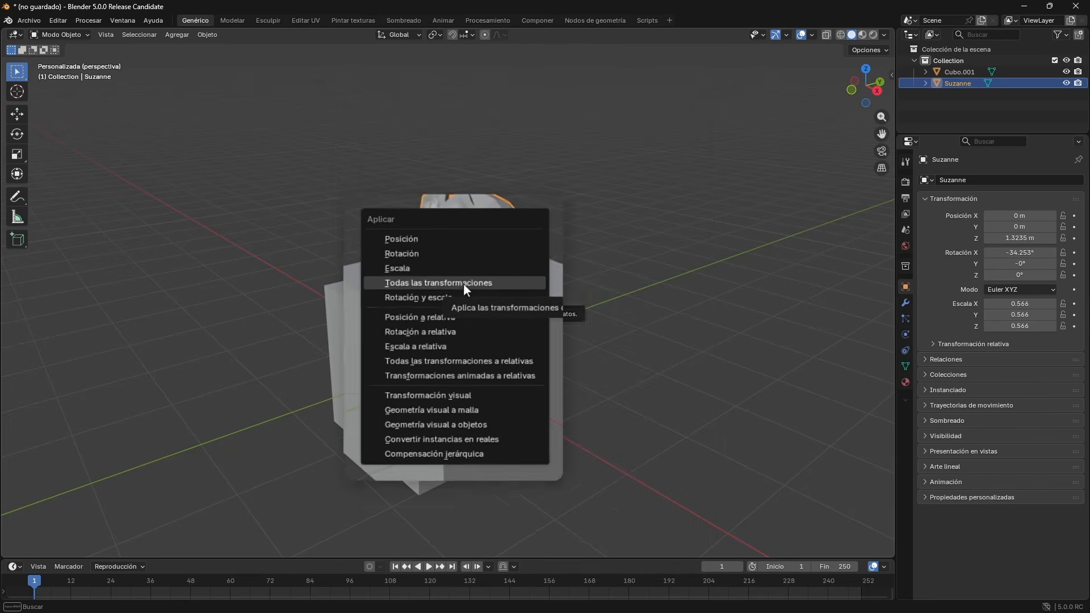
click(433, 295)
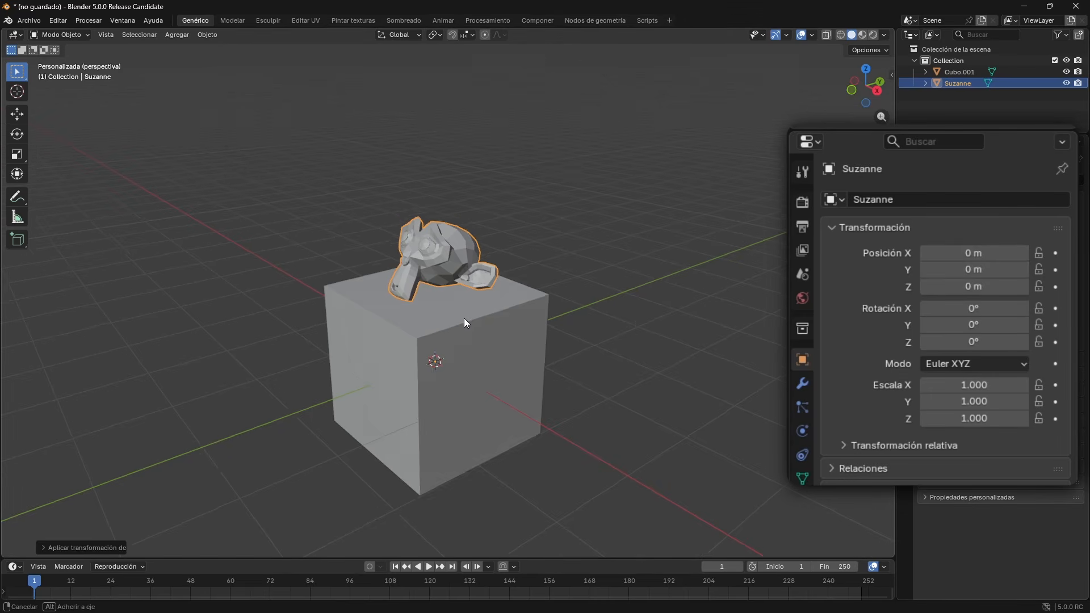
Step: Move the monkey head along the global X axis to about −3.33 m and rotate it around X to about −155.7°
middle_drag(465, 317, 580, 349)
key(g)
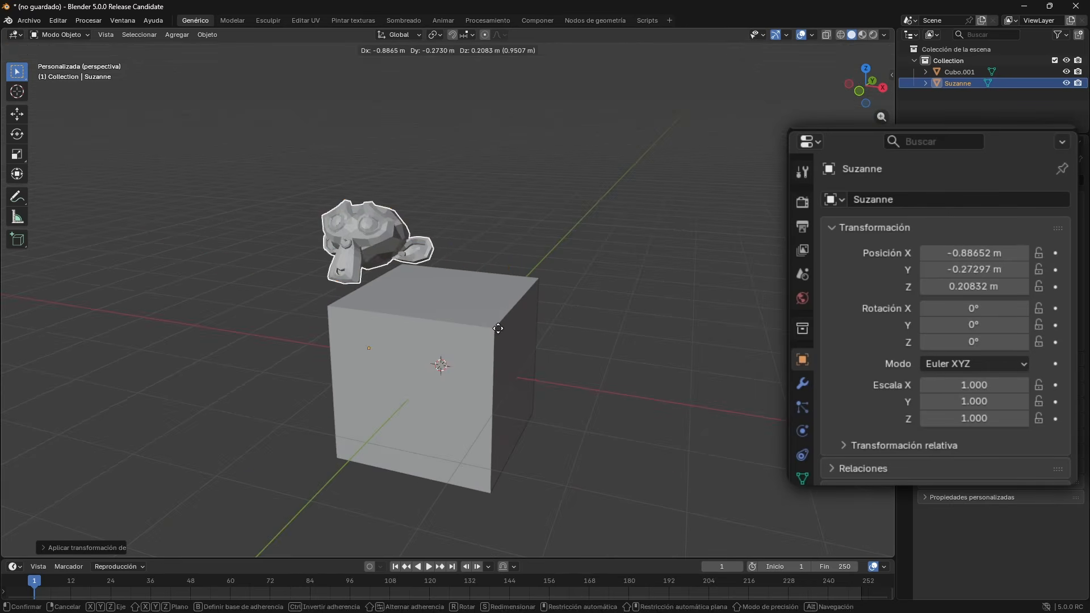
key(x)
click(370, 312)
key(r)
key(x)
click(173, 312)
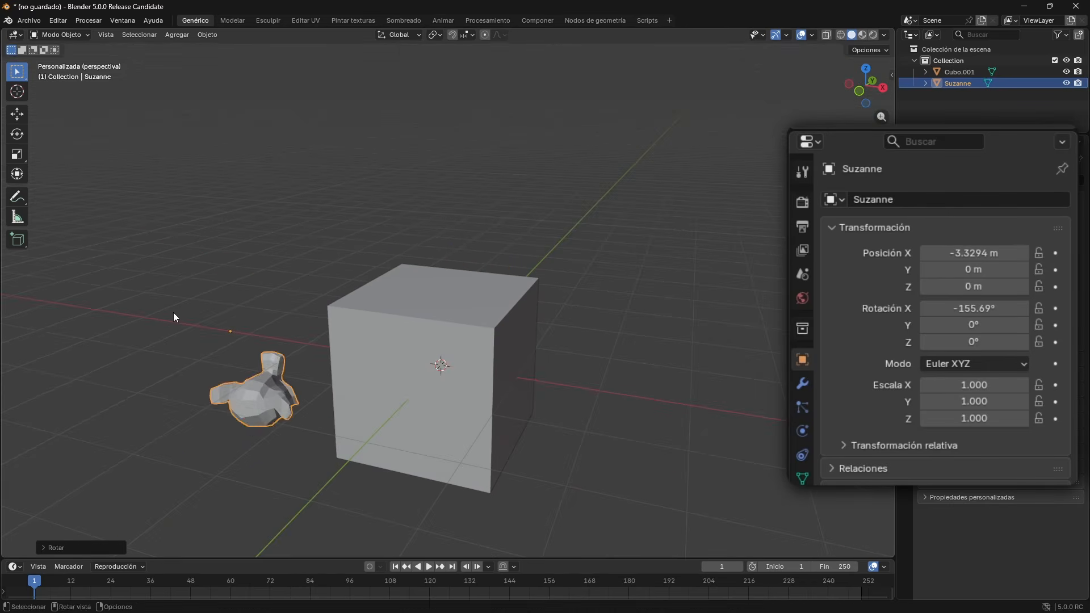
Step: Scale the monkey head to about 3.238, and reset its position, rotation and scale with the clear-transform commands
key(s)
click(546, 438)
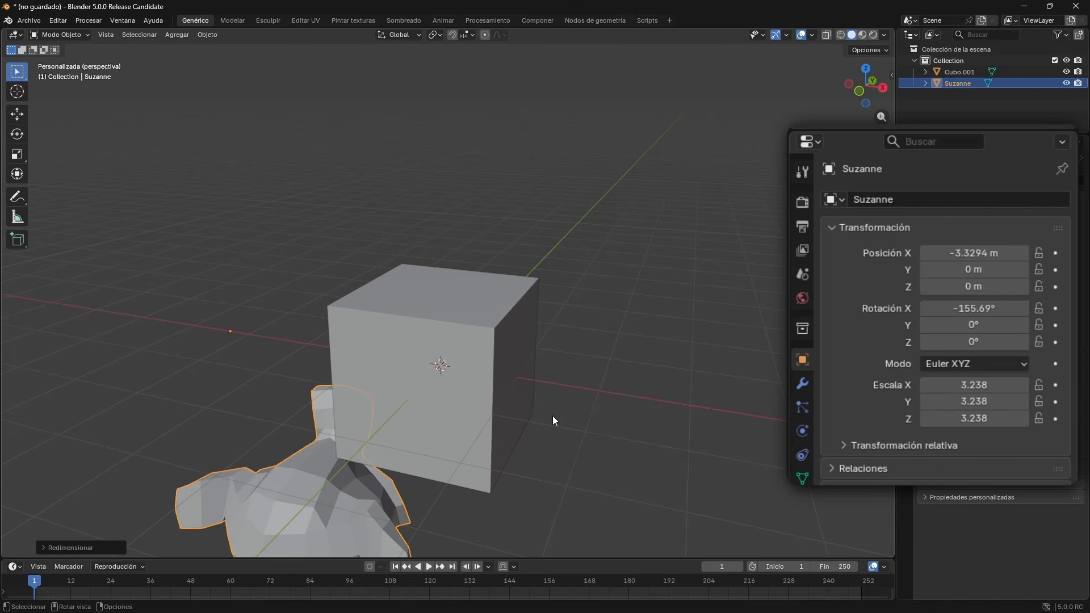
key(alt+g)
key(alt+r)
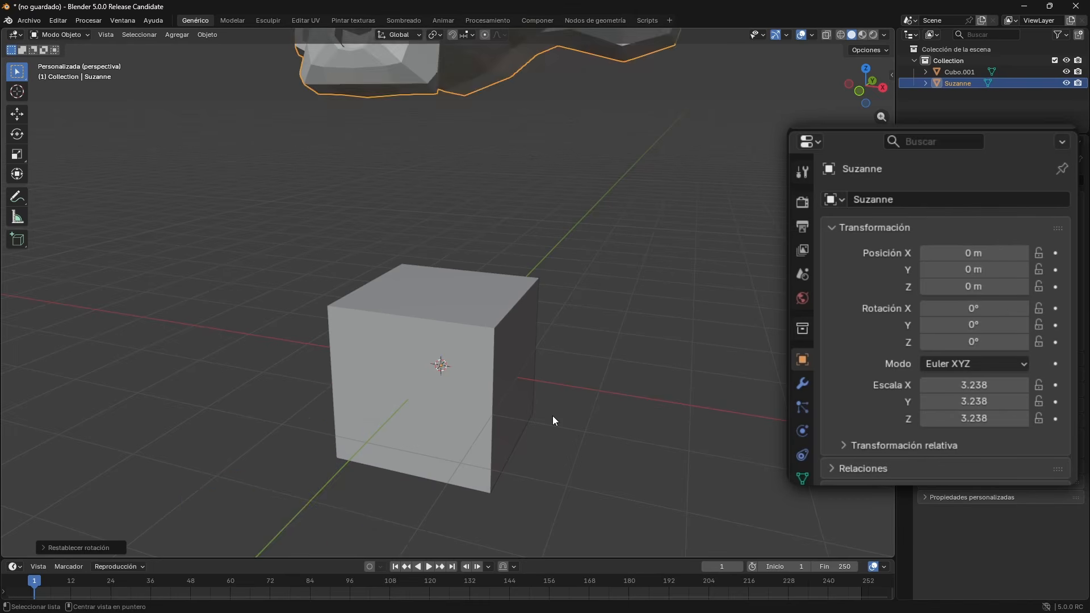
key(alt+s)
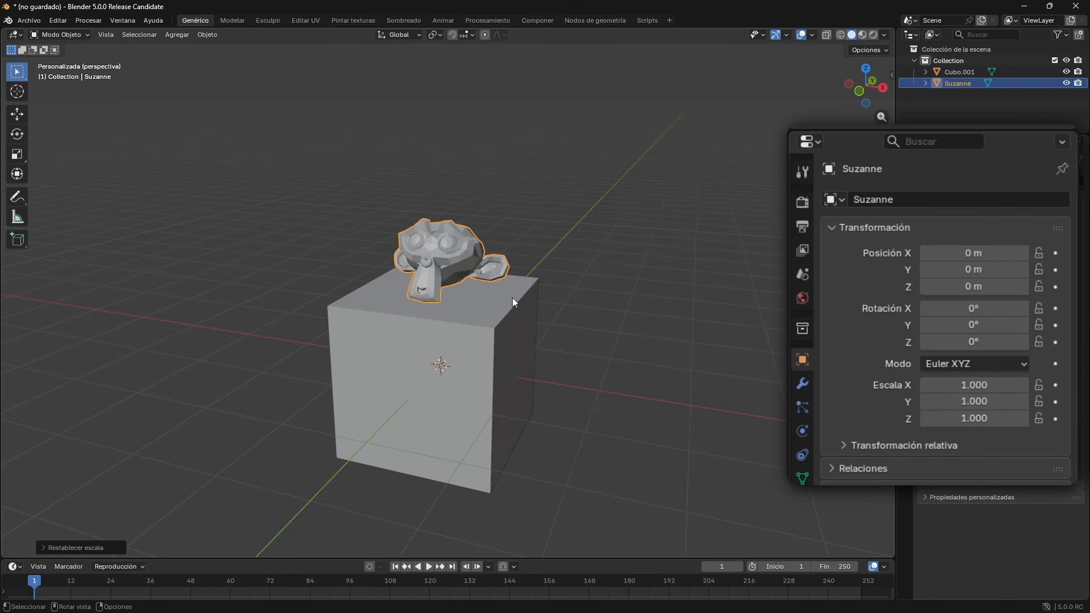
Step: Find the Mover command by searching for "mover" and try moving the monkey head with it
middle_drag(512, 298, 351, 233)
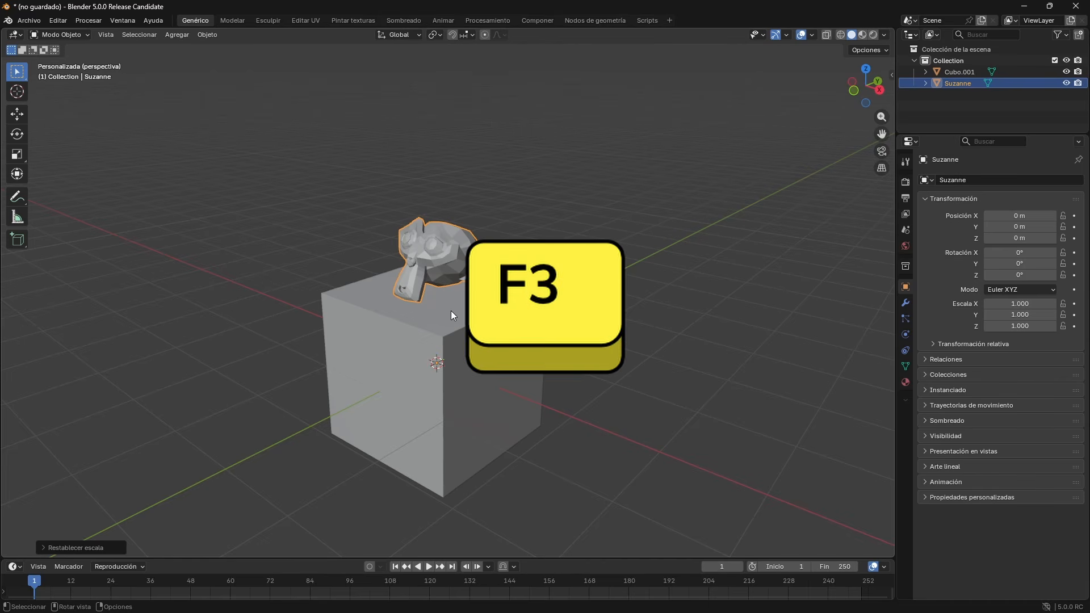
key(F3)
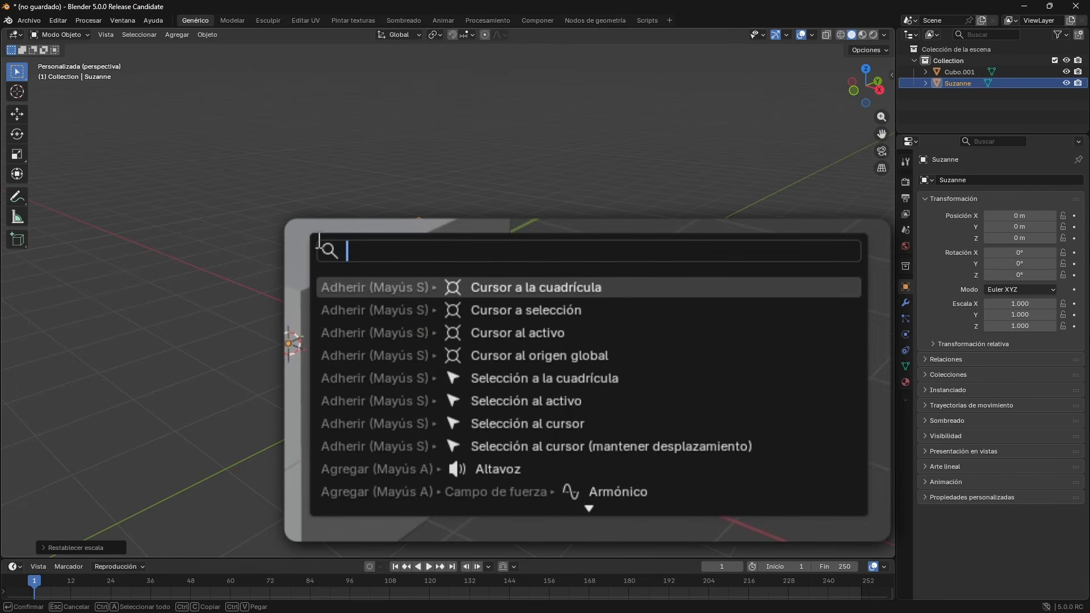
text(mover)
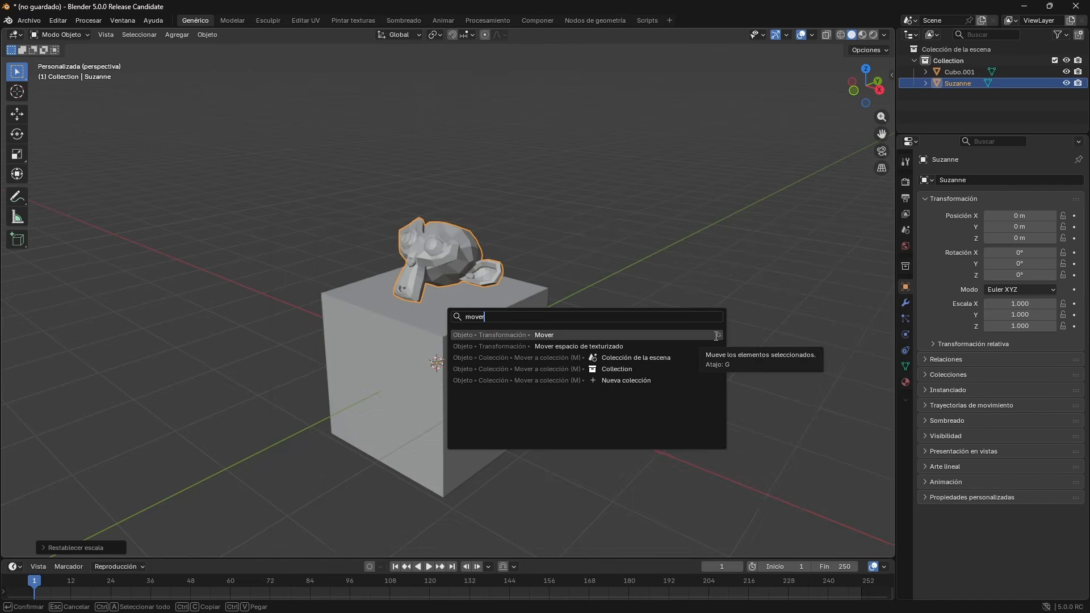
click(716, 335)
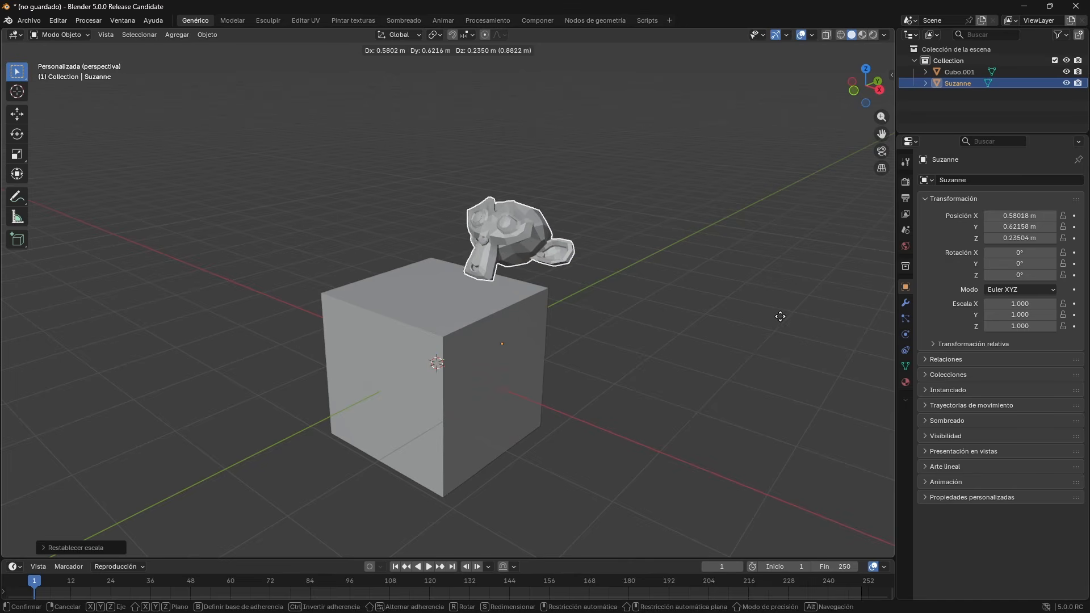
key(Escape)
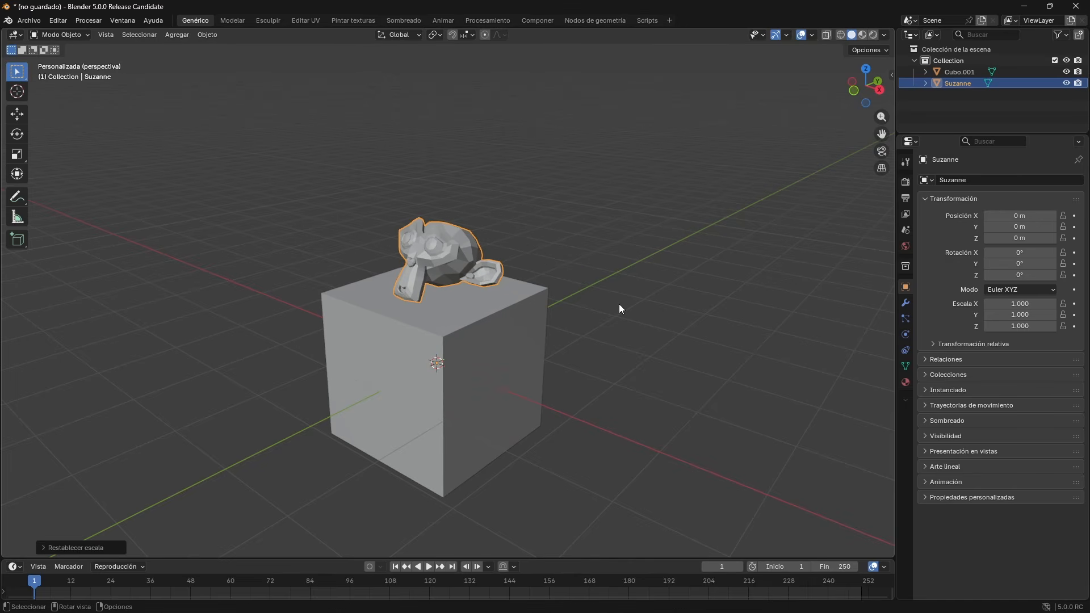
Step: Duplicate the monkey head with a "duplicar" command search, placing it at about X −1.69 m, Y −1.50 m, and duplicate again at X 2.53 m, Y 1.98 m
key(F3)
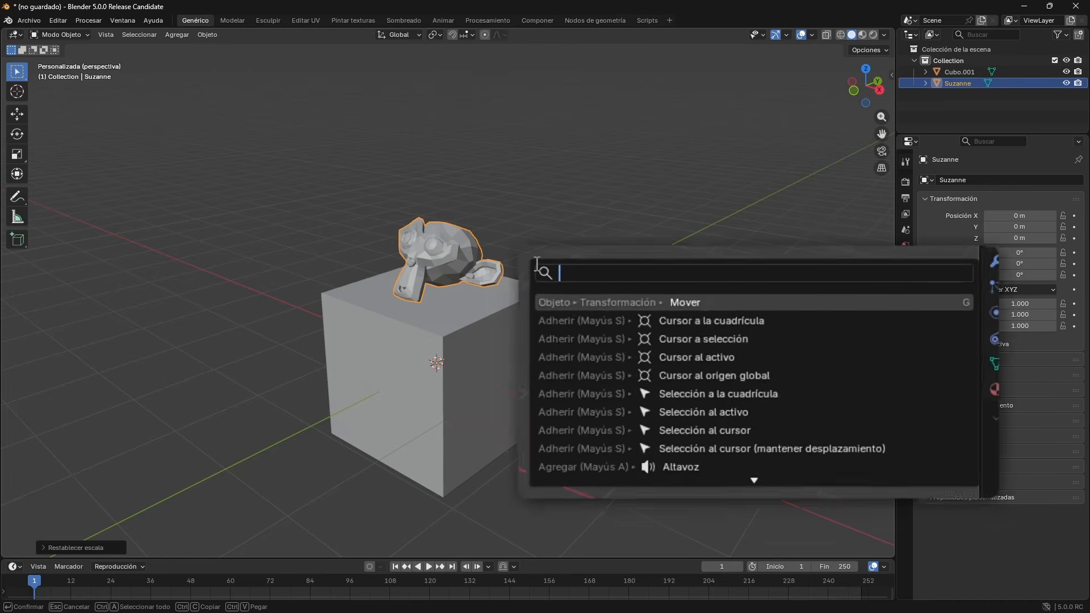
text(duplicar)
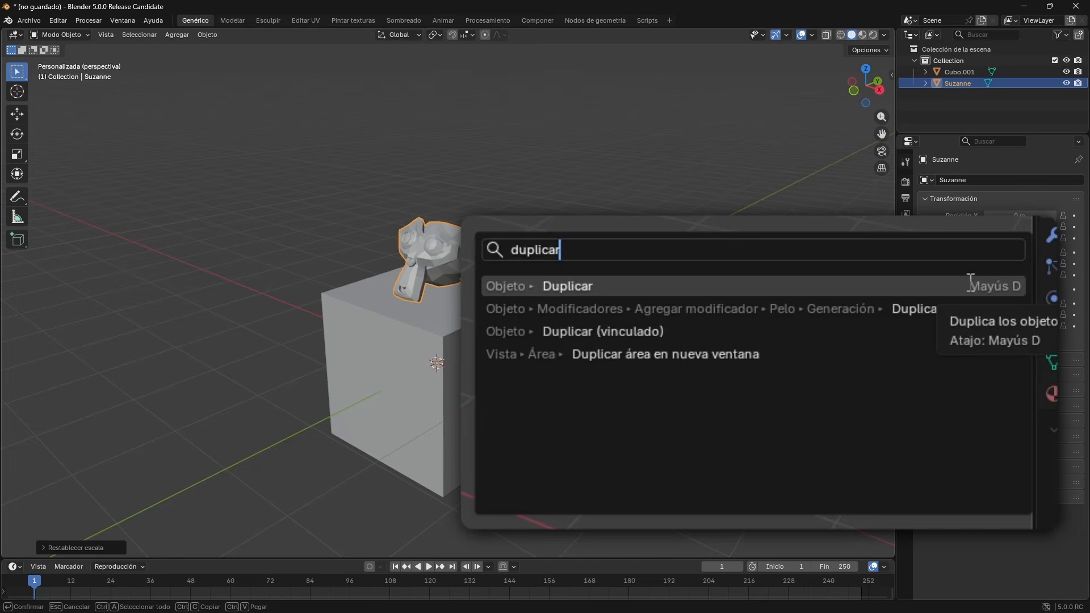
click(971, 281)
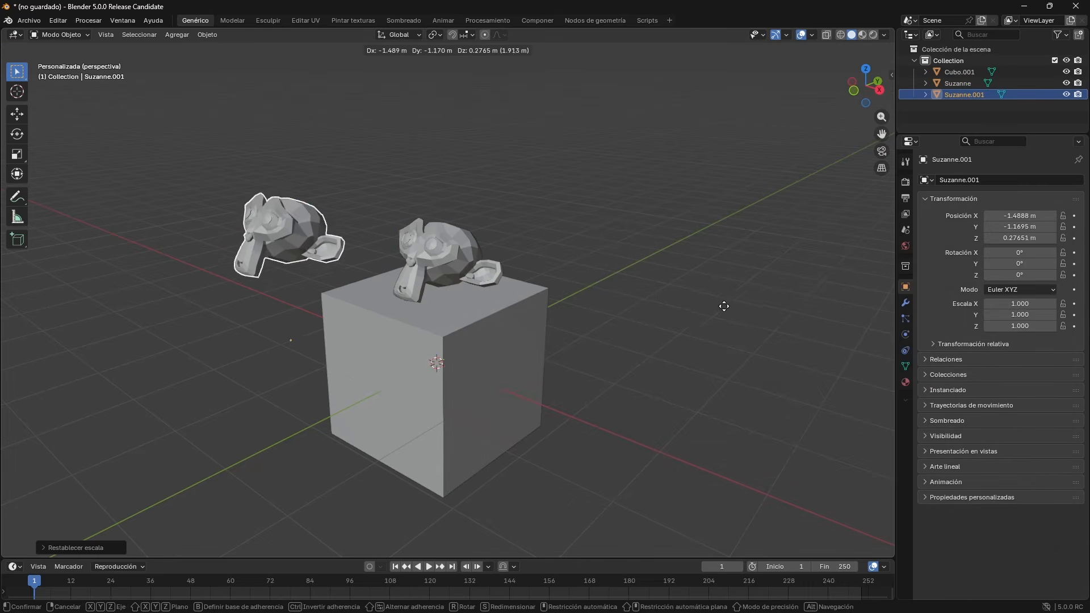
click(688, 328)
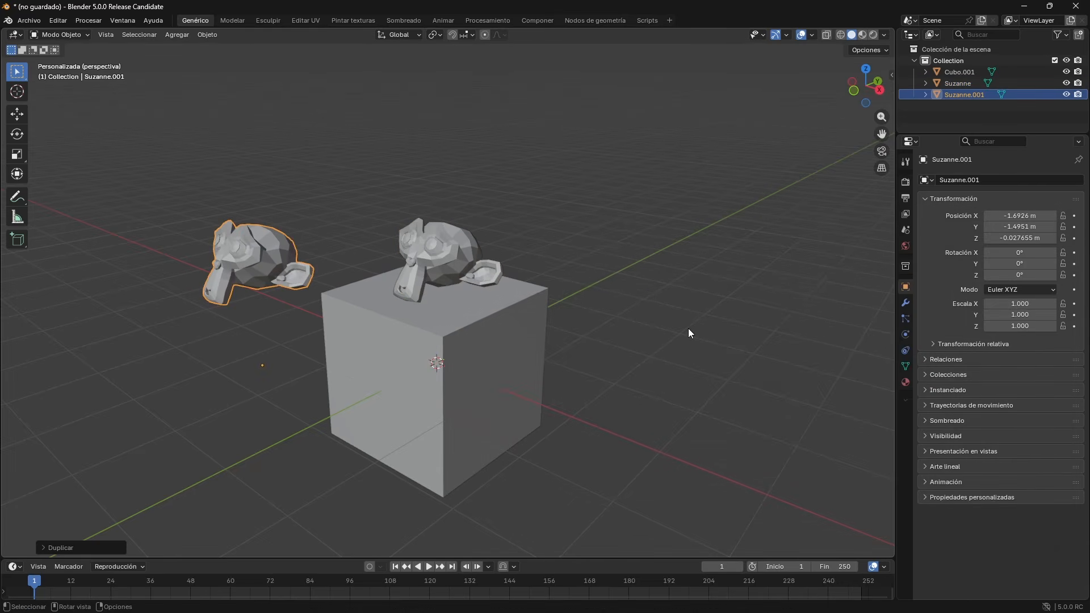
key(shift+d)
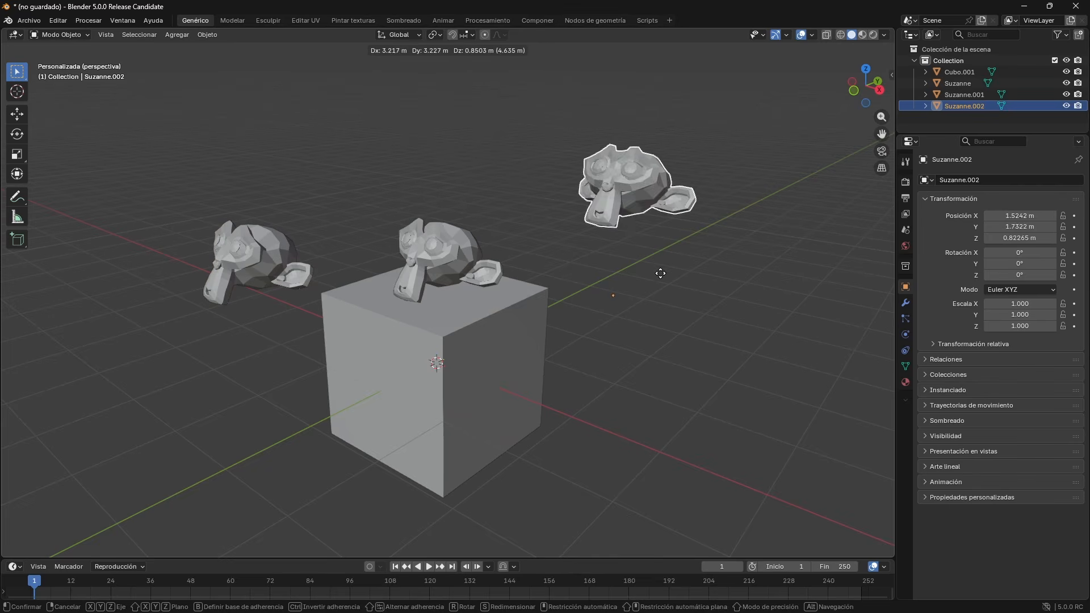
click(730, 382)
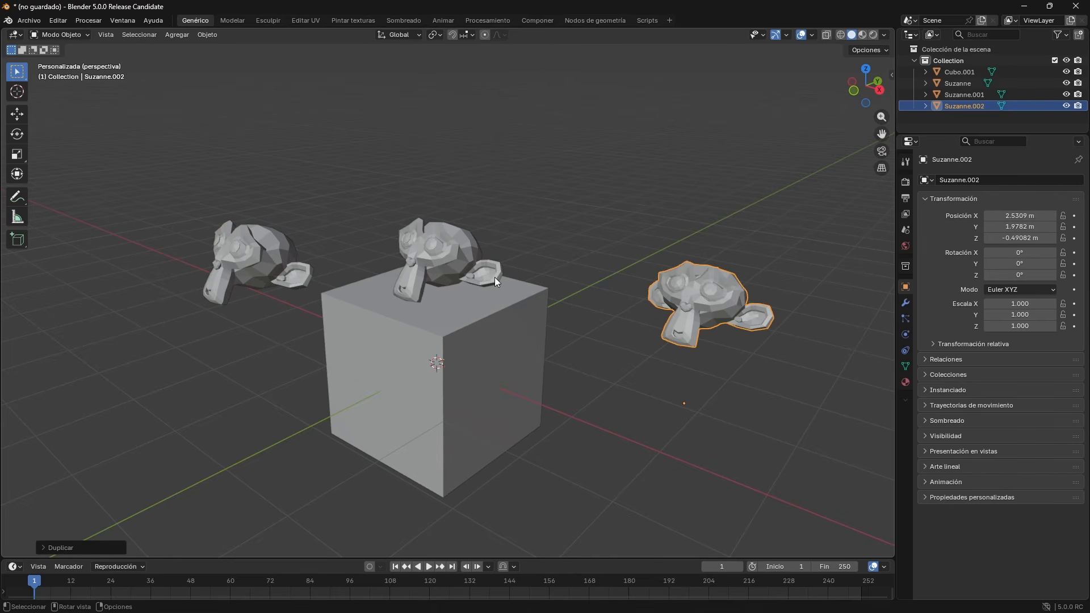
Step: Rename the monkey head copy left of the cube to Tilin, finding the rename command by searching for "renombrar"
click(240, 282)
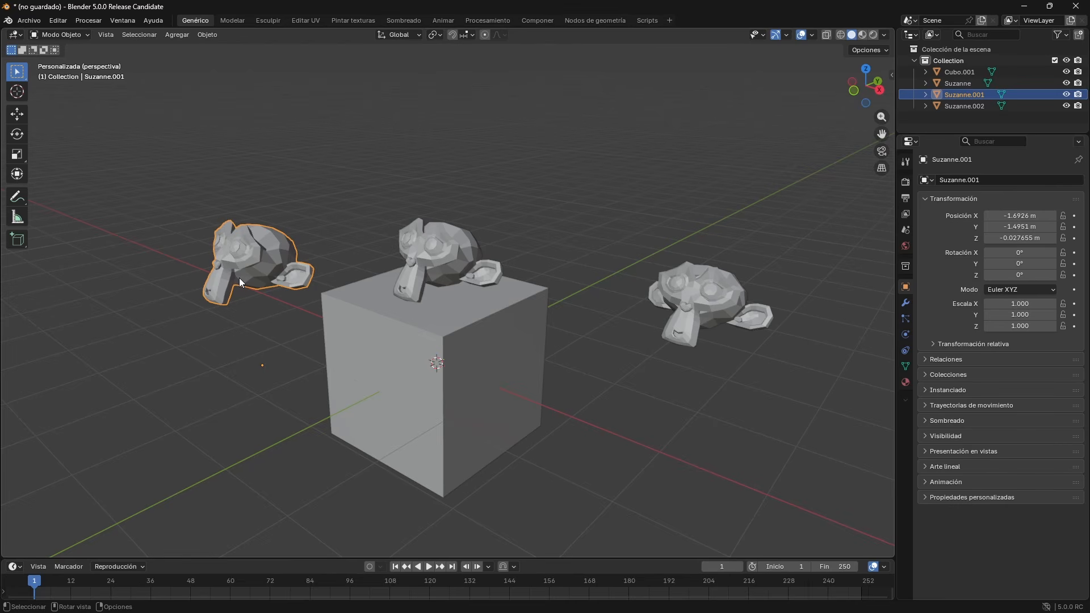
key(F3)
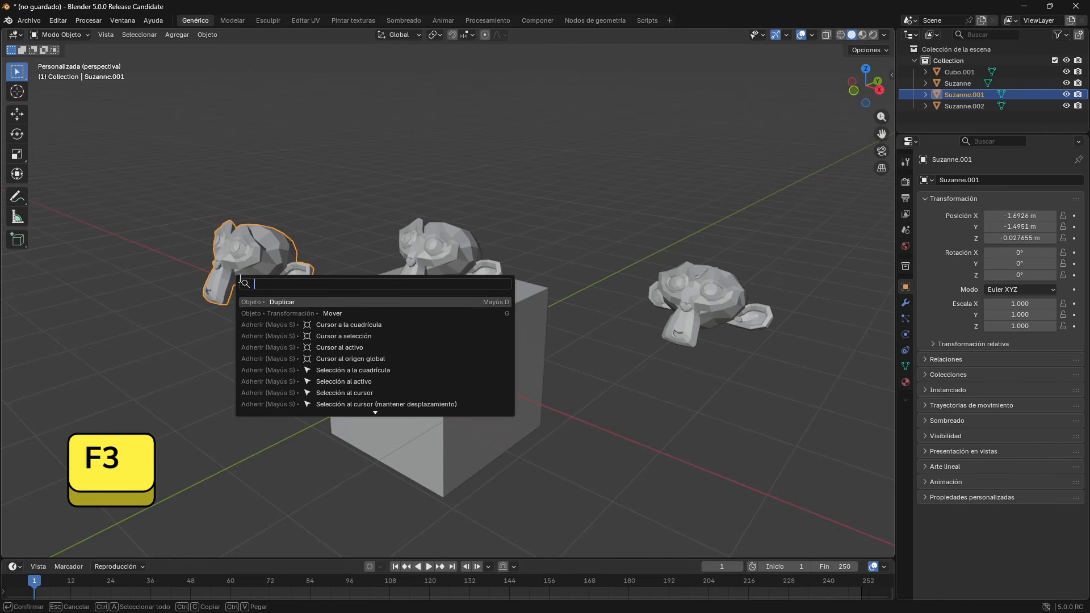
text(renombrar)
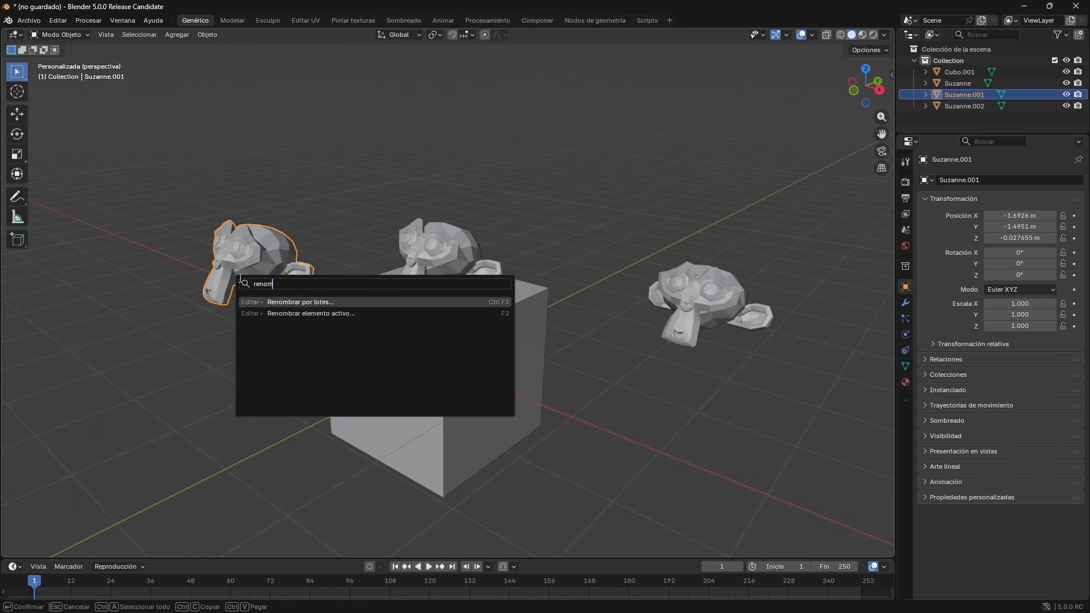
key(Return)
key(ctrl+a)
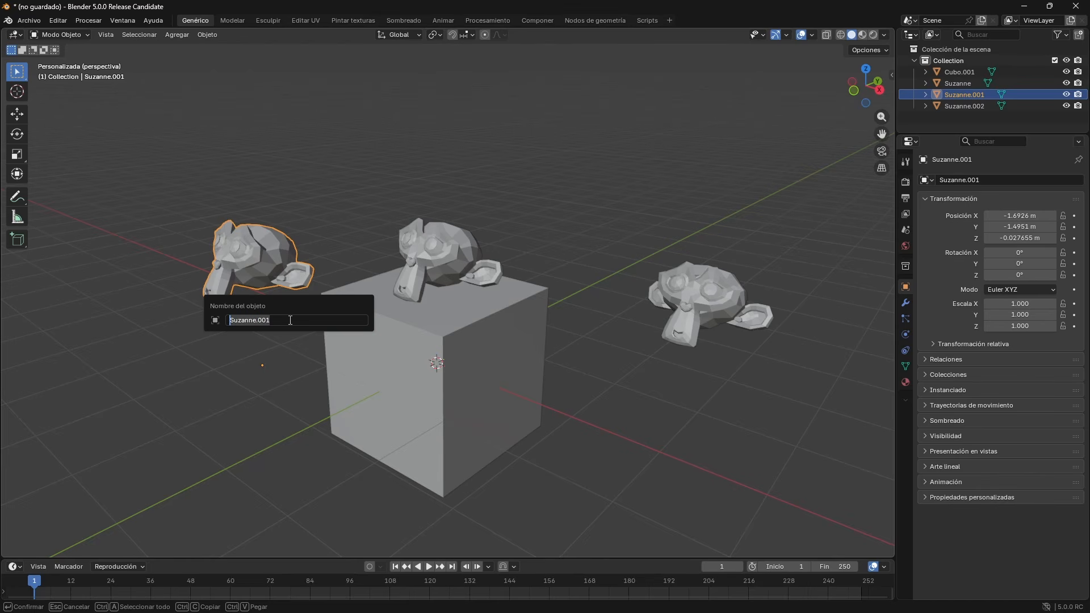
text(Tilin)
key(Return)
Step: Rename the monkey head copy right of the cube to Lal
click(741, 334)
key(F2)
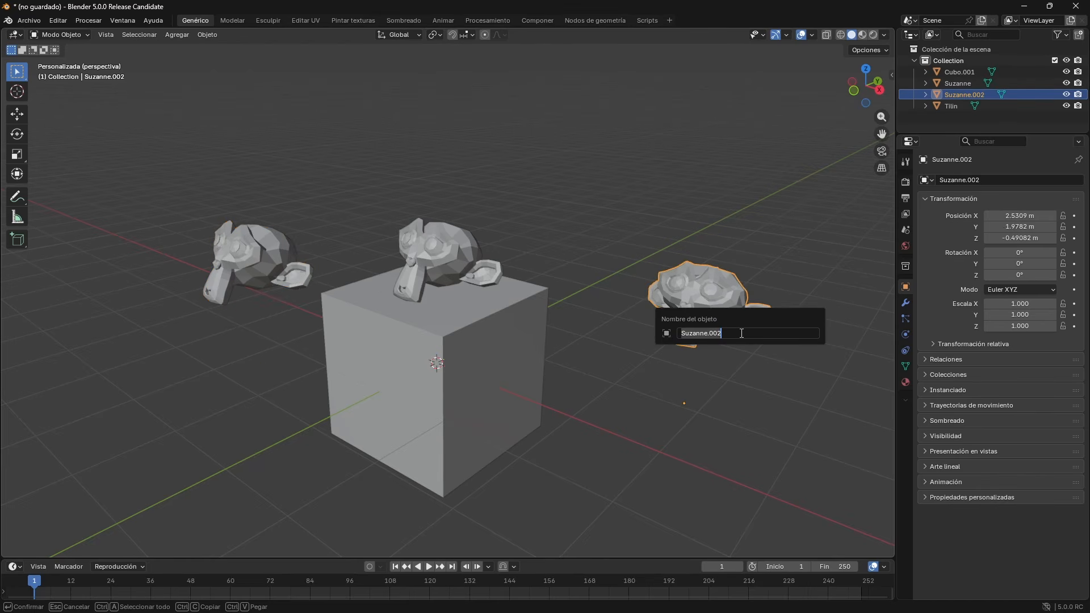
text(Tal)
key(Return)
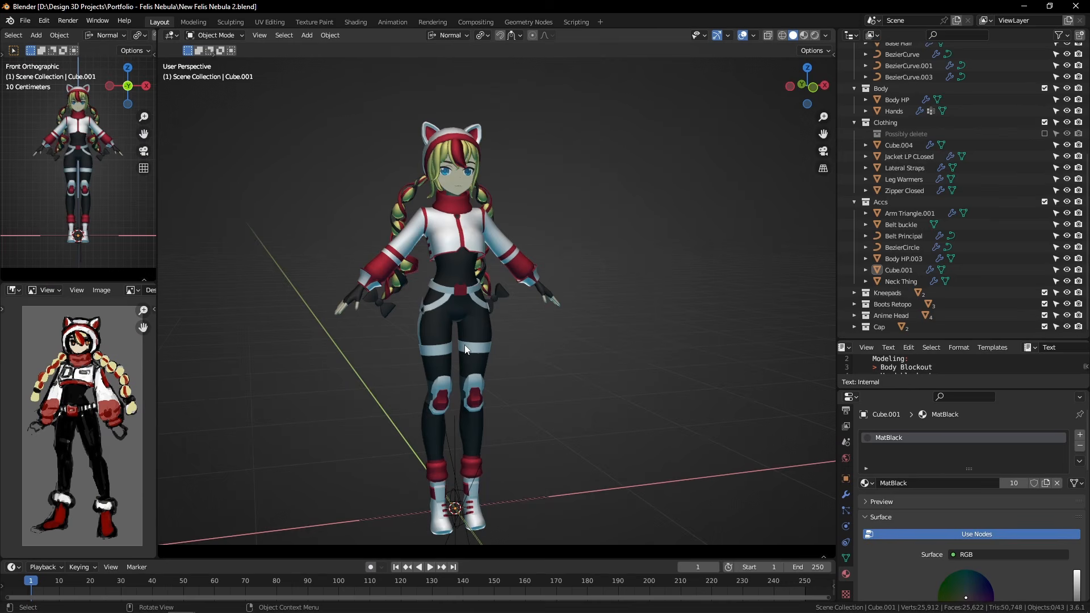
middle_drag(464, 345, 490, 348)
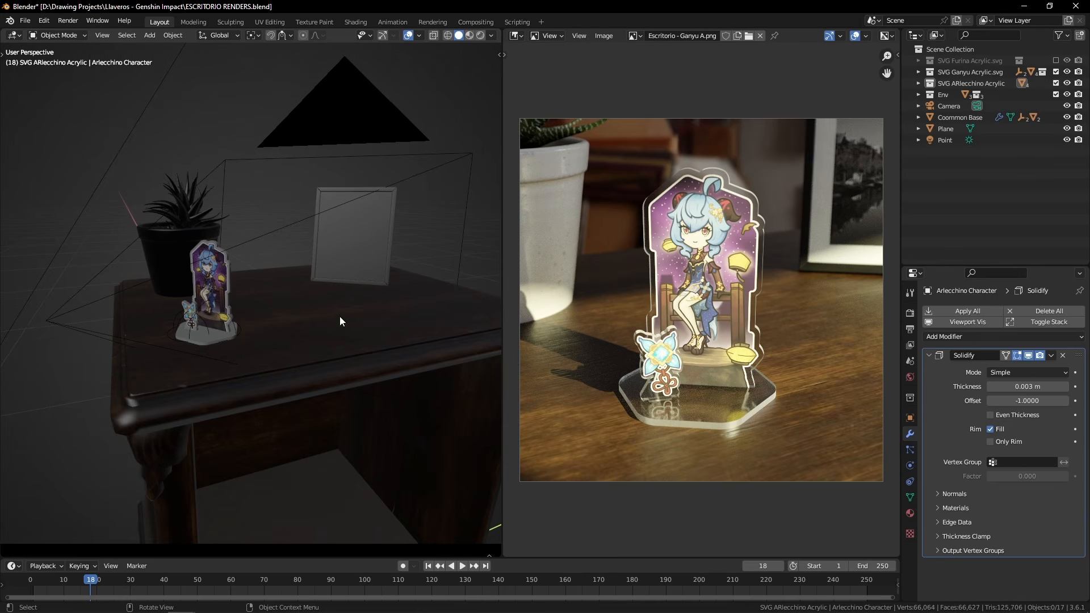
mouse_move(320, 303)
middle_down()
mouse_move(316, 313)
mouse_move(298, 295)
mouse_move(325, 311)
mouse_move(306, 294)
mouse_move(301, 304)
middle_up()
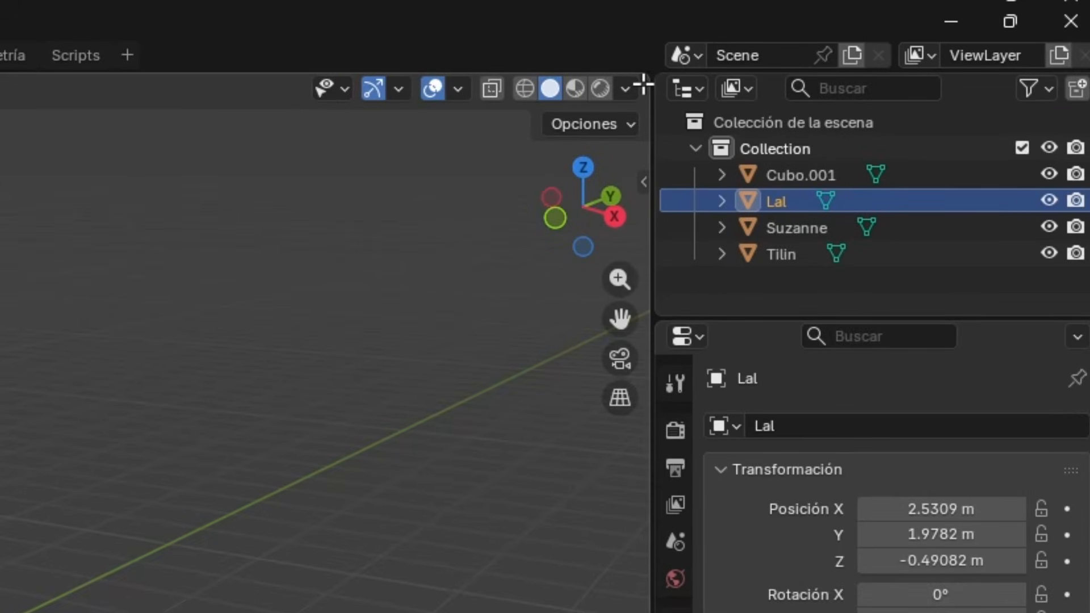
Step: Divide the 3D viewport into five areas: two stacked on the left, one at upper right and two side by side at lower right
drag(643, 84, 0, 238)
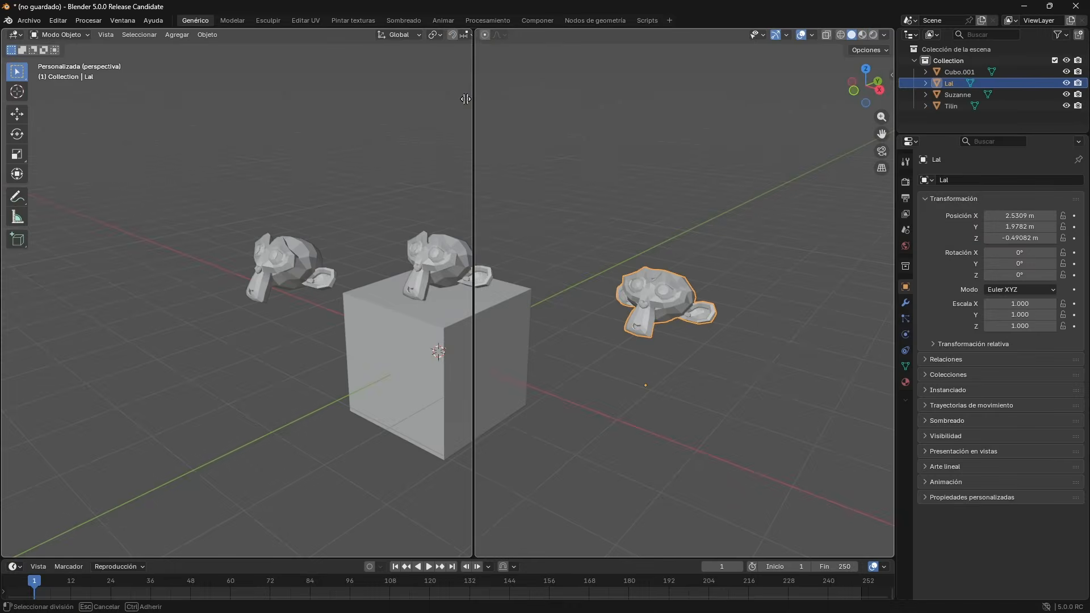
drag(465, 99, 449, 100)
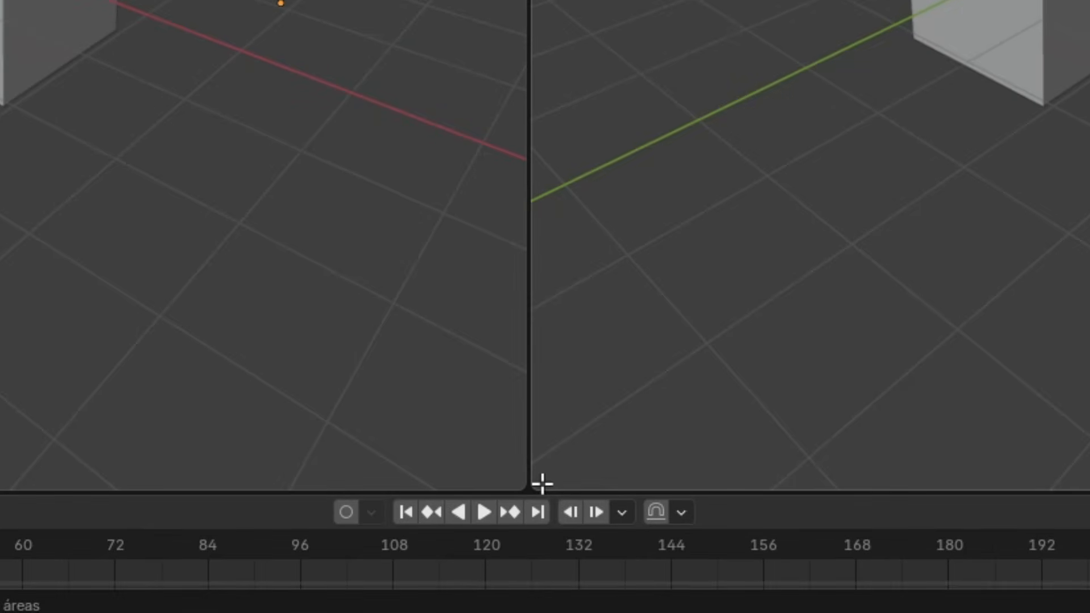
drag(542, 484, 619, 0)
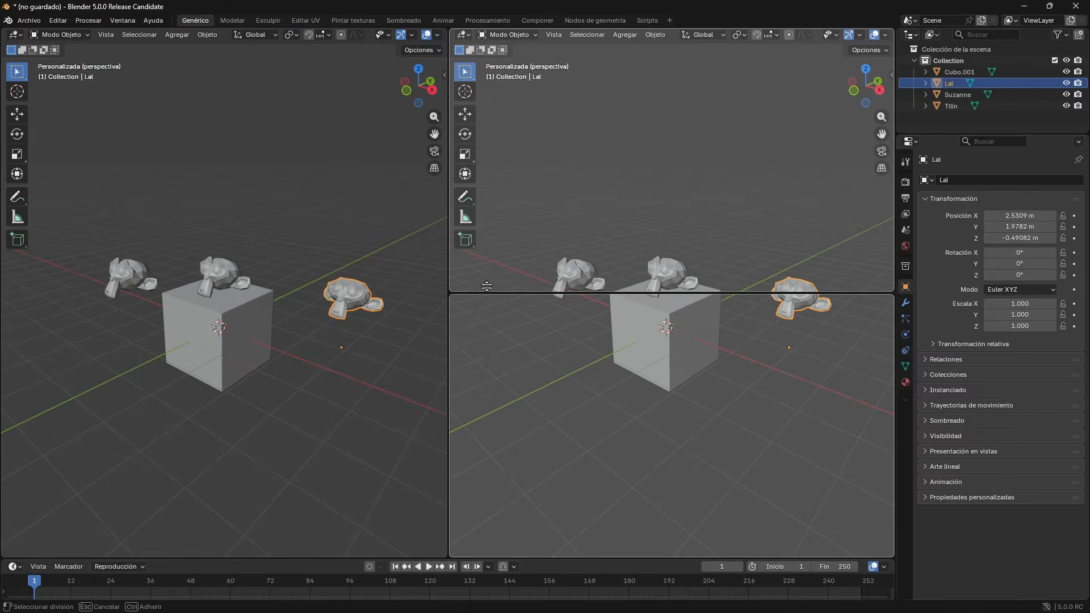
drag(487, 285, 486, 278)
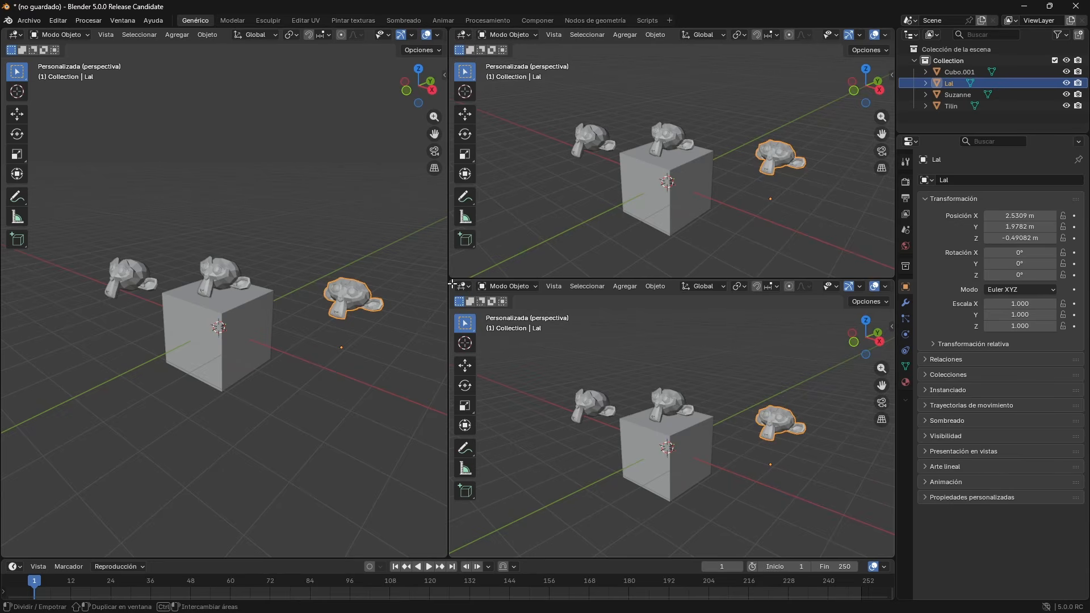
drag(454, 284, 679, 327)
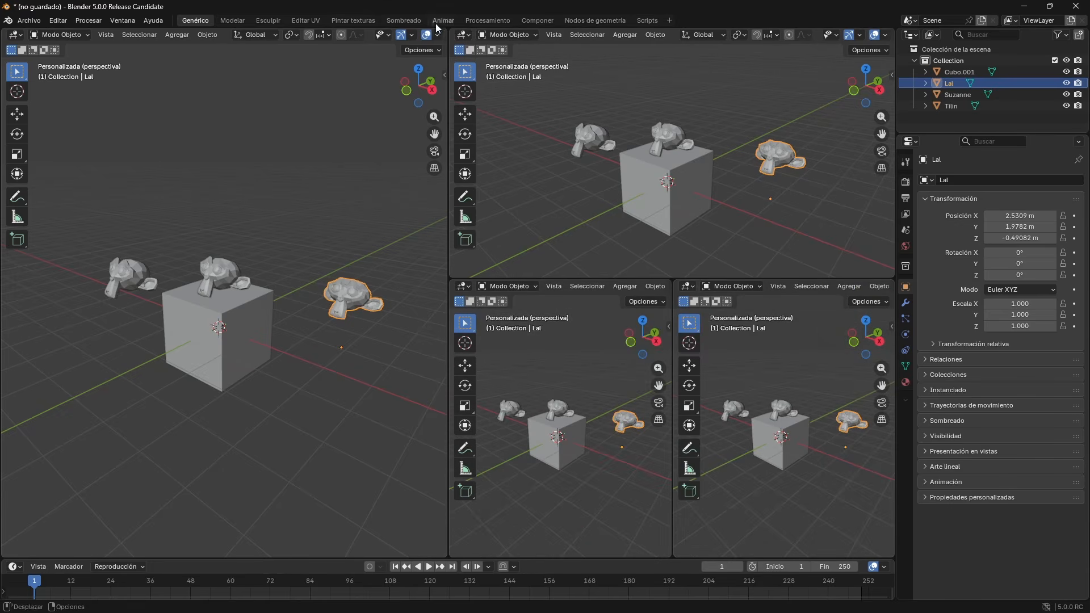
drag(442, 34, 412, 347)
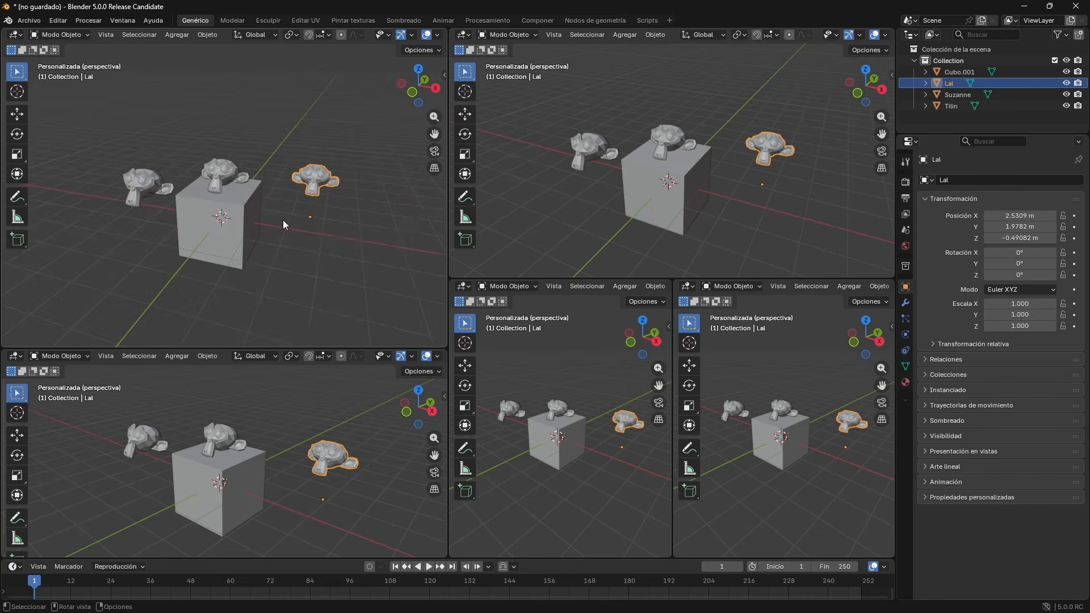
Step: Give four viewports different viewing angles and move the Tilin monkey head to about X −1.99 m, Y −3.14 m, Z 0.08 m
middle_drag(283, 219, 369, 249)
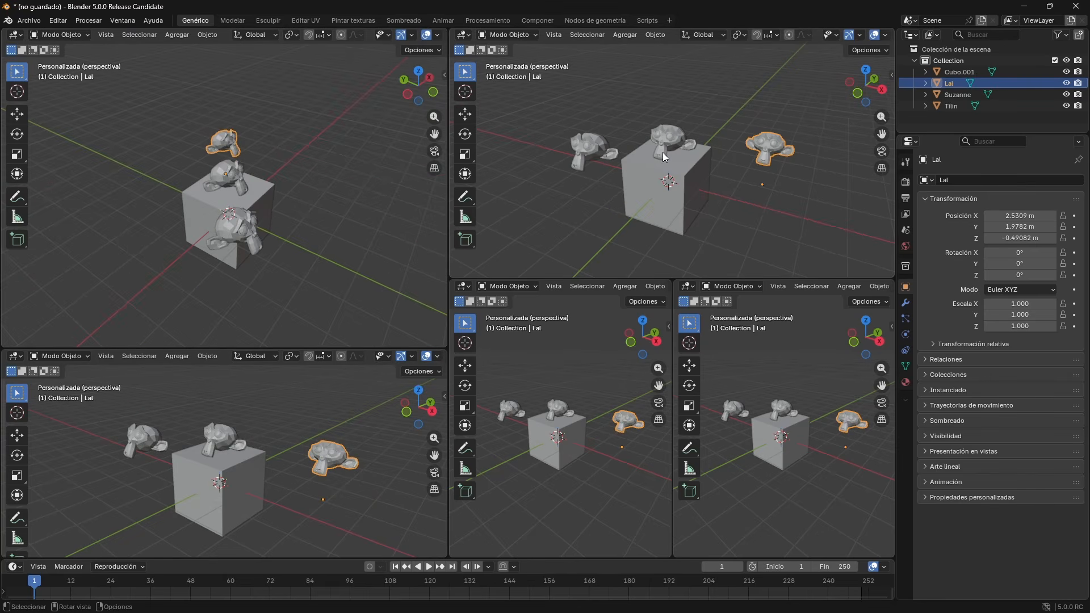
middle_drag(662, 153, 701, 134)
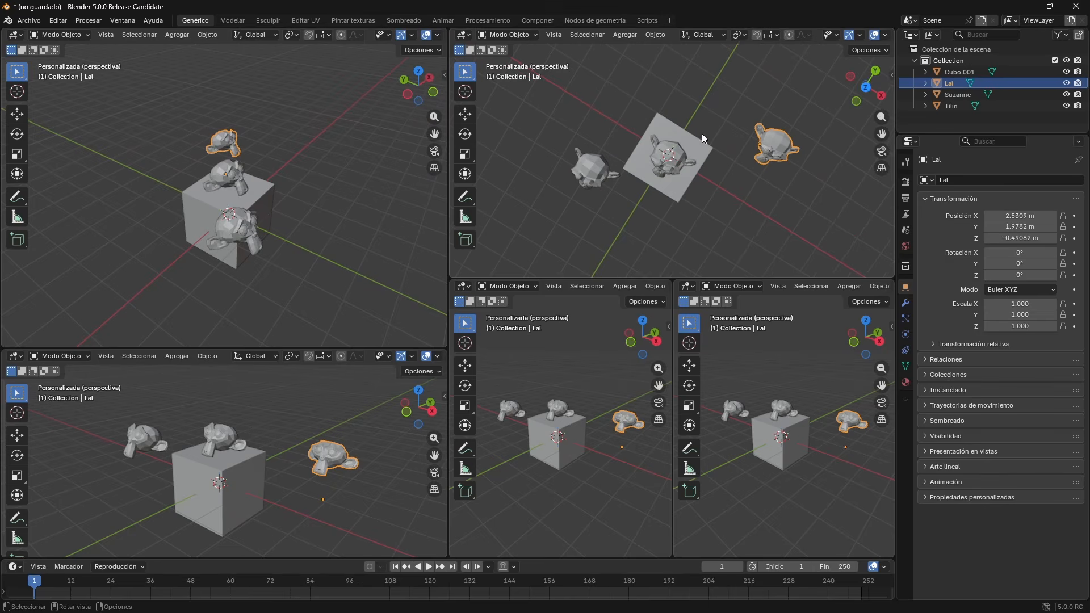
middle_drag(555, 448, 561, 373)
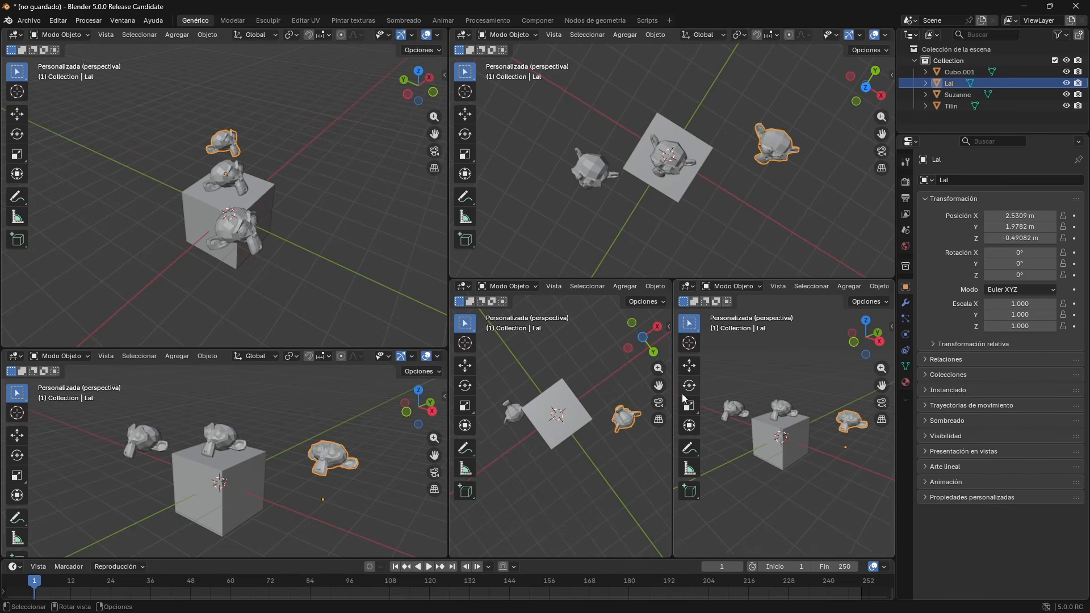
middle_drag(755, 425, 803, 437)
click(822, 402)
key(g)
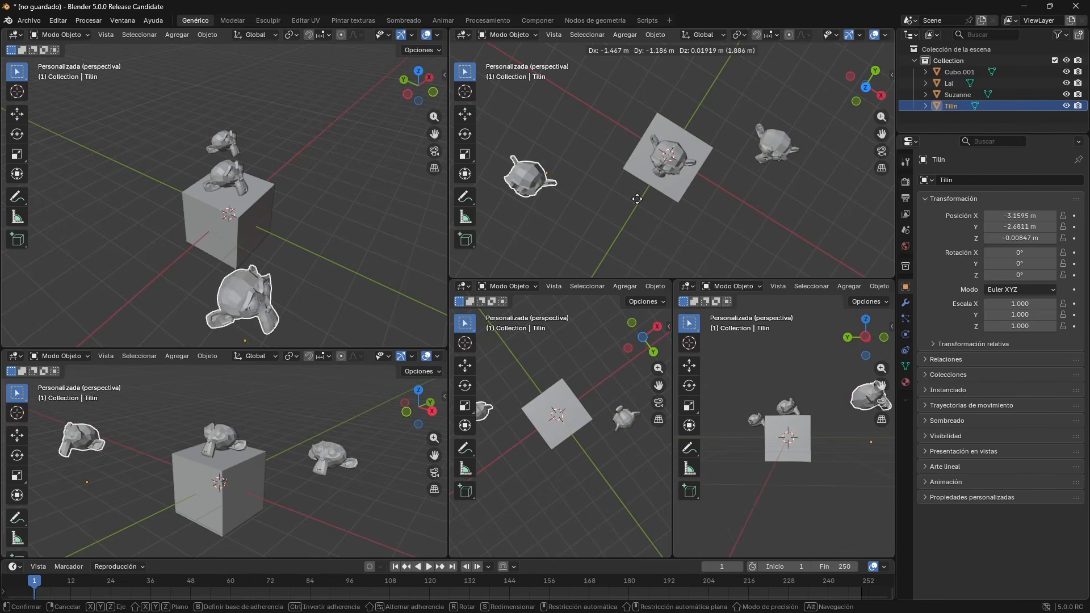
click(658, 237)
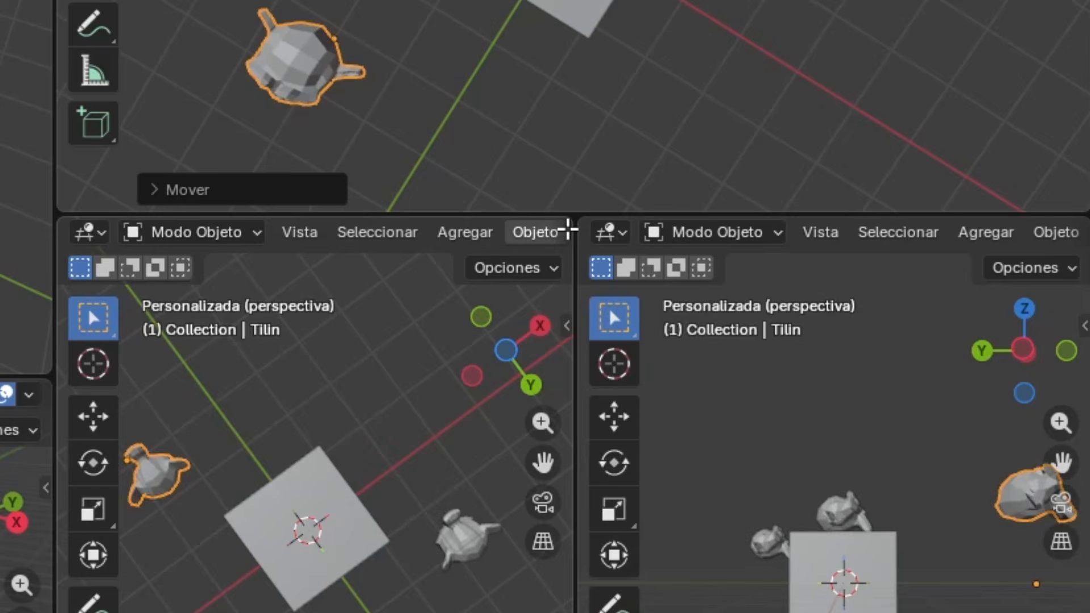
Step: Join the two lower-right viewports and merge the result with the upper-right viewport into a single area
drag(567, 229, 607, 247)
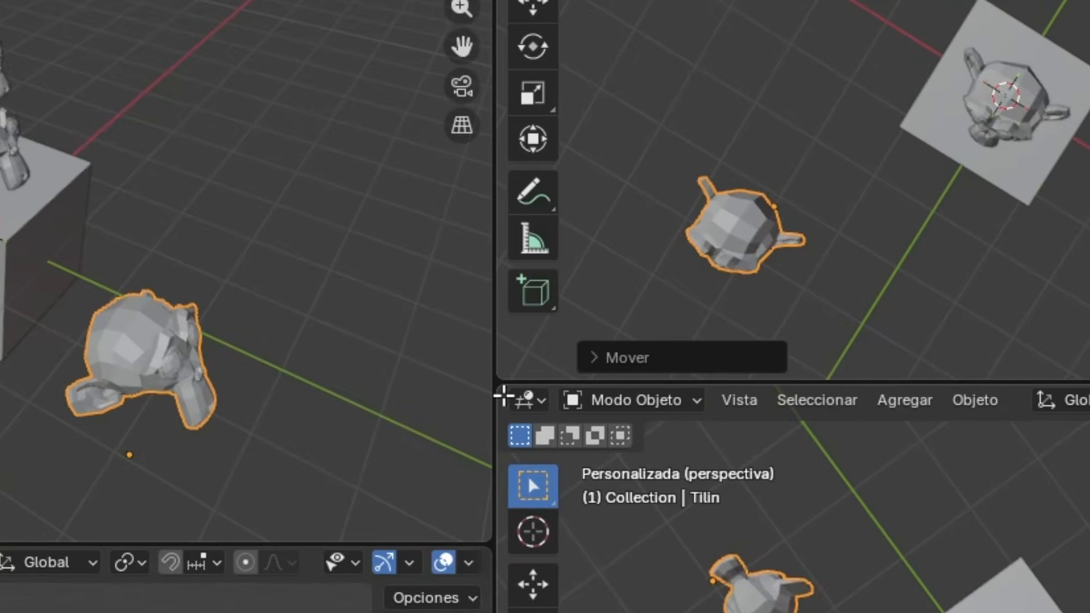
drag(504, 396, 1004, 255)
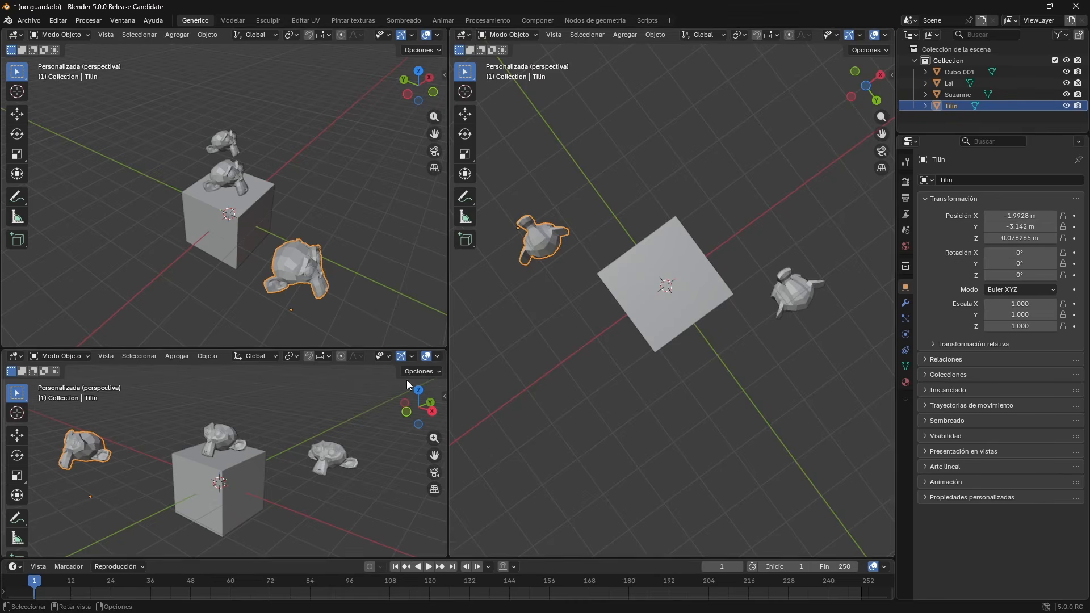
Step: Split the lower-left viewport vertically, then join the areas so that one 3D viewport spans the full width below the two upper ones
right_click(360, 347)
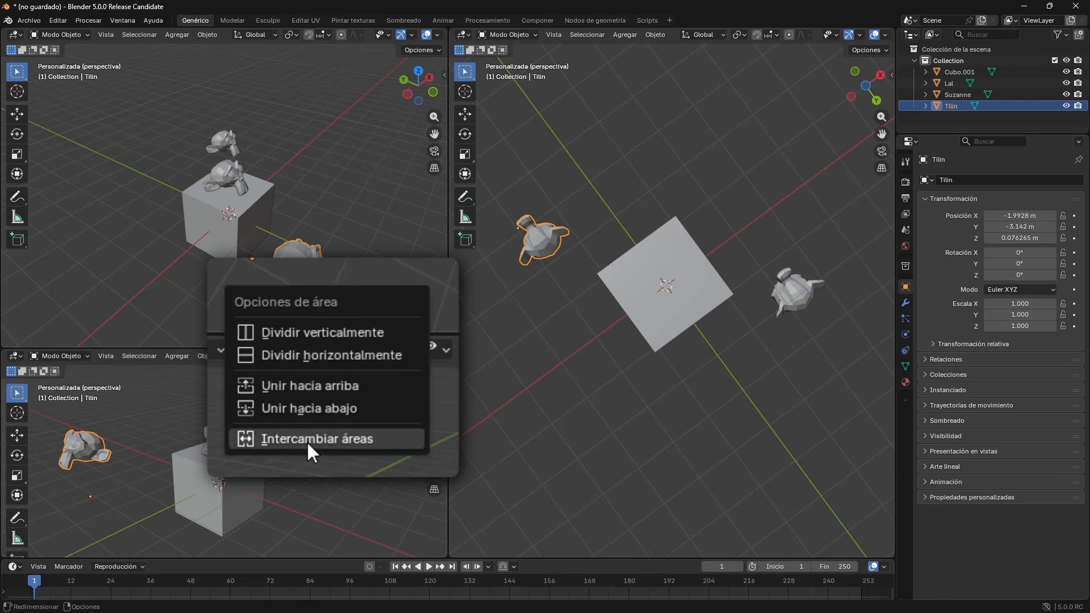
click(317, 407)
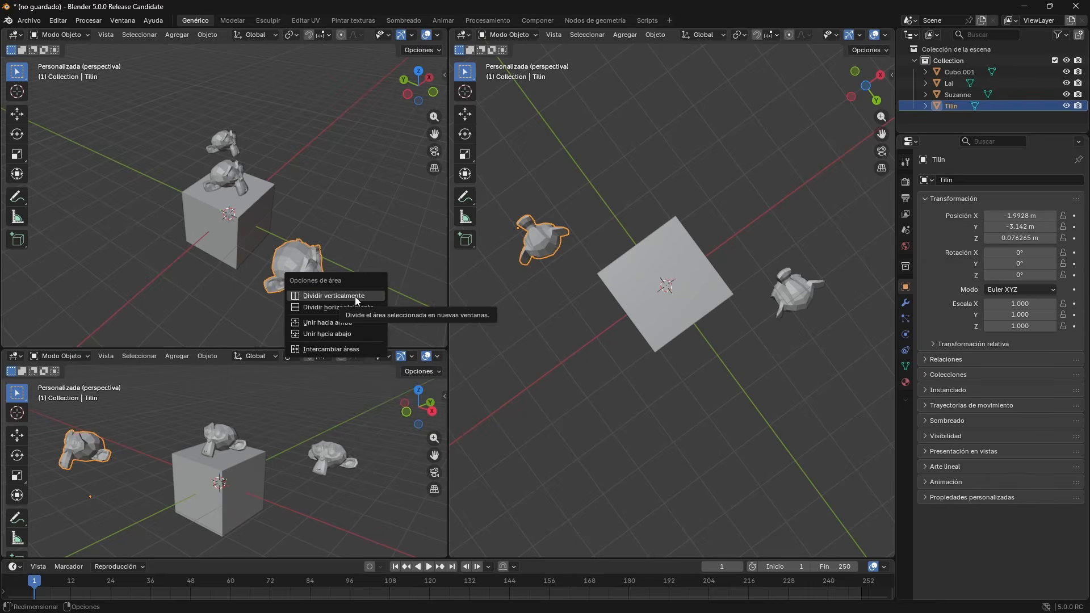
click(354, 295)
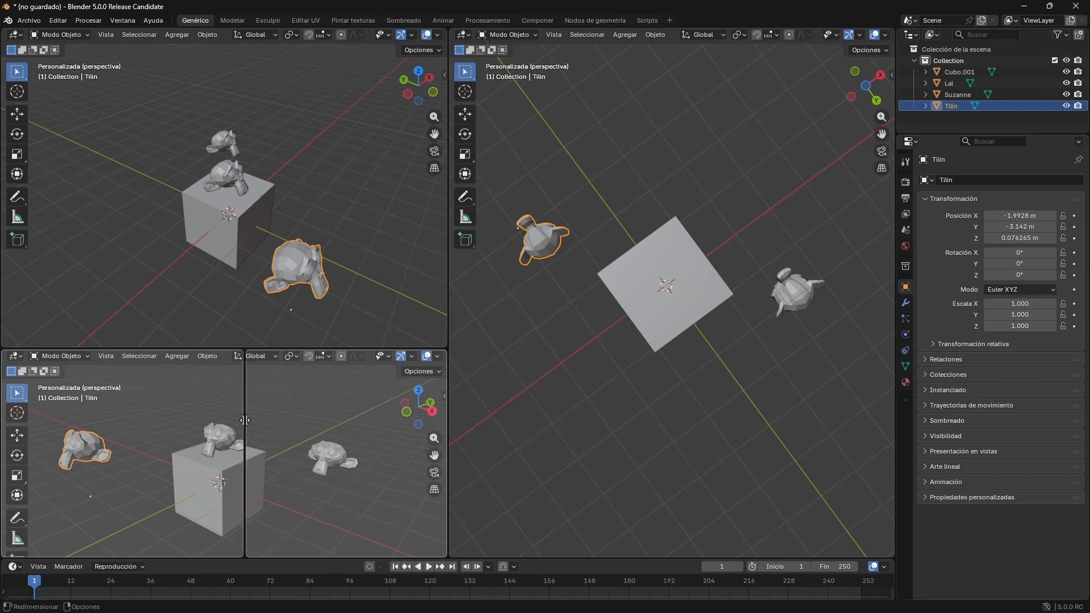
click(246, 374)
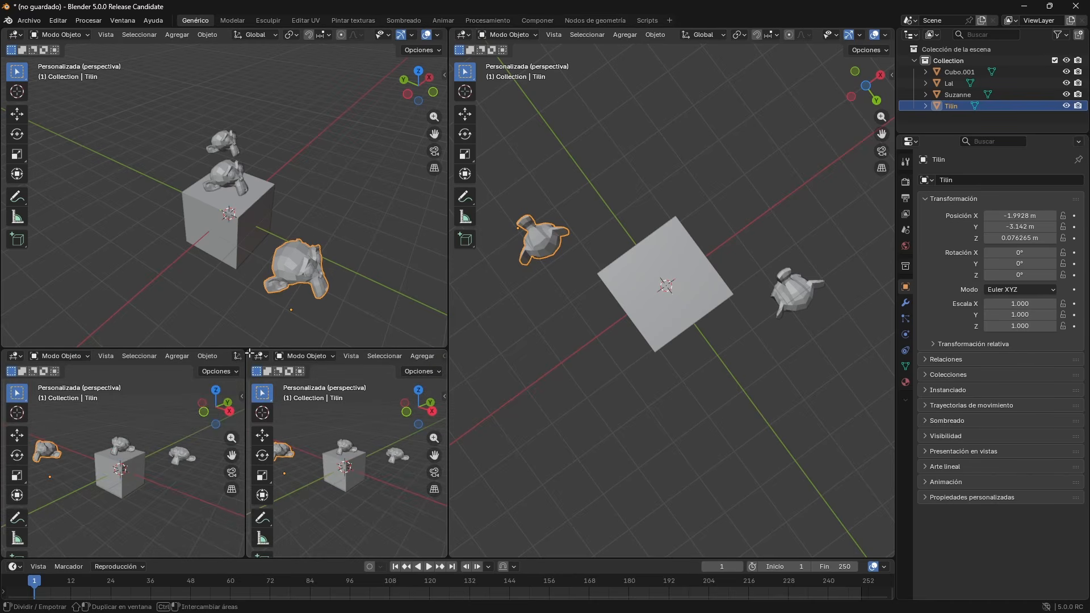
drag(246, 353, 468, 356)
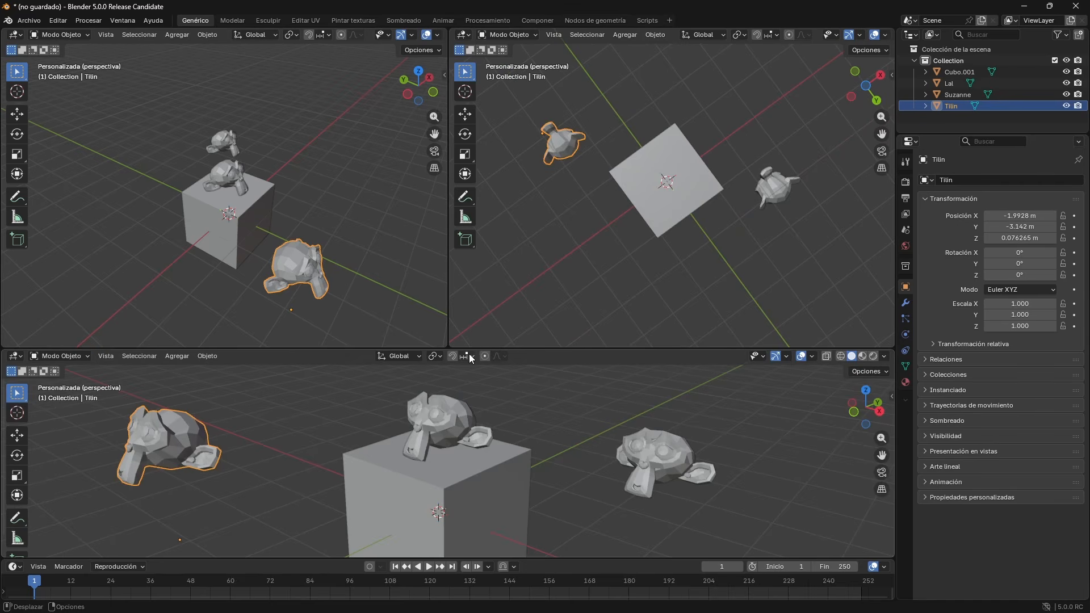
right_click(574, 347)
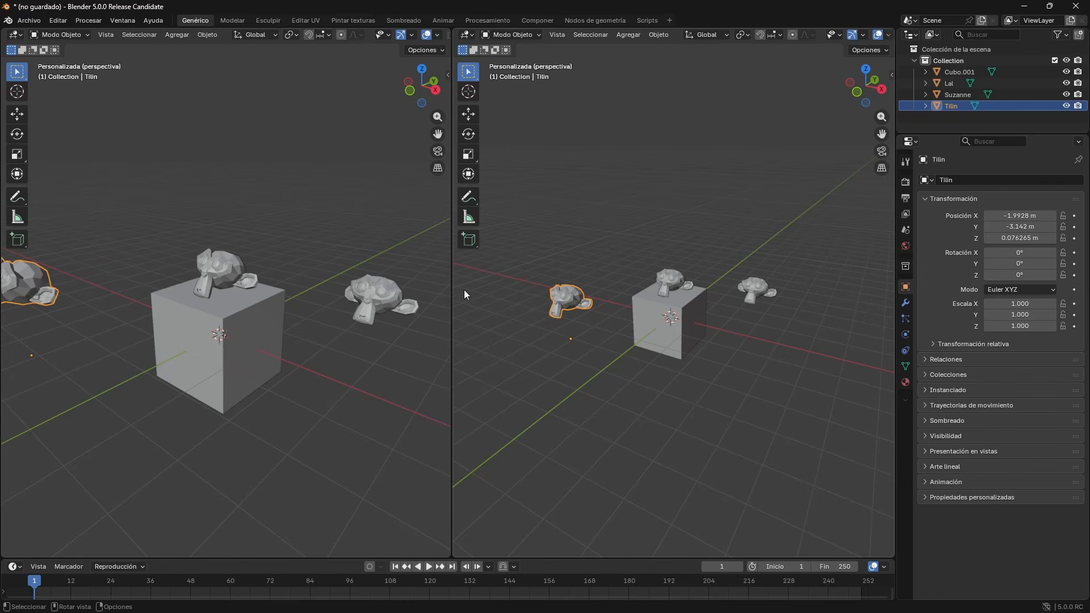
Step: Split the right 3D viewport and the Properties editor horizontally, and the Outliner vertically, into two areas each
drag(456, 32, 454, 292)
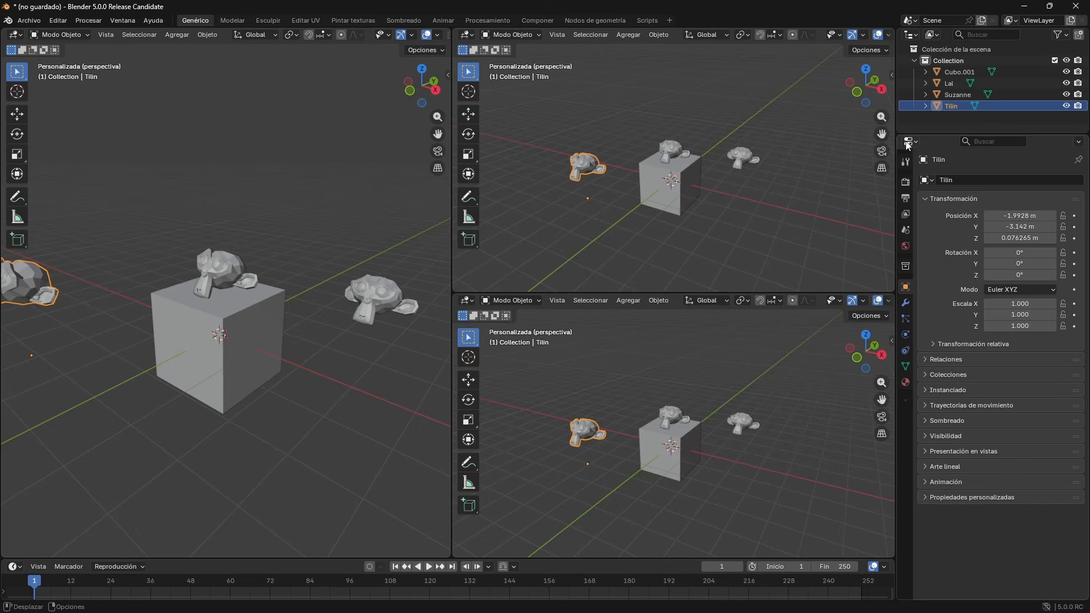
drag(899, 147, 899, 339)
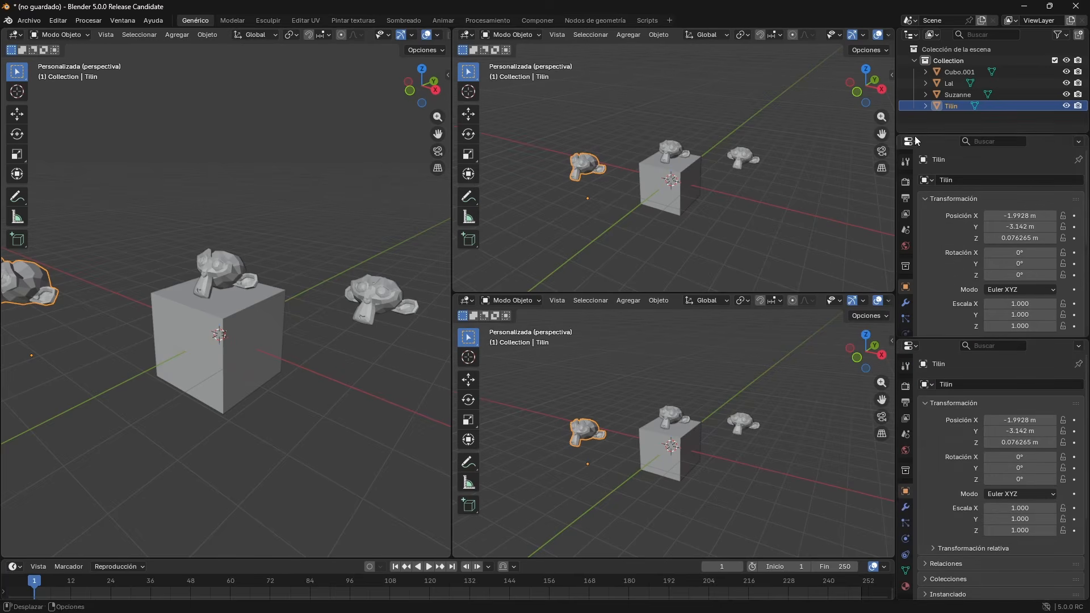
drag(906, 42, 994, 52)
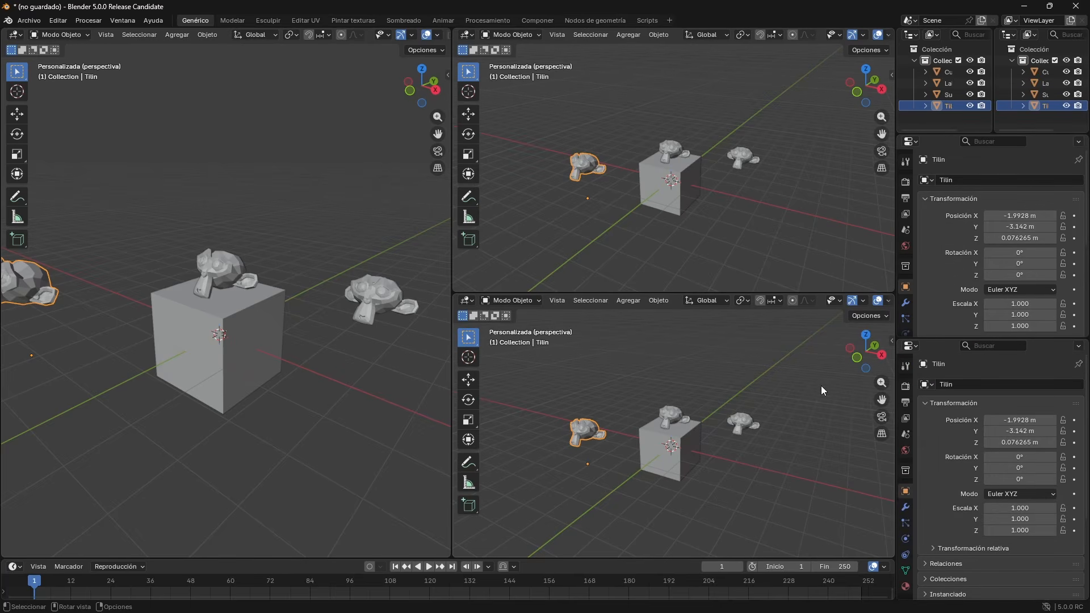
Step: Look through the available editor types and change the lower Properties area to Vista 3D
click(914, 348)
click(911, 35)
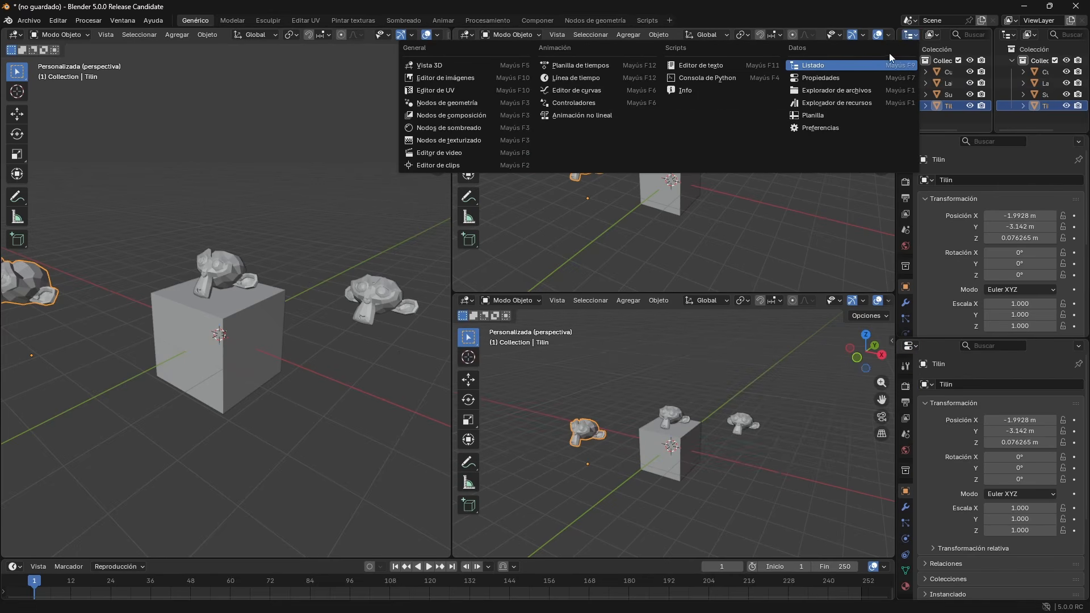
click(465, 301)
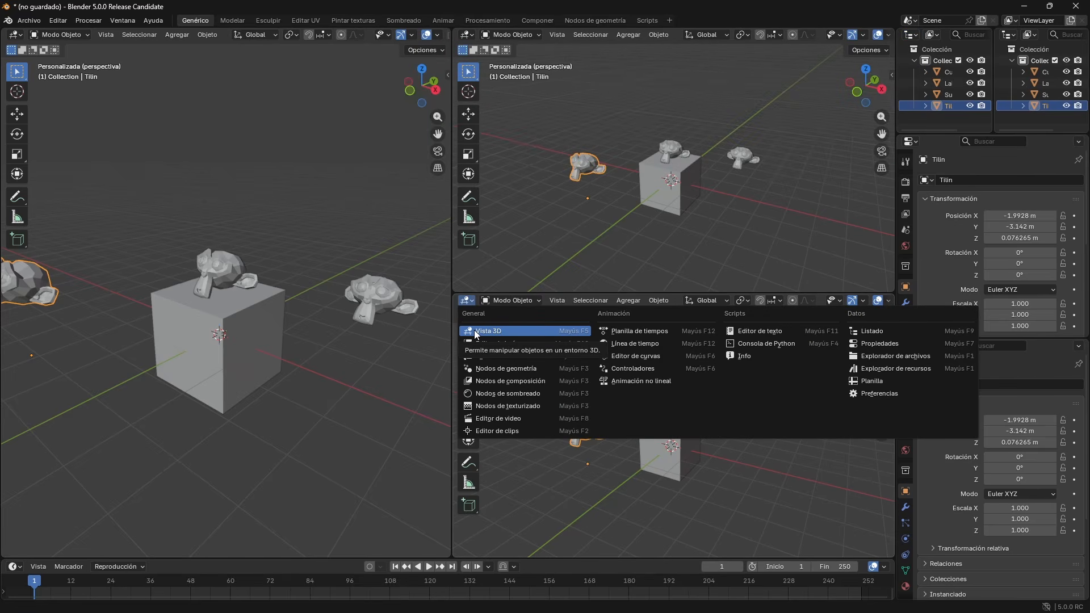
click(471, 302)
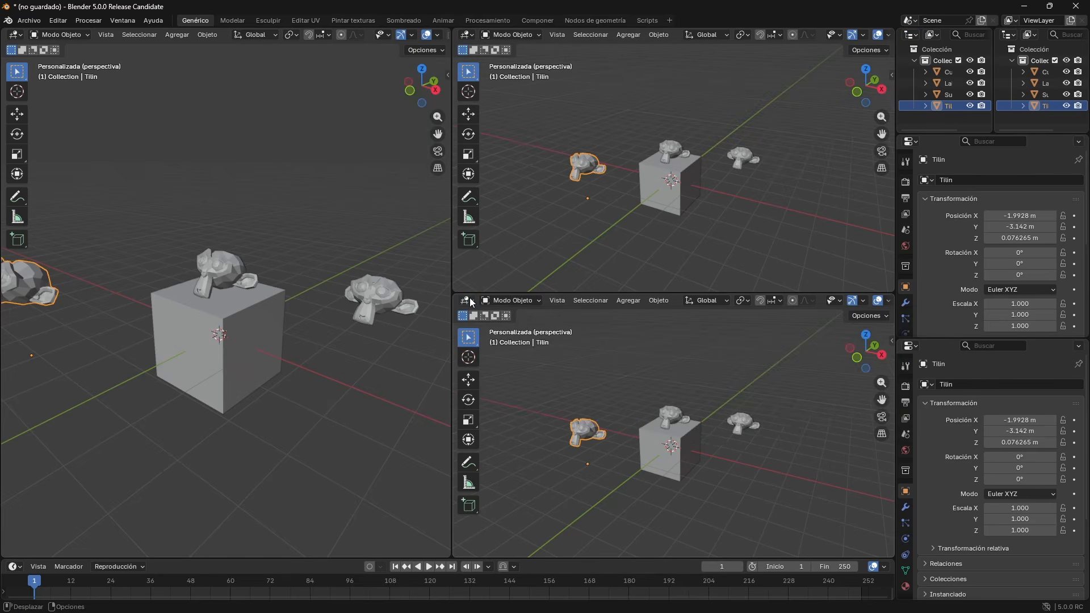
click(911, 347)
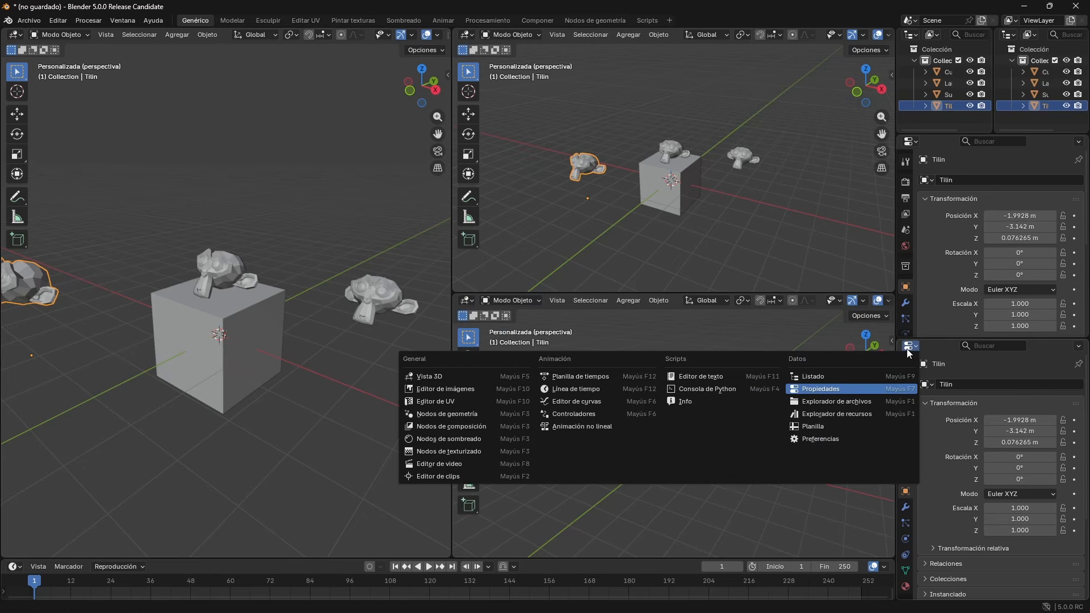
click(509, 376)
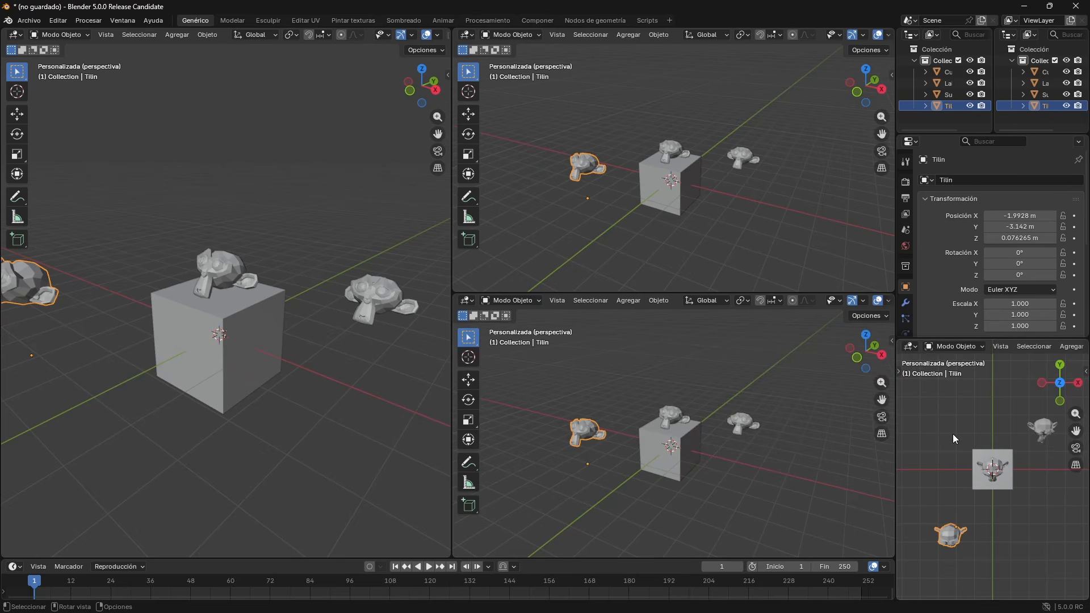
Step: Split the left viewport vertically, change its right part to Propiedades, and restore a single large 3D viewport
drag(449, 30, 269, 85)
click(283, 35)
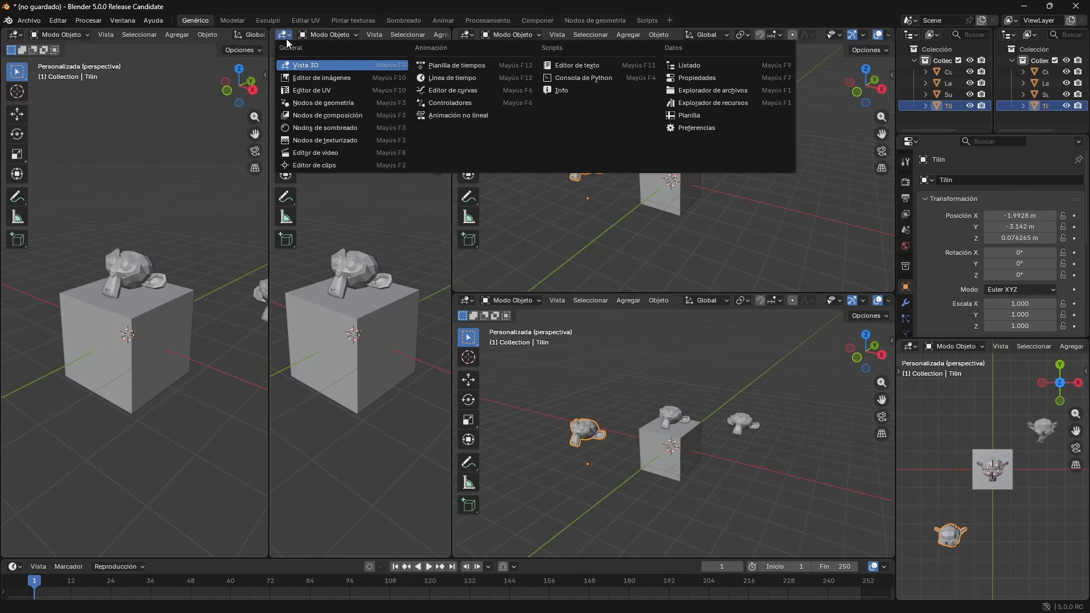
click(693, 79)
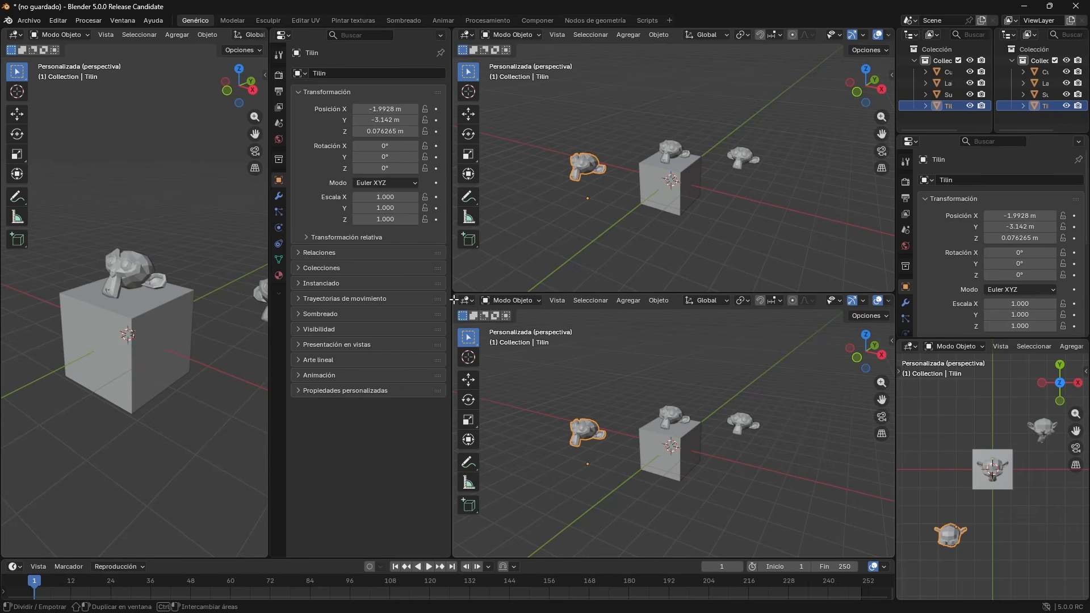
drag(454, 299, 697, 306)
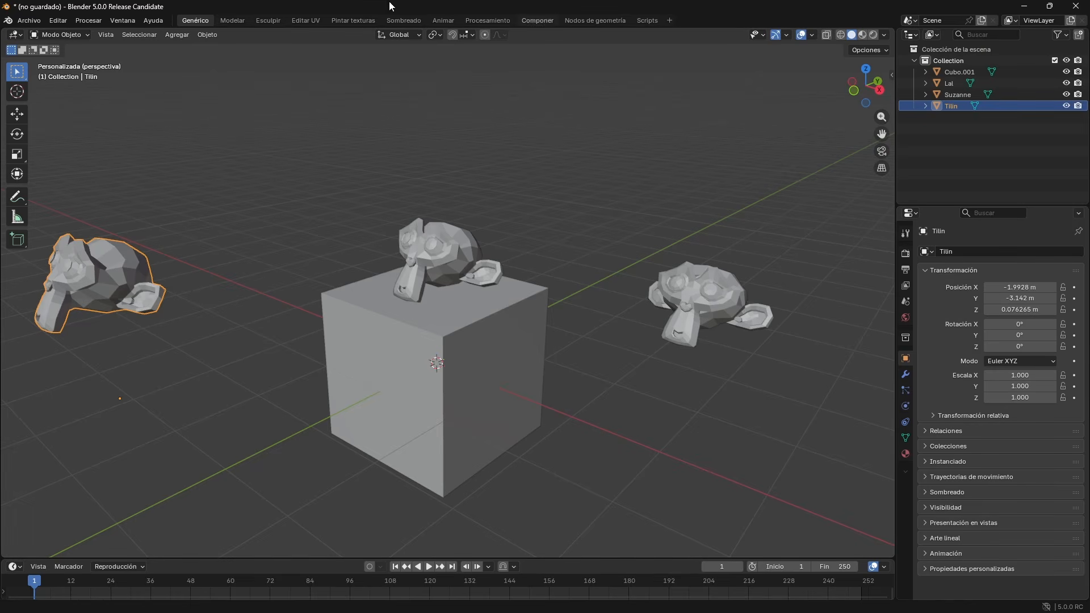
Step: View the preset workspaces one after another from Modelar through Esculpir, Editar UV and Procesamiento to Nodos de geometría
click(245, 23)
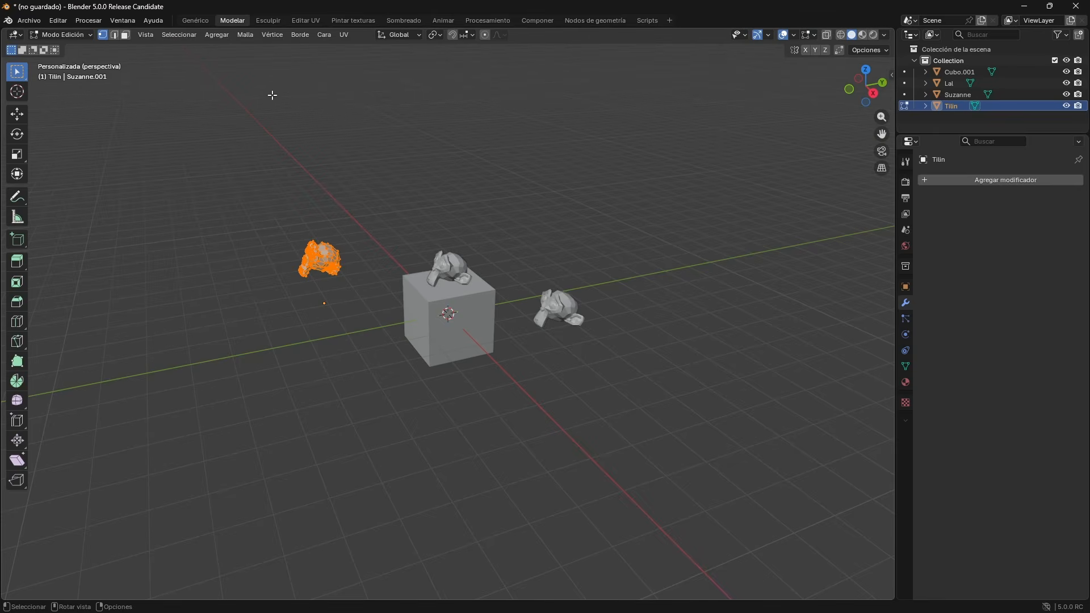
click(271, 21)
click(309, 21)
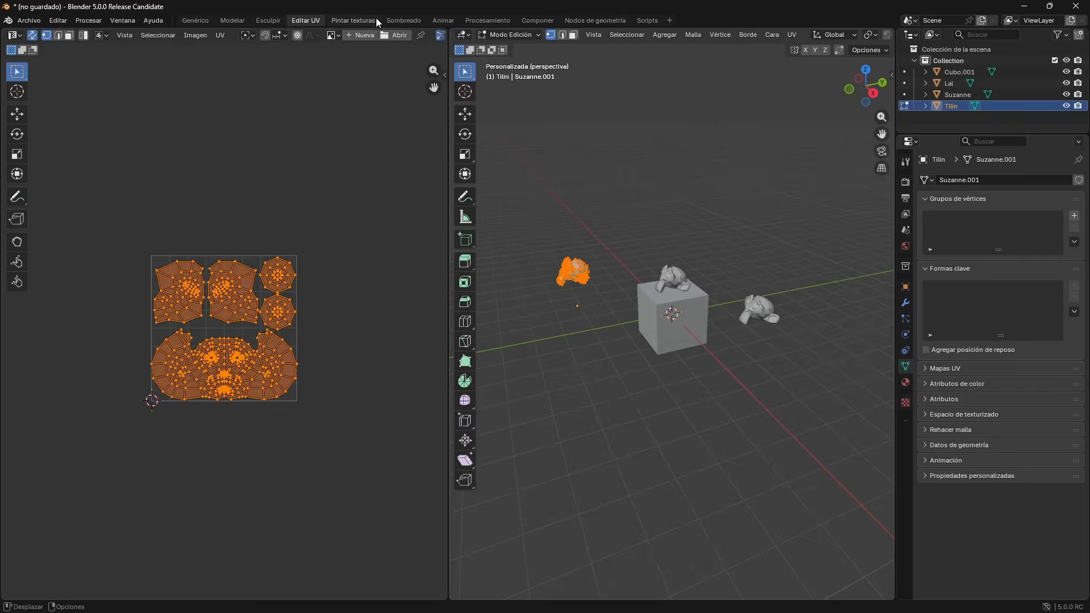
click(369, 21)
click(421, 21)
click(443, 21)
click(488, 20)
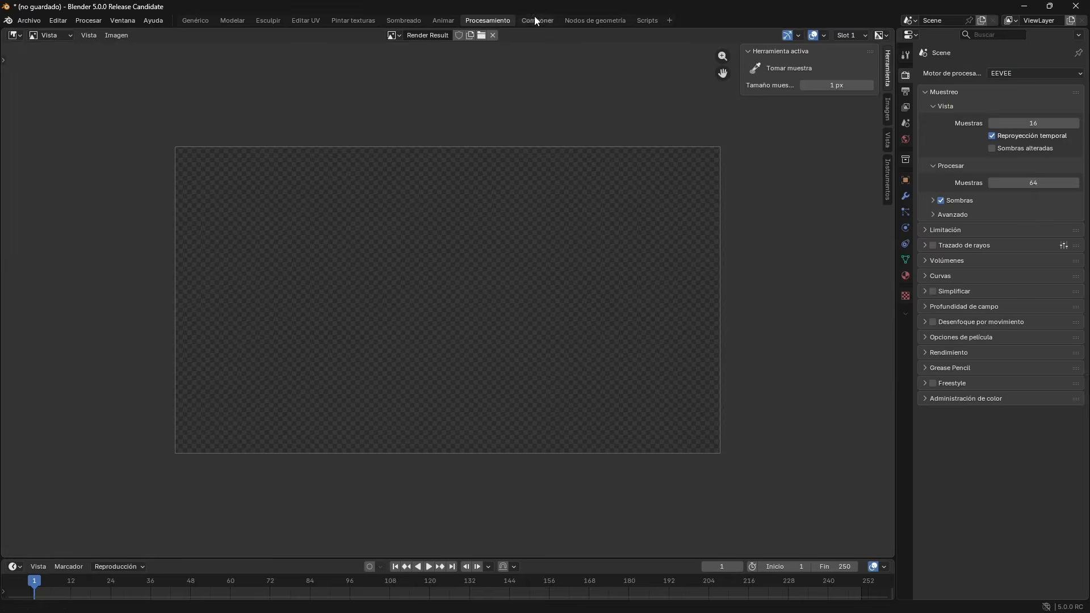
click(537, 21)
click(590, 23)
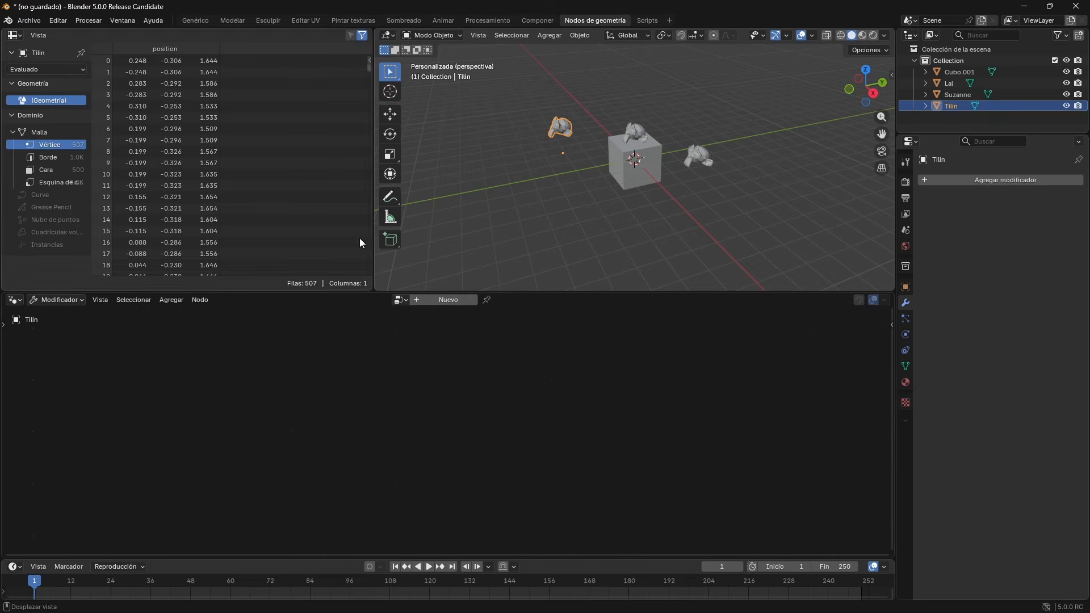
Step: Go back through the workspaces to Genérico, look at the Esculpir workspace, and return to Genérico
click(488, 20)
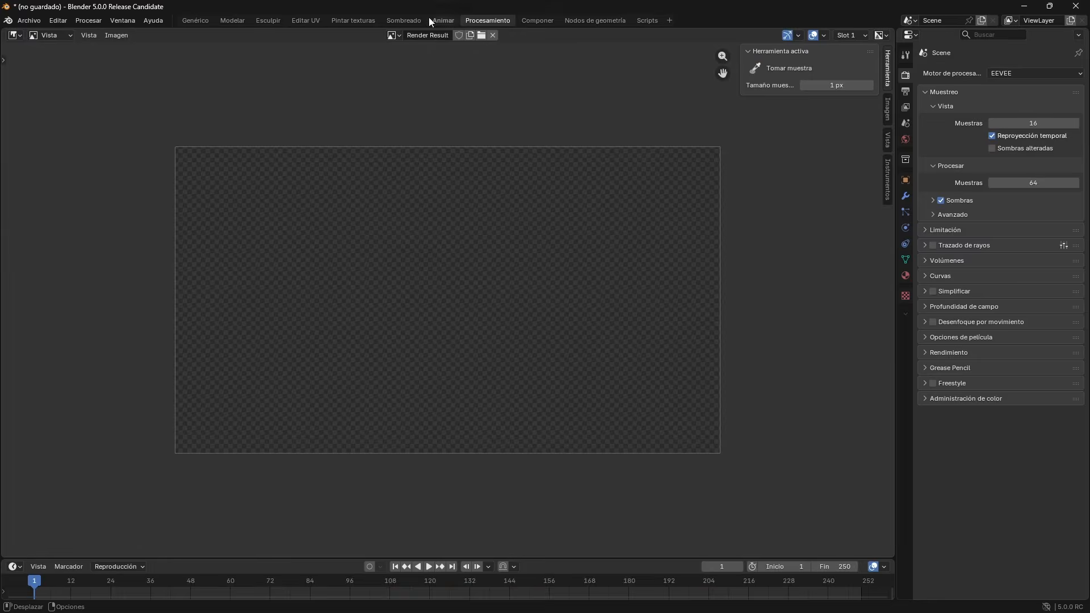
click(434, 21)
click(404, 20)
click(353, 21)
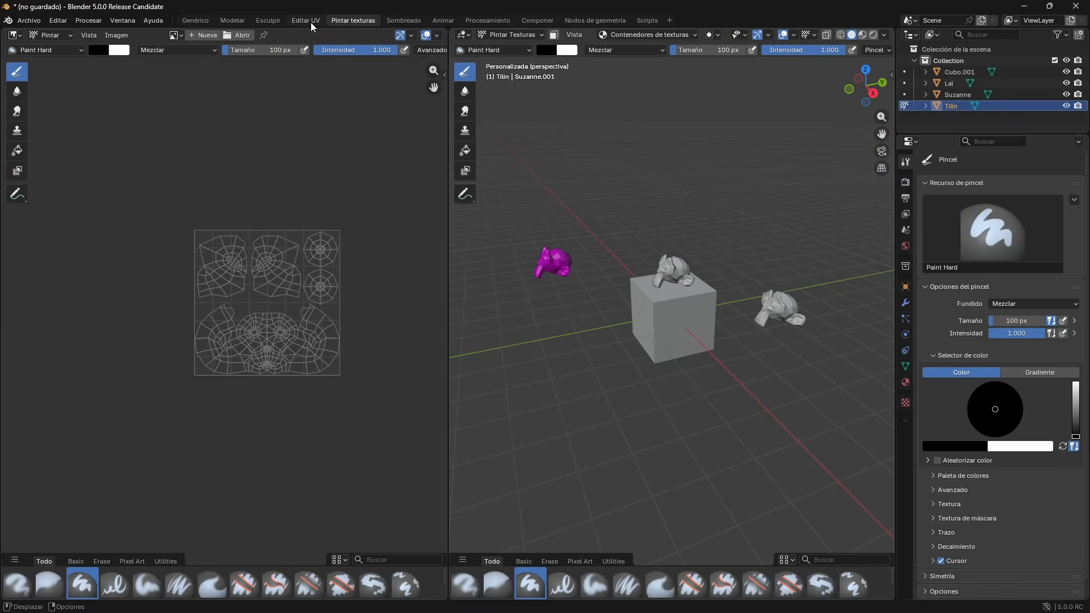
click(306, 20)
click(268, 21)
click(195, 20)
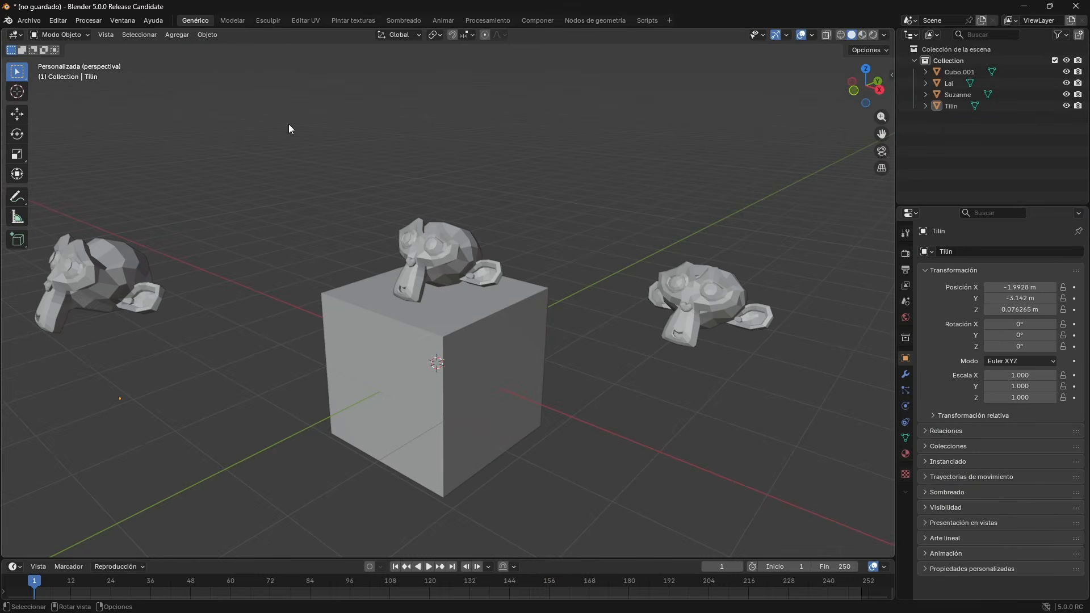
click(276, 23)
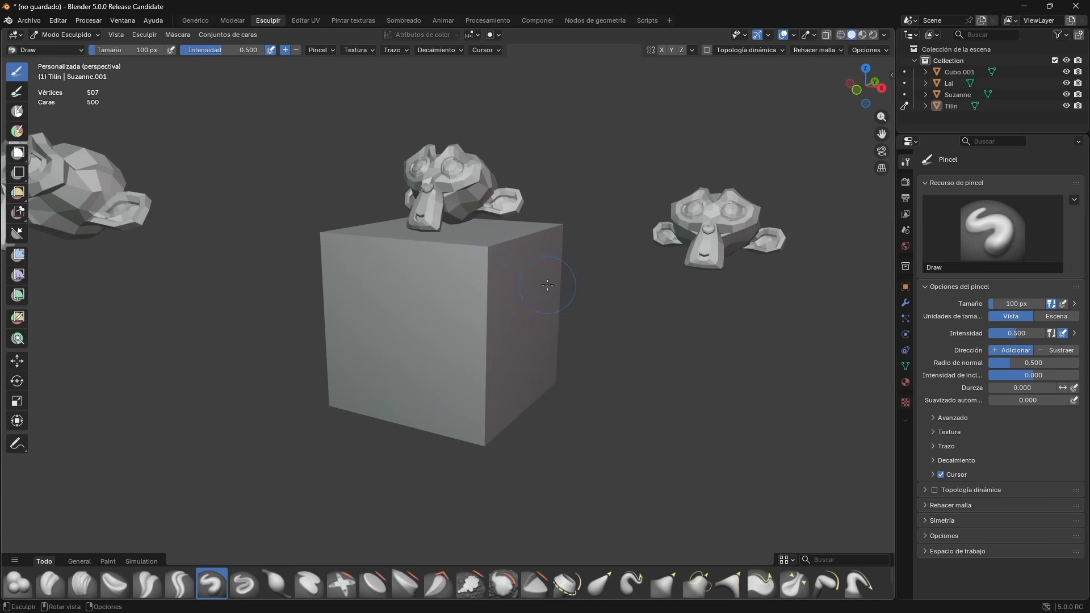
click(208, 23)
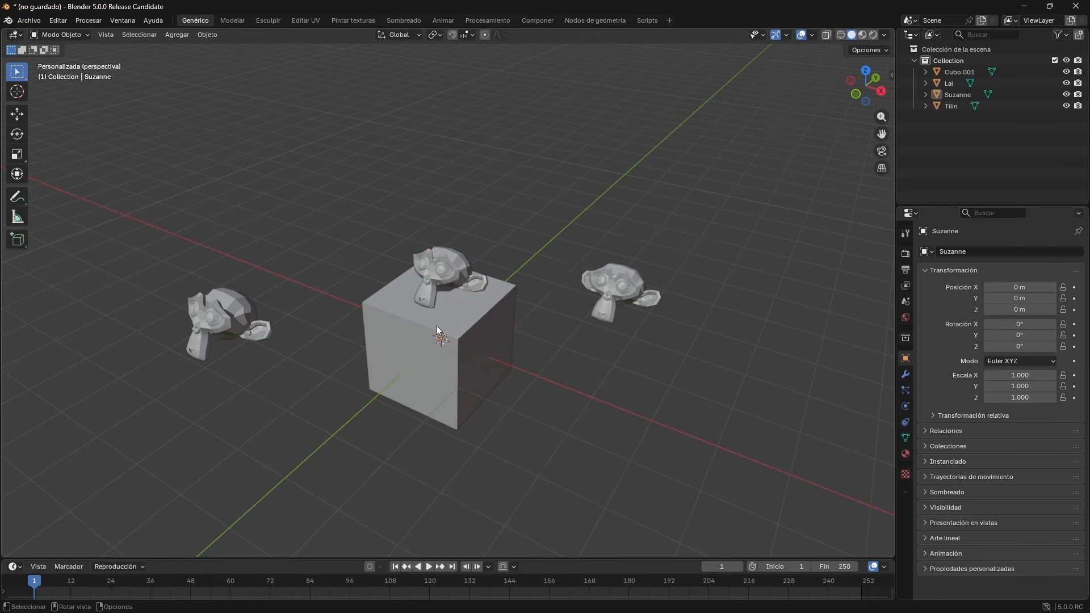
Step: Open the monkey head on the cube in the Modelar workspace and try the edge and face selection modes before returning to vertex mode
click(444, 283)
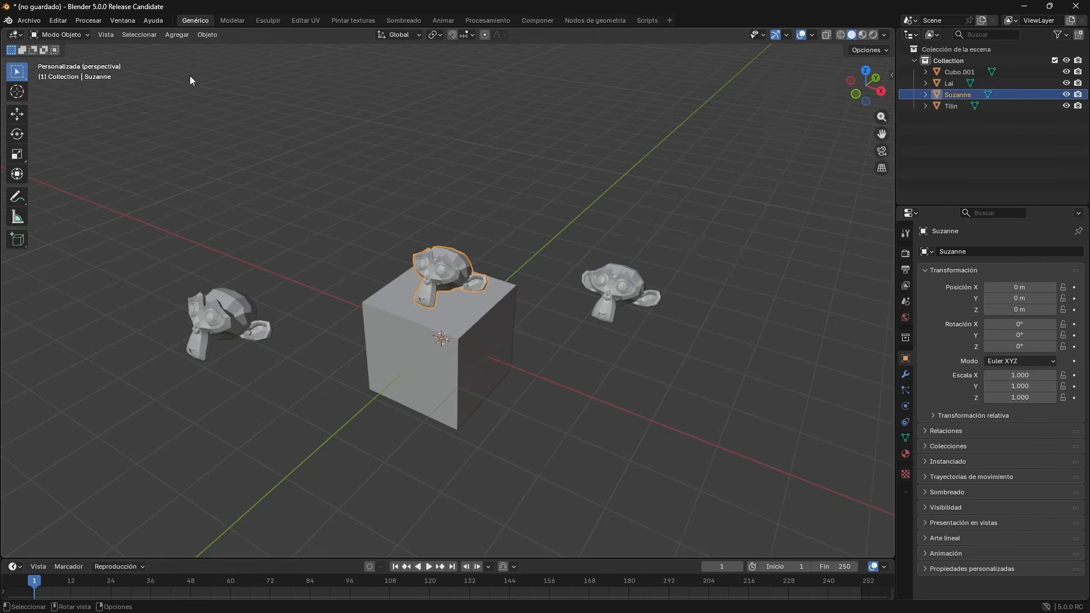
click(237, 22)
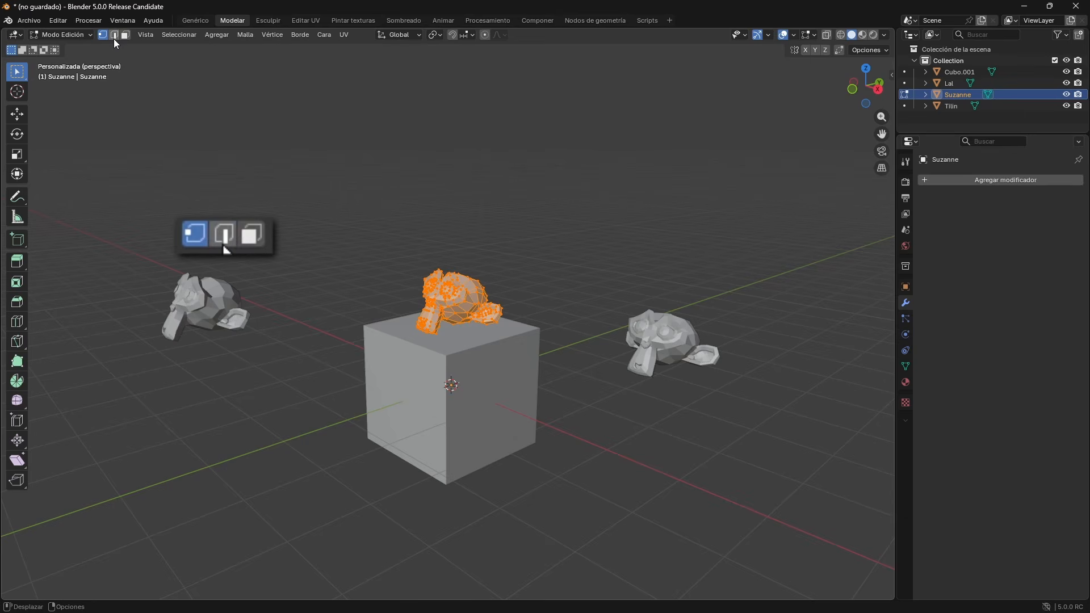
click(114, 37)
click(125, 36)
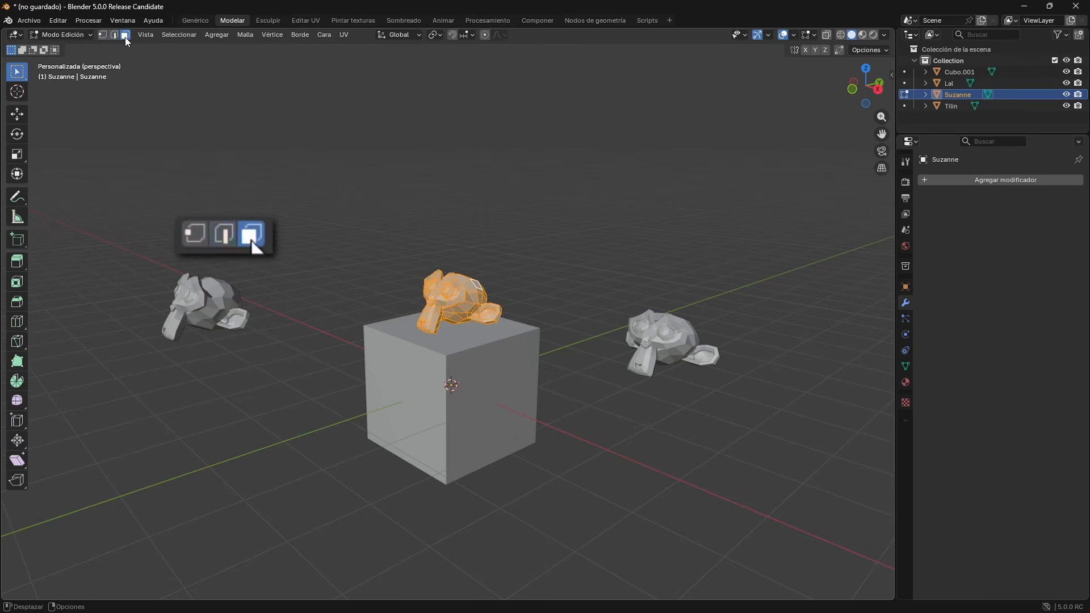
click(116, 37)
click(104, 35)
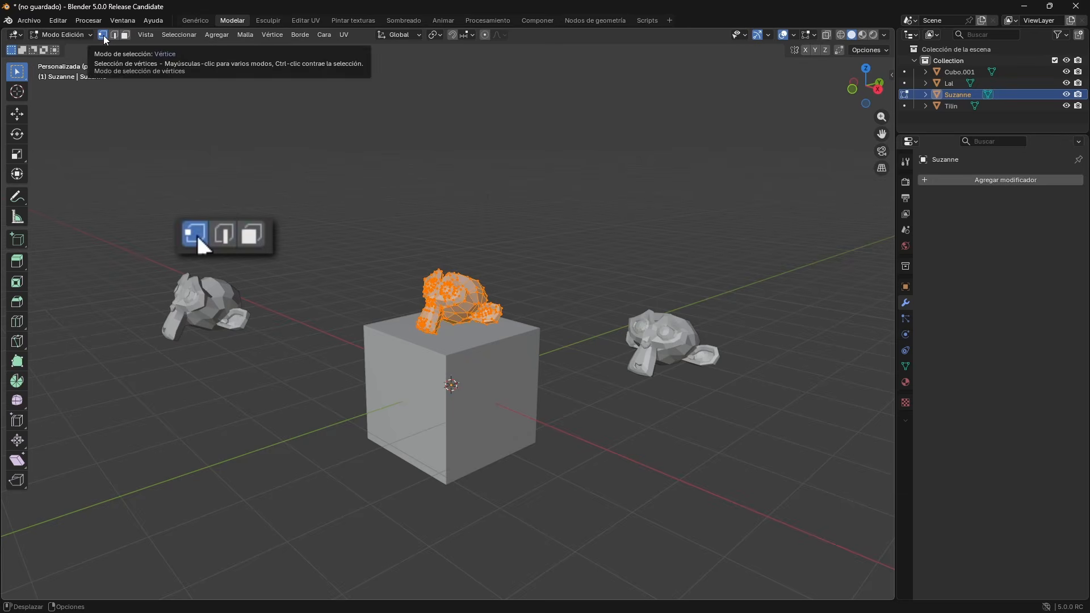
Step: Box-select groups of vertices on the monkey head, ending with those along its lower edge beside the ear
scroll(511, 315, up, 5)
drag(336, 261, 437, 398)
drag(459, 298, 519, 343)
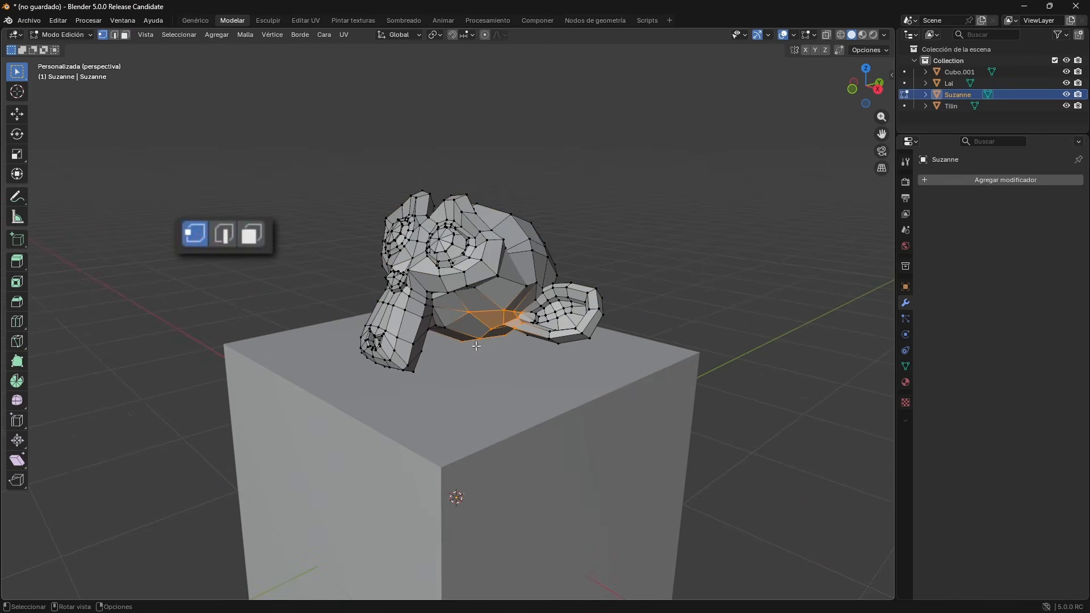
Step: Switch to edge selection and box-select groups of edges on the monkey head, ending with those on the ear
click(114, 35)
drag(395, 227, 489, 296)
drag(485, 238, 566, 321)
drag(549, 259, 603, 317)
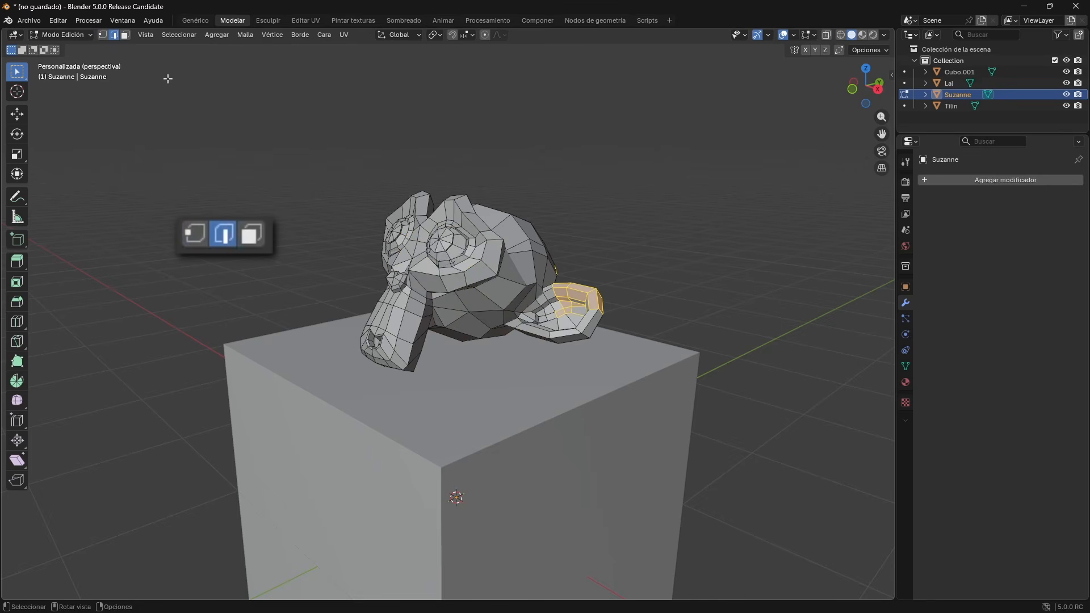
Step: Switch to face selection and box-select groups of faces on the monkey head, ending with those on its side
click(125, 35)
drag(400, 196, 511, 300)
drag(485, 236, 513, 327)
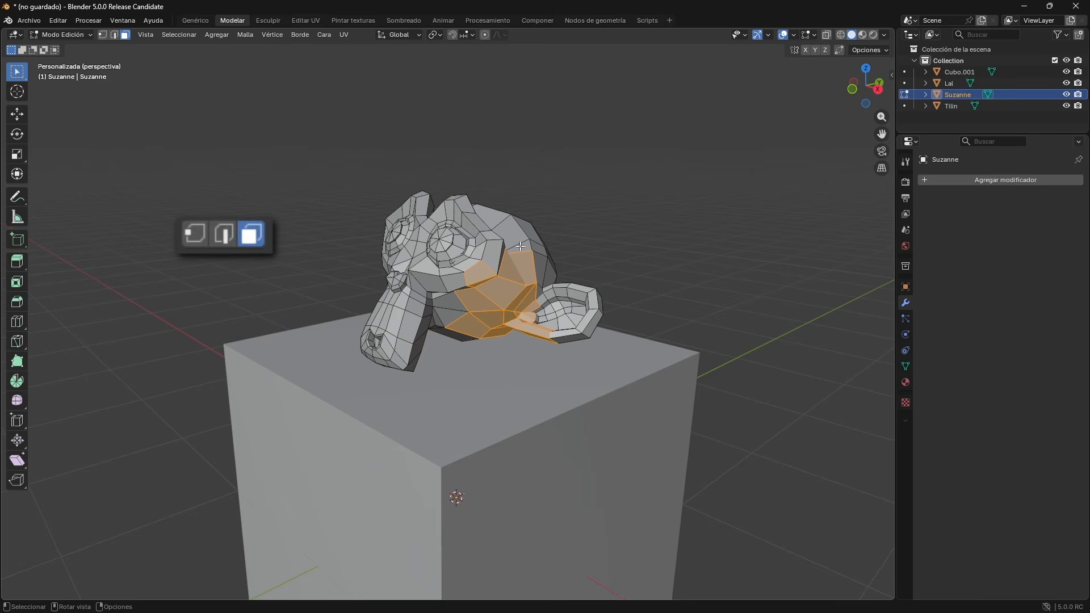
Step: Move a single face on the back of the monkey head up and outward
click(528, 229)
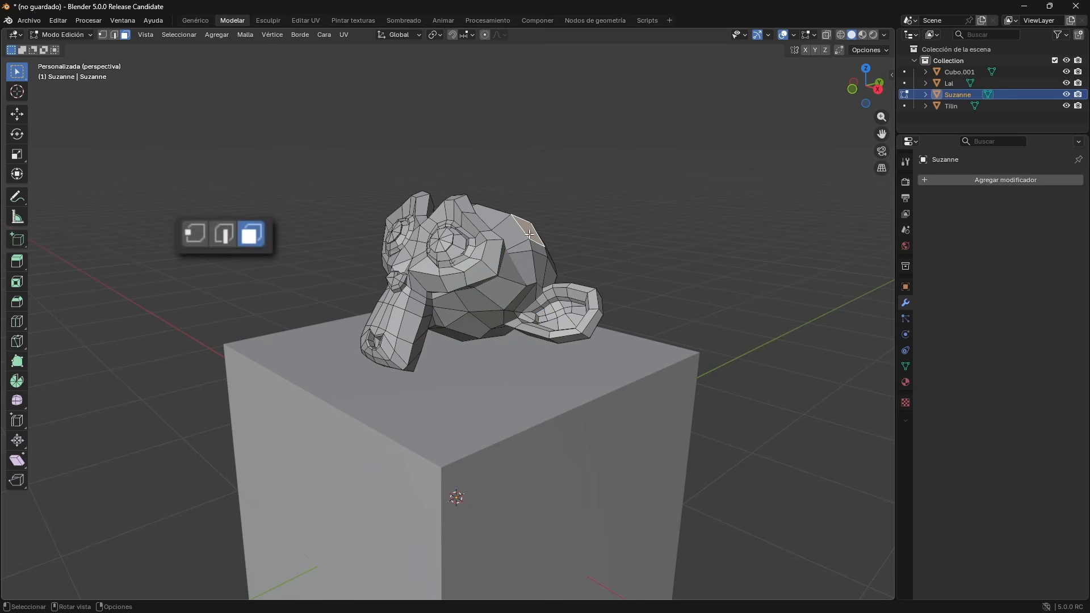
key(g)
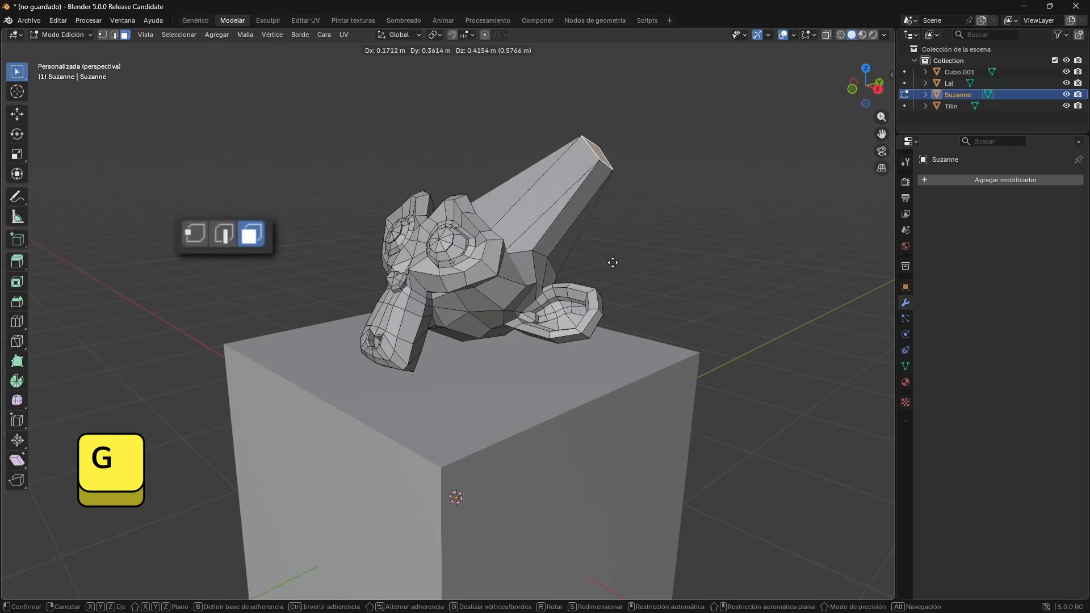
click(588, 267)
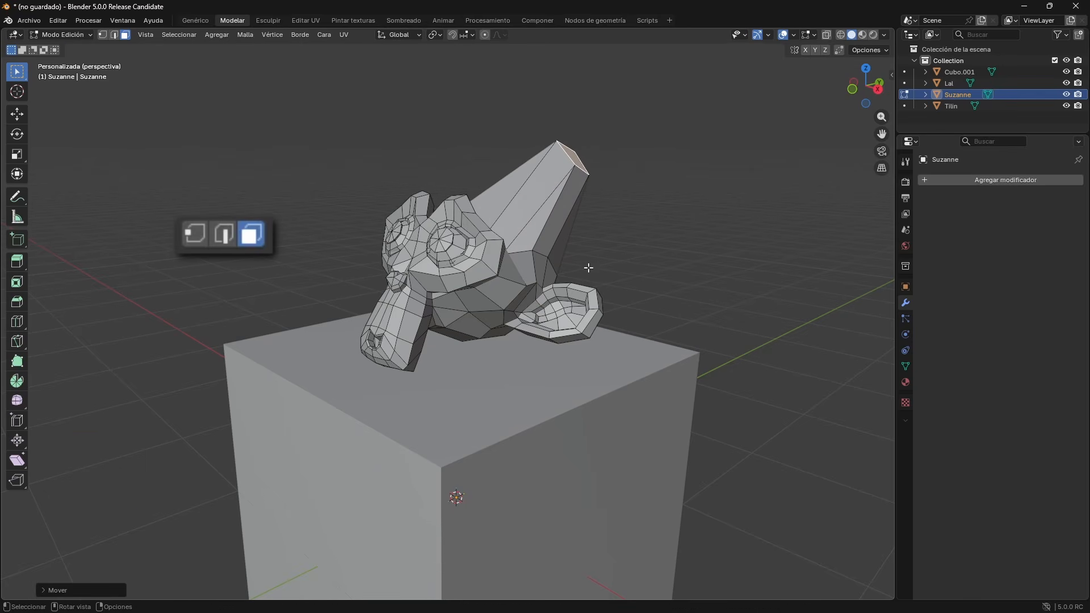
Step: Switch to vertex selection and pull the ear's upper vertex upward and its lower corner vertices outward
click(106, 37)
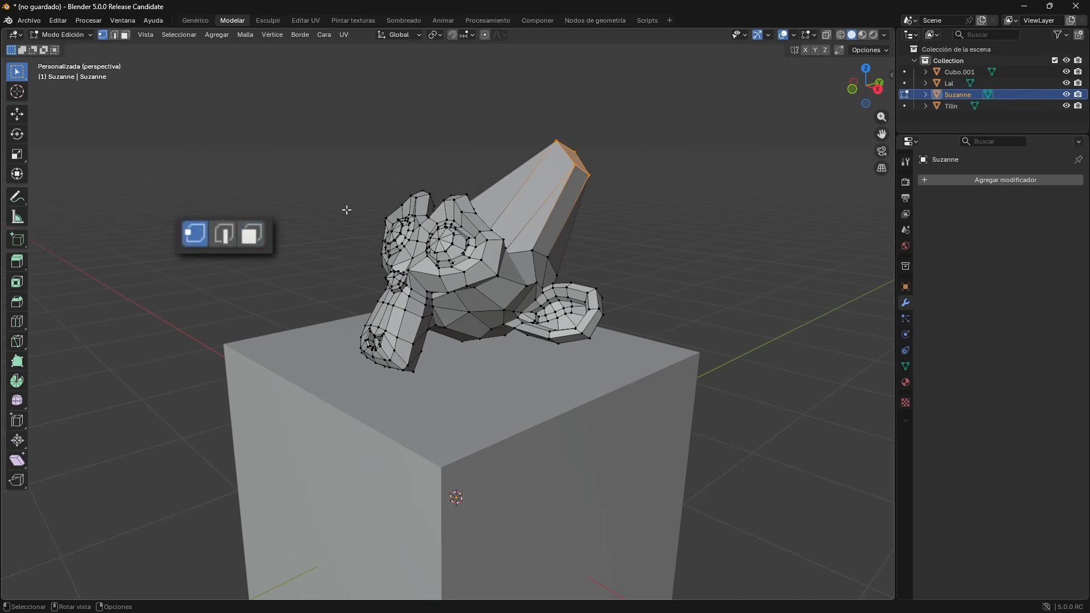
click(597, 291)
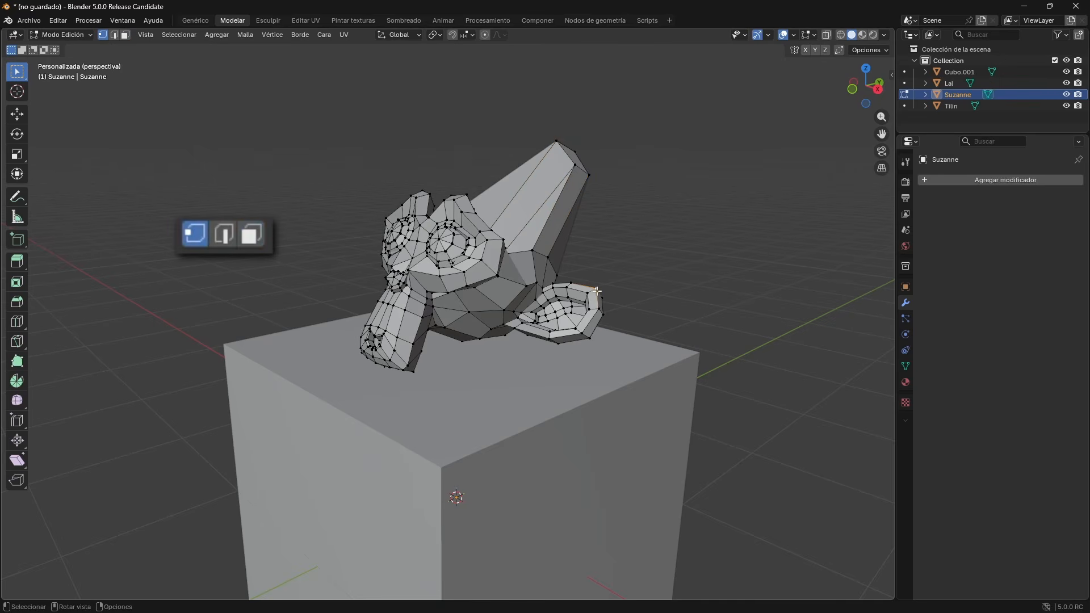
key(g)
click(646, 436)
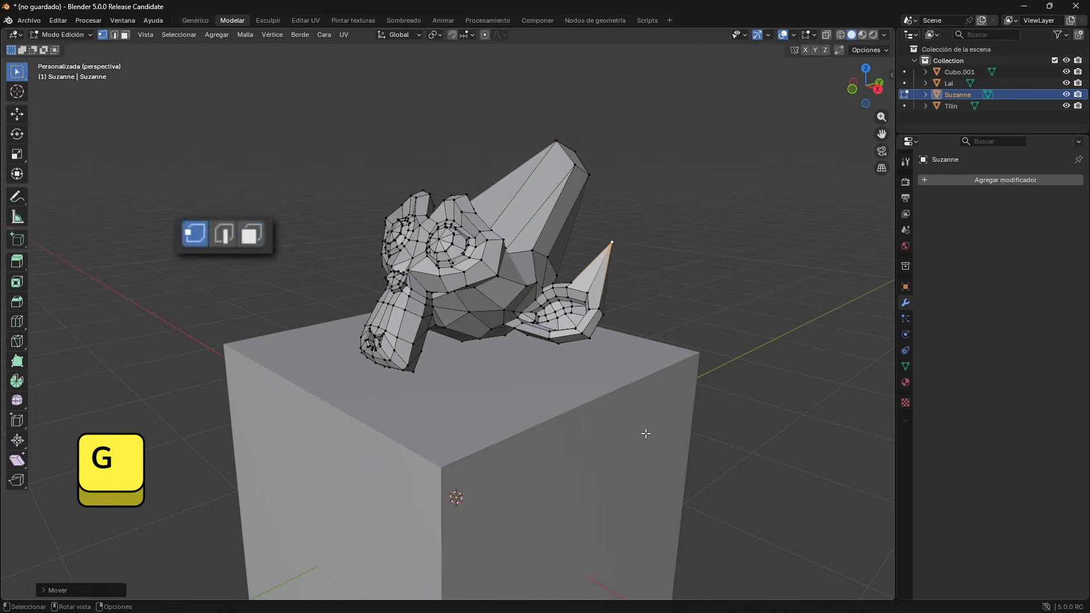
drag(562, 323, 599, 372)
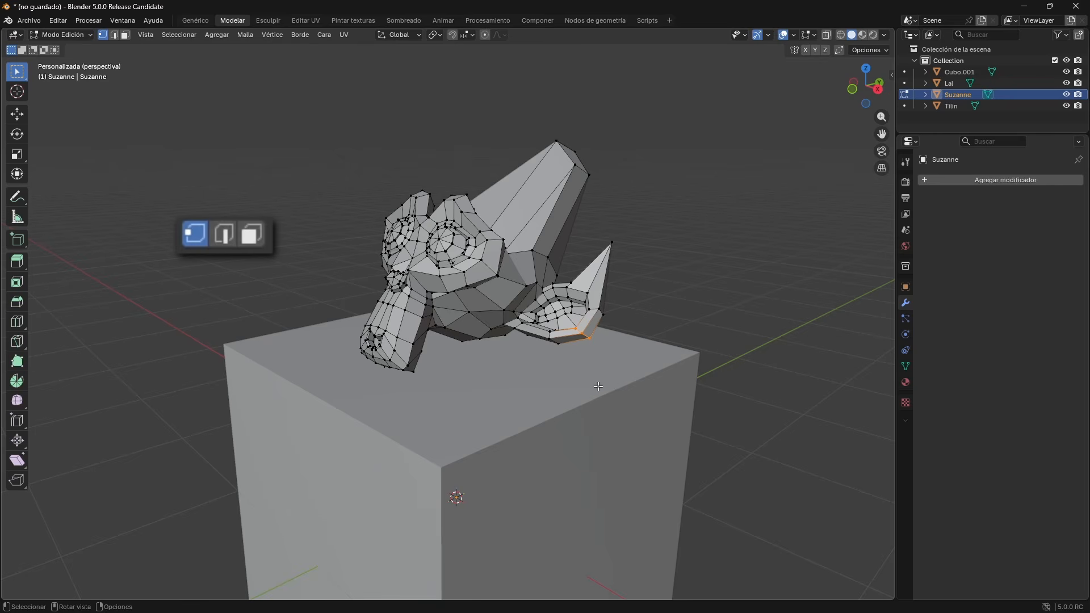
key(g)
click(624, 404)
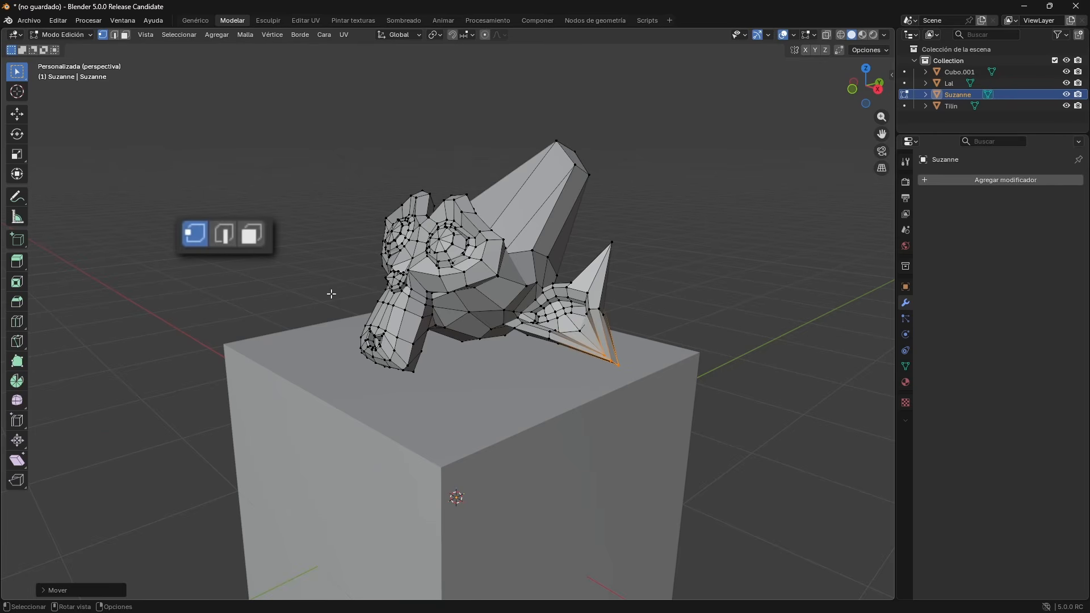
Step: Box-select the snout's vertices and try rotating them
drag(332, 294, 441, 448)
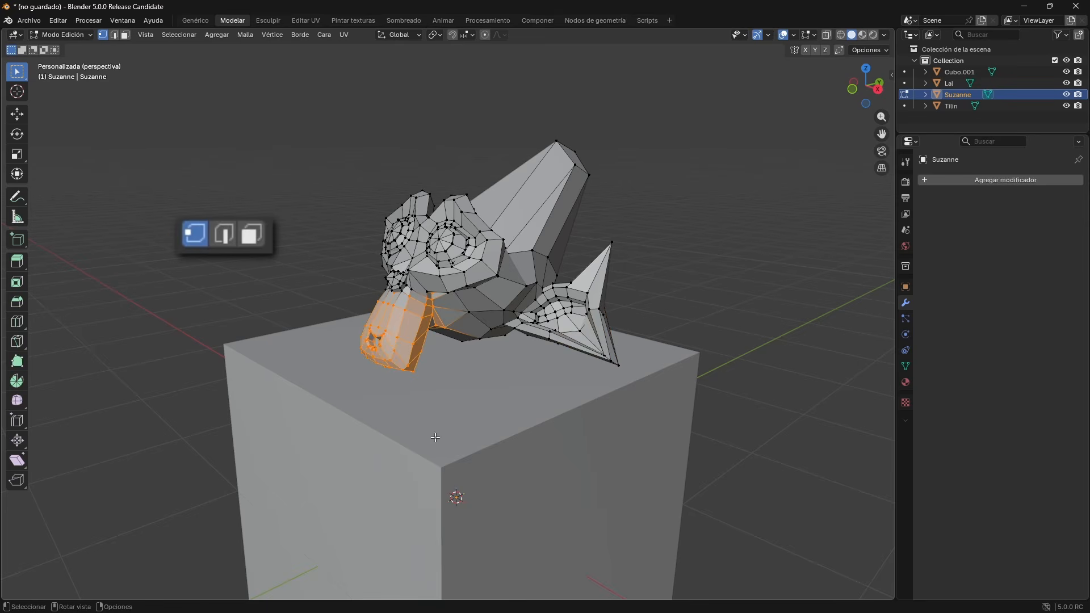
key(r)
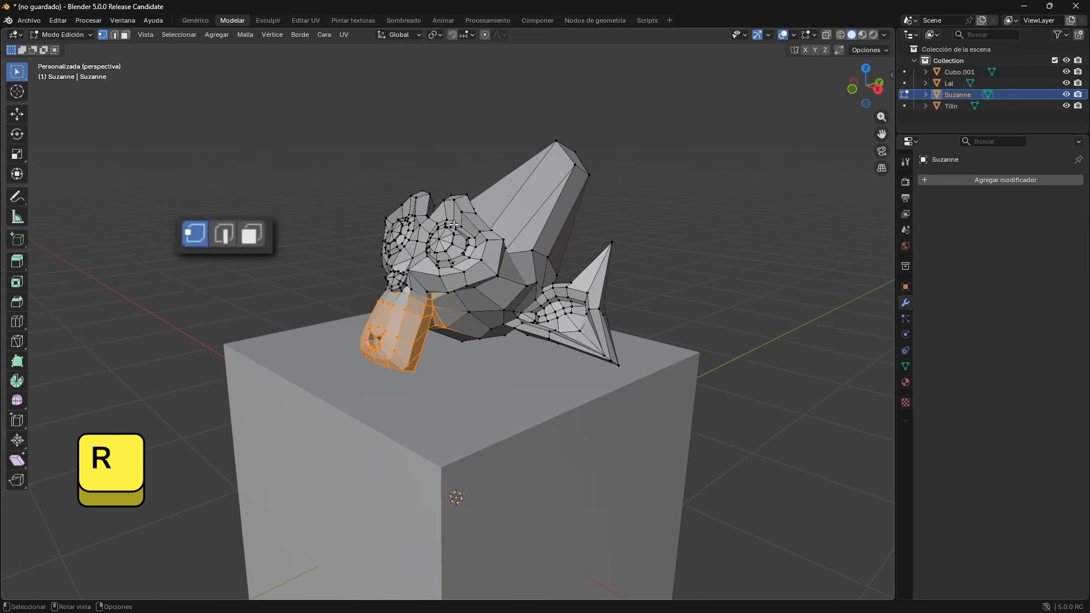
key(r)
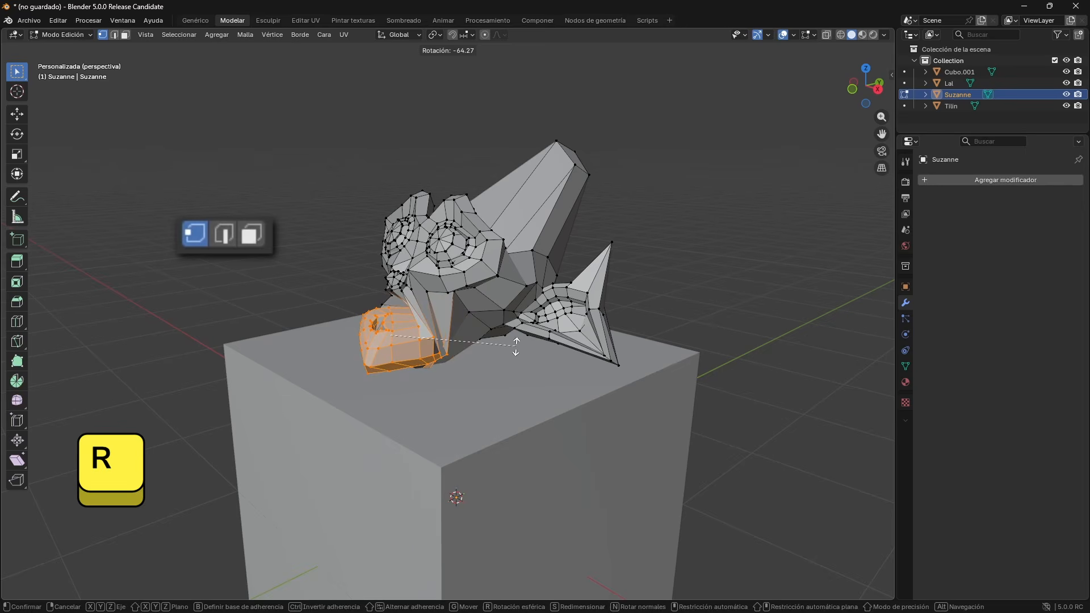
key(Escape)
Step: Box-select the vertices around the far eye and try moving them along the Y, Z and X axes
drag(336, 157, 422, 261)
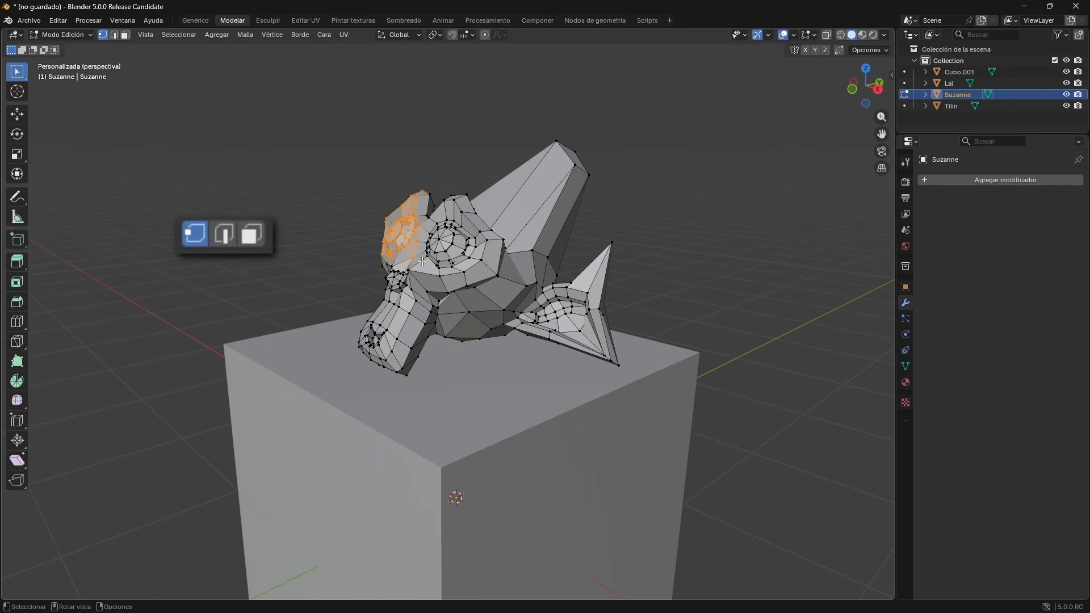
key(g)
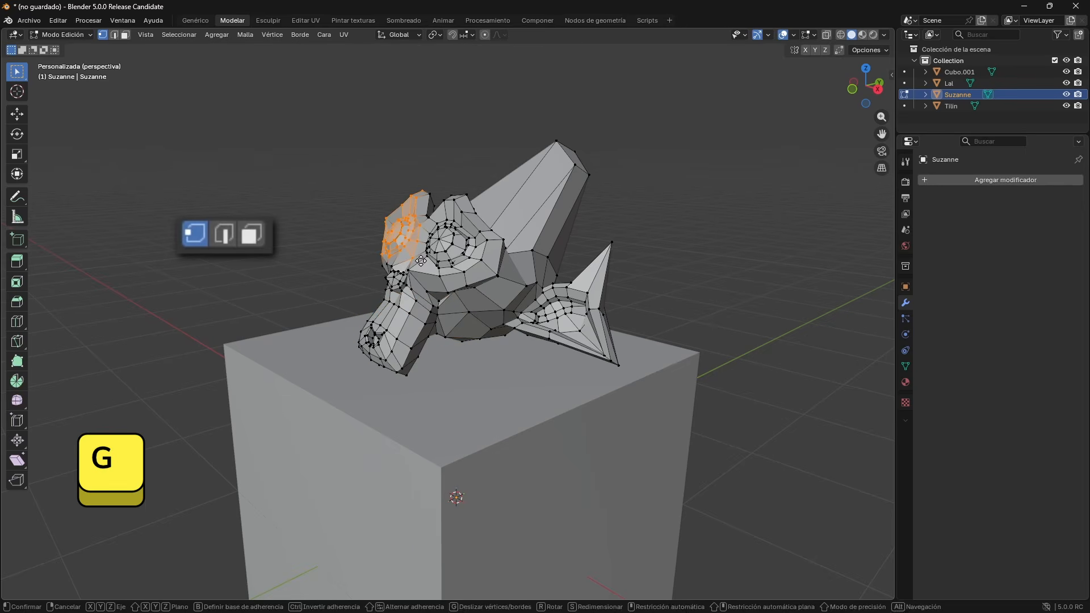
key(y)
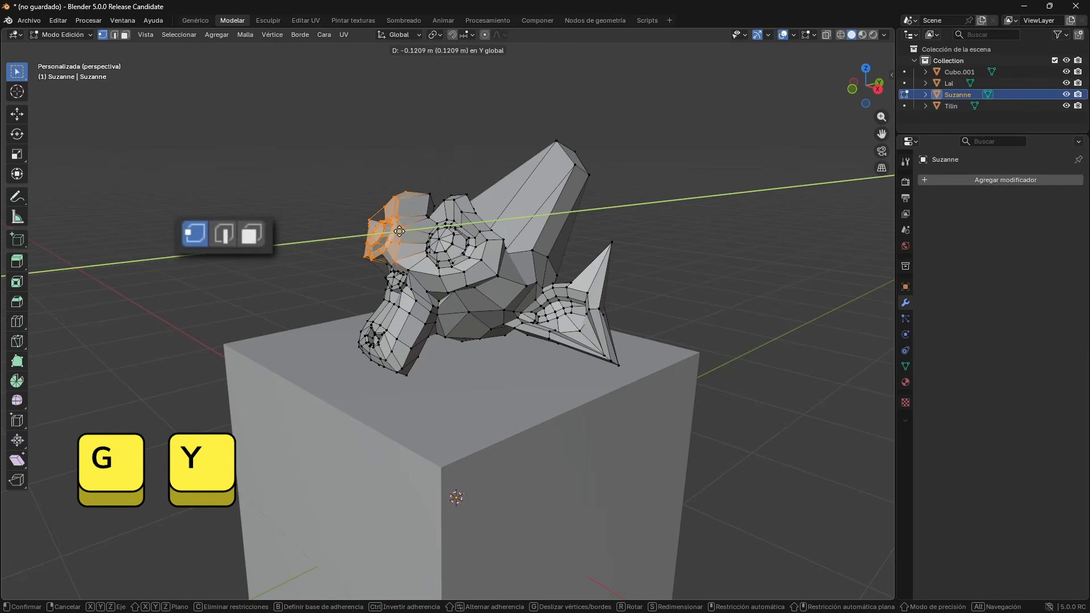
key(z)
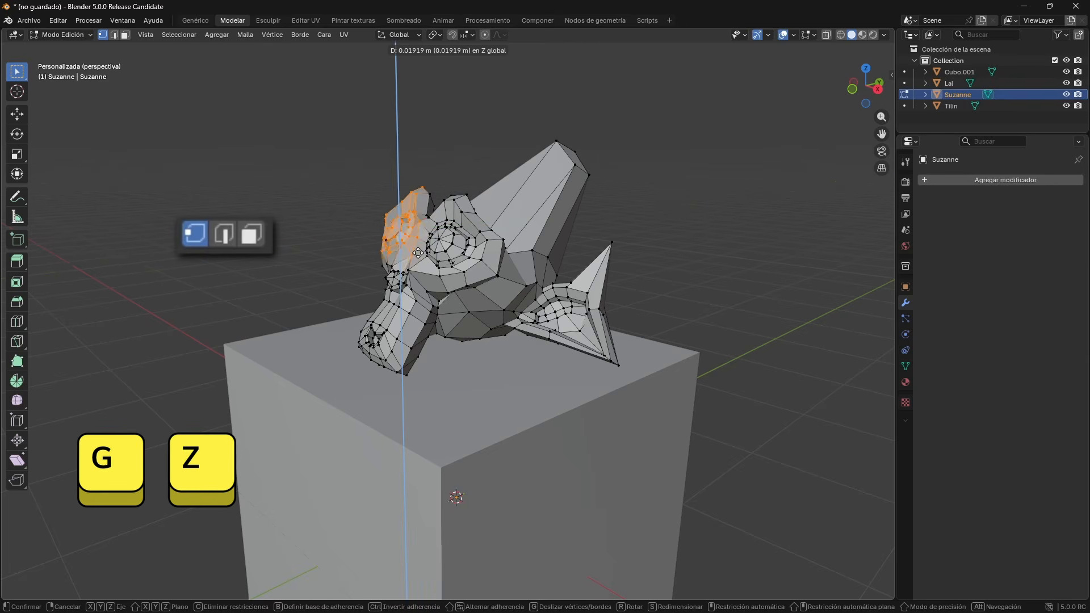
key(x)
right_click(401, 335)
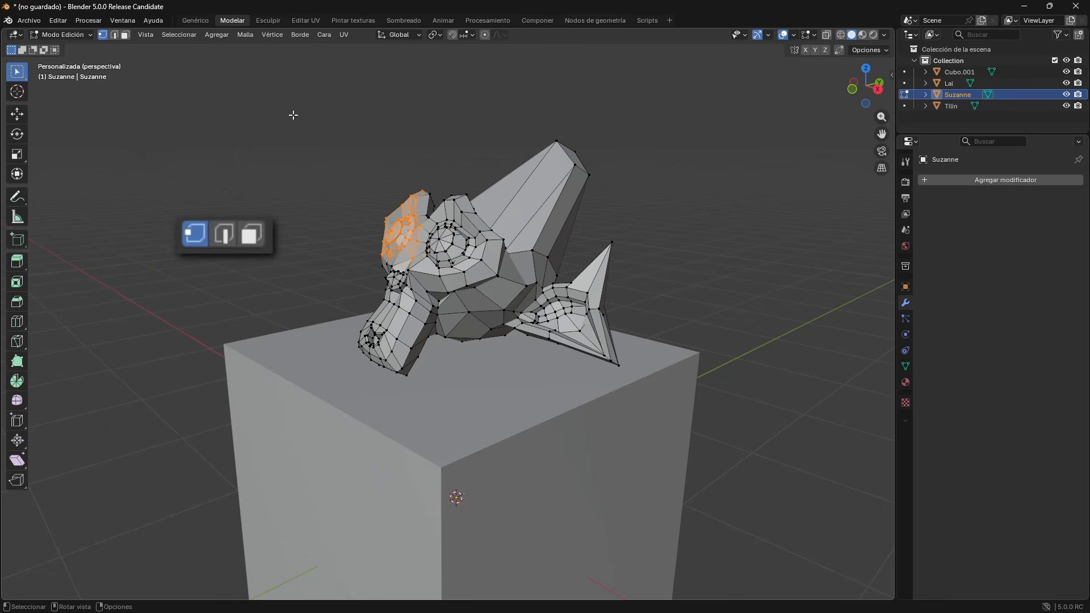
Step: Box-select the visible vertices of the whole monkey head and try rotating them about the X, Y and Z axes
drag(298, 118, 711, 493)
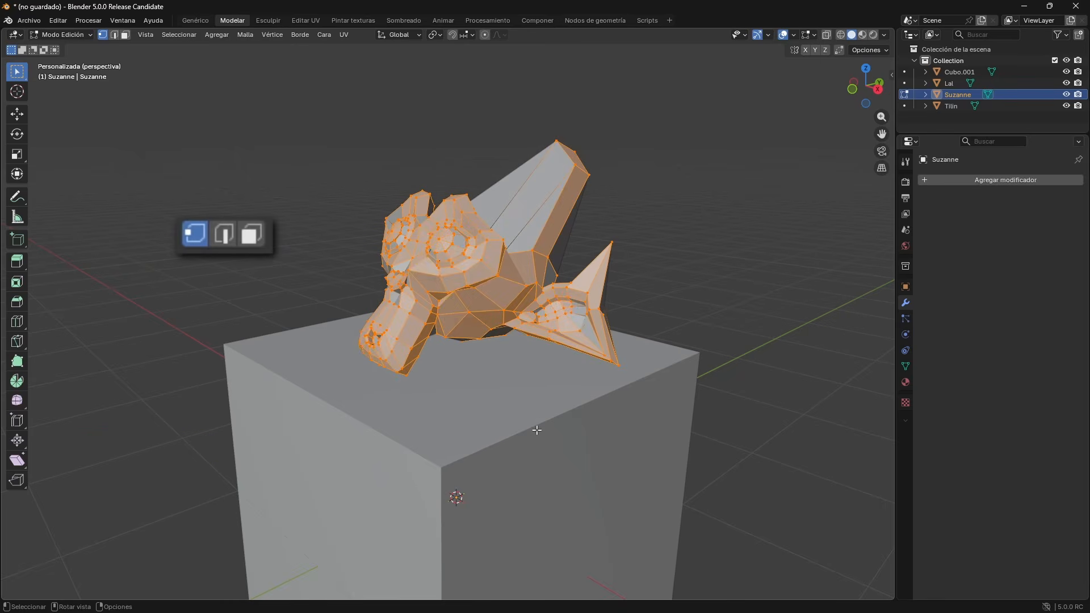
key(r)
key(x)
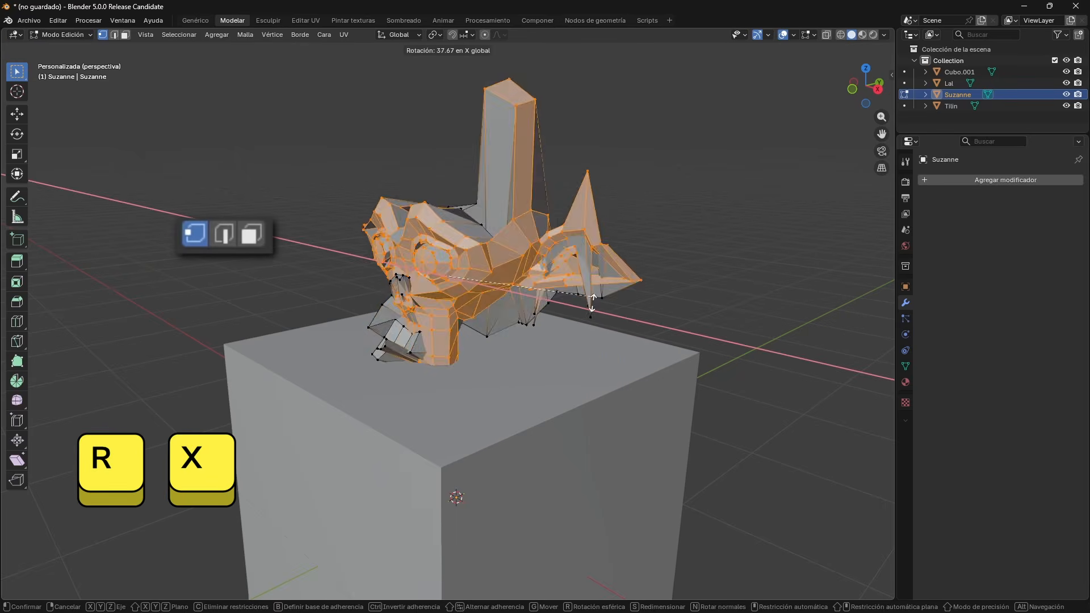
key(y)
key(z)
click(559, 361)
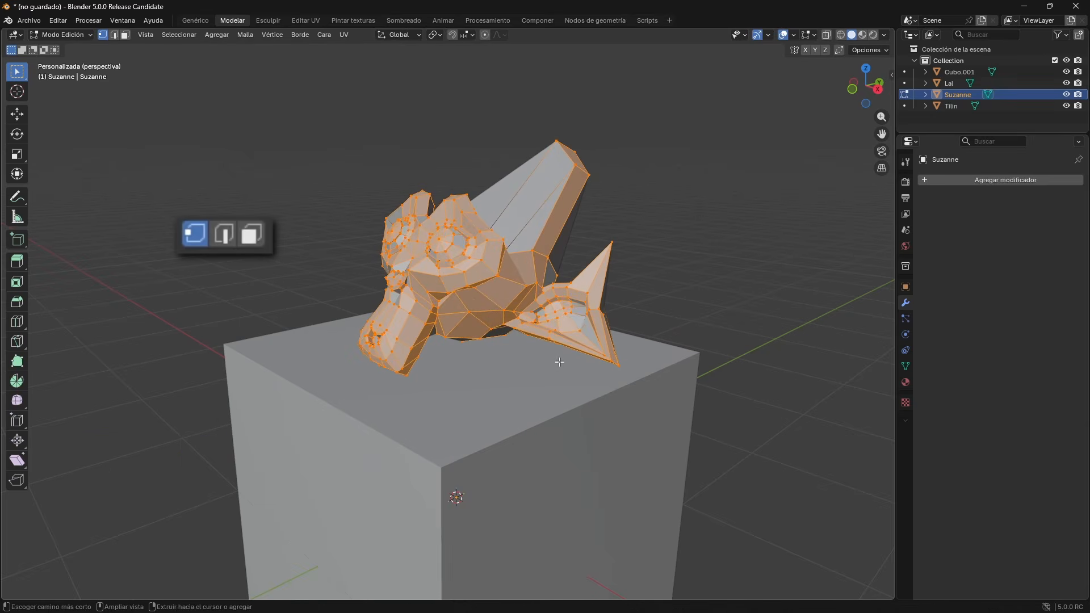
Step: Undo the trial vertex and face edits, back to the single face selected on the back of the monkey head
key(ctrl+z)
key(ctrl+z)
key(ctrl+z)
key(ctrl+z)
key(ctrl+z)
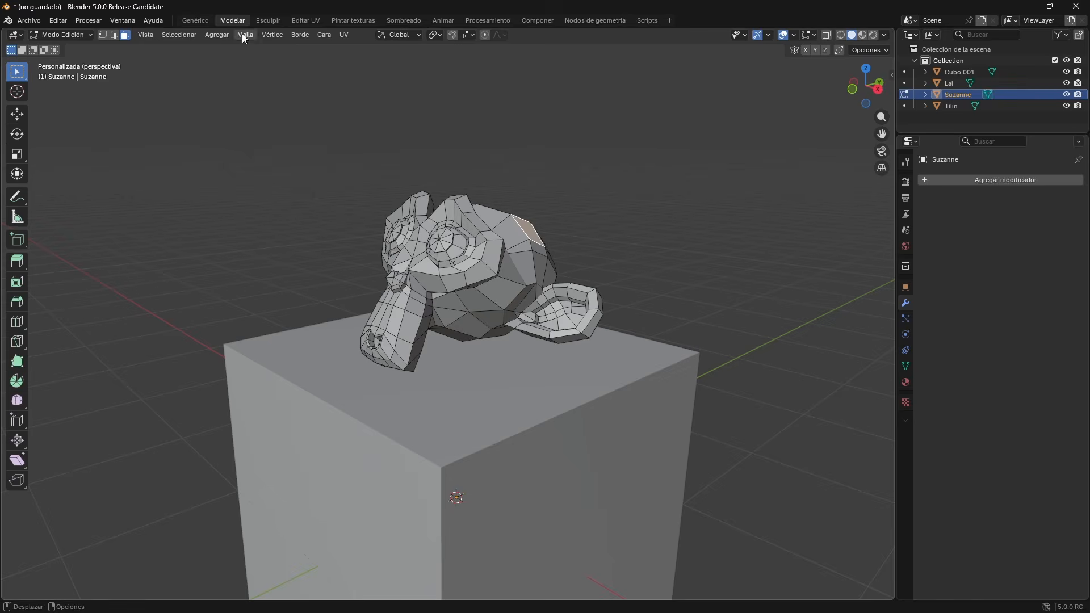
Step: Look through the Esculpir, Editar UV, Pintar texturas and Genérico workspaces and return to Modelar to compare their tools
click(262, 20)
click(310, 19)
click(363, 20)
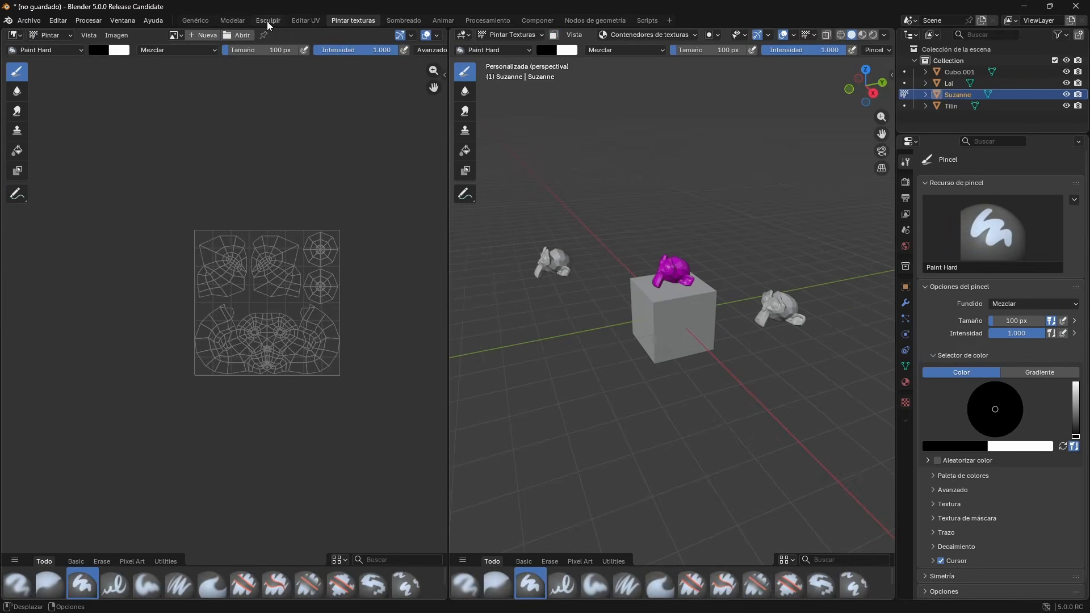
click(233, 21)
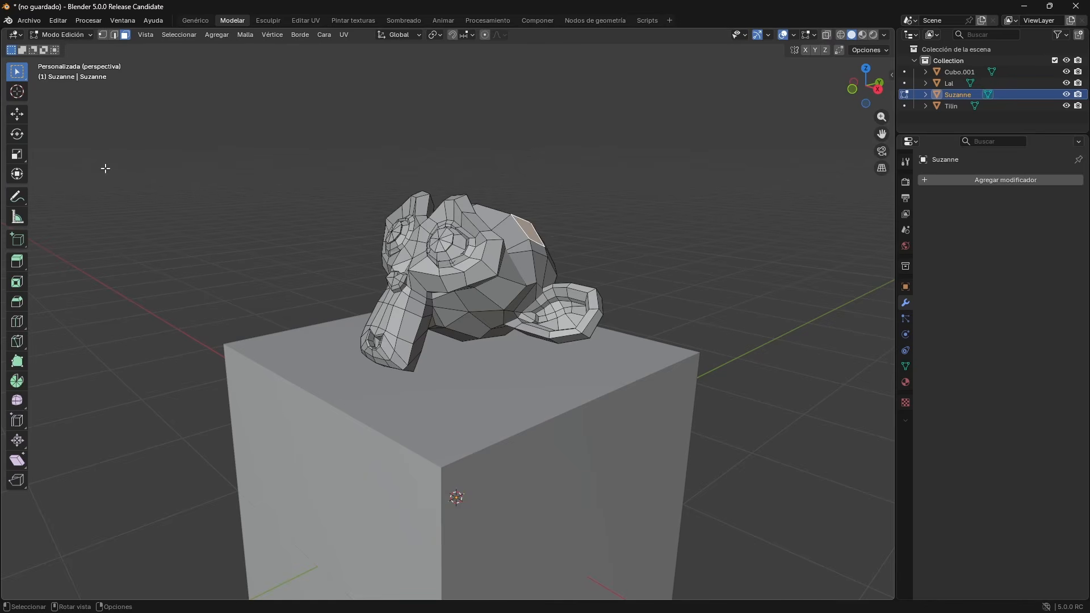
click(193, 21)
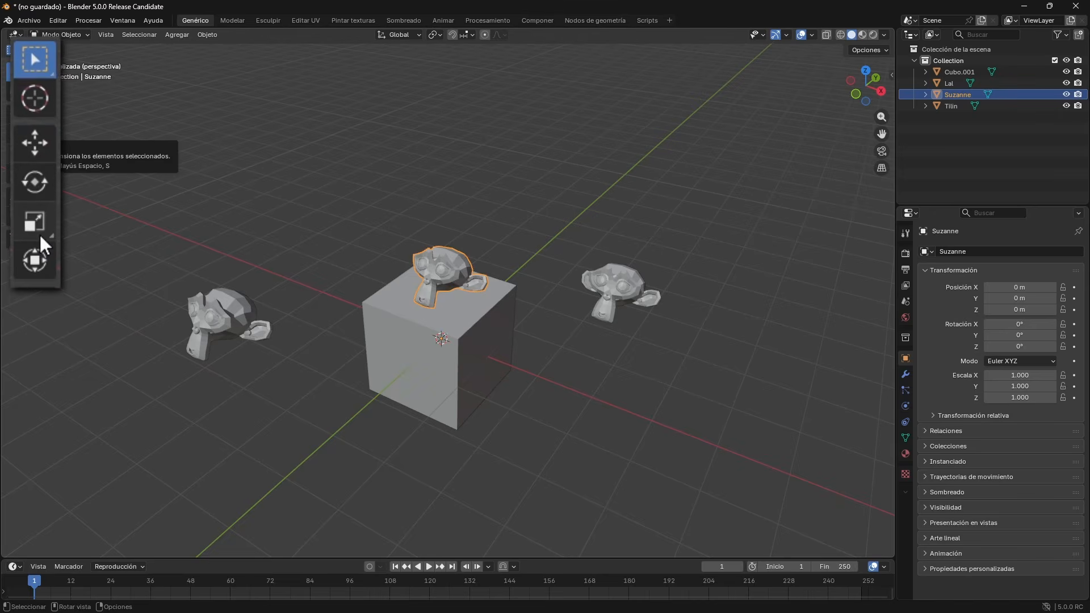
click(233, 22)
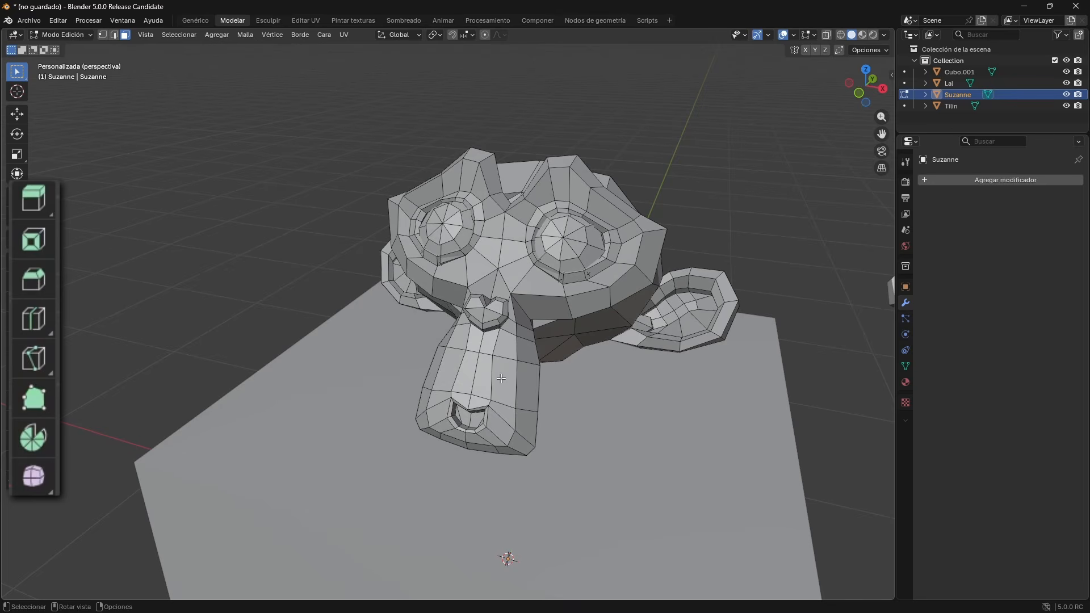
Step: Extrude one face on top of the monkey's snout outward in successive segments to form a long straight arm
click(39, 203)
mouse_move(480, 425)
middle_down()
mouse_move(559, 418)
mouse_move(488, 431)
middle_up()
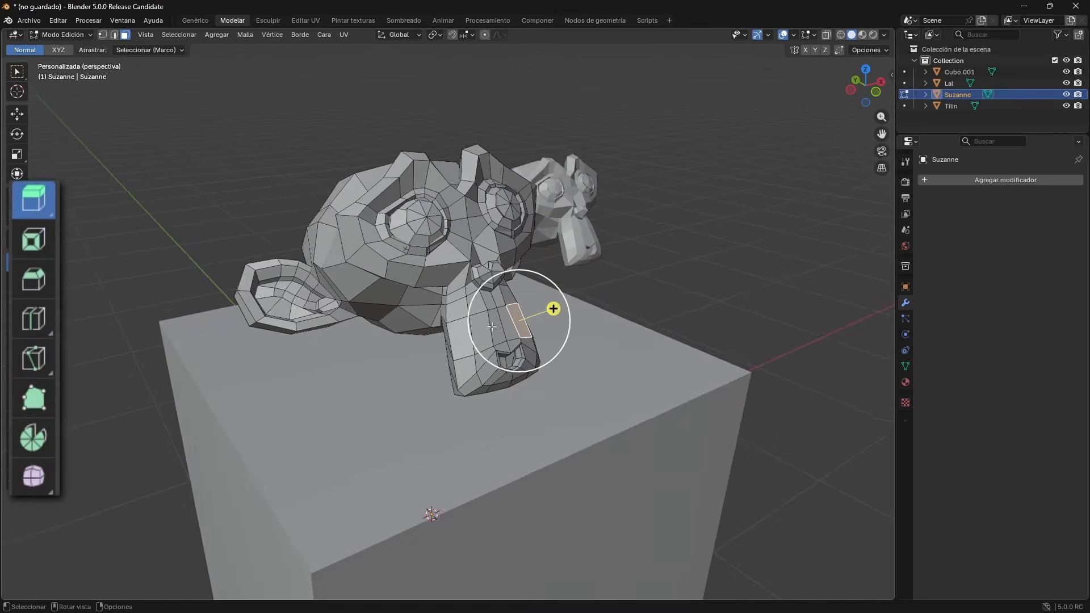
scroll(499, 375, up, 2)
shift+middle_drag(508, 367, 549, 325)
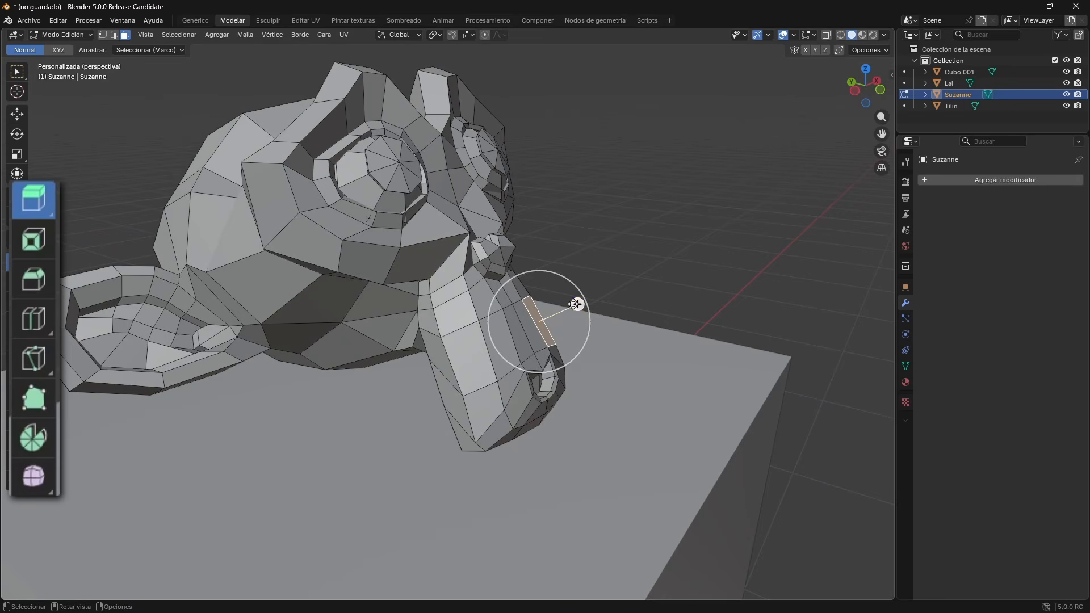
drag(576, 304, 644, 273)
middle_drag(538, 339, 501, 321)
drag(580, 232, 658, 178)
Step: Extrude the underside face at the arm's tip downward to form a bend
click(627, 243)
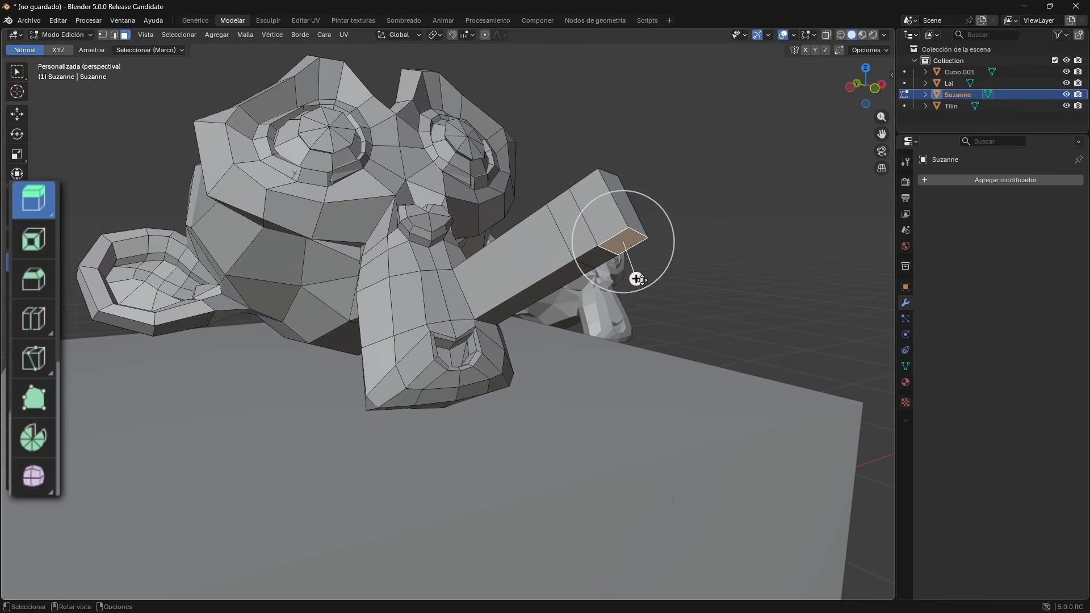
drag(641, 280, 658, 338)
middle_drag(597, 284, 583, 303)
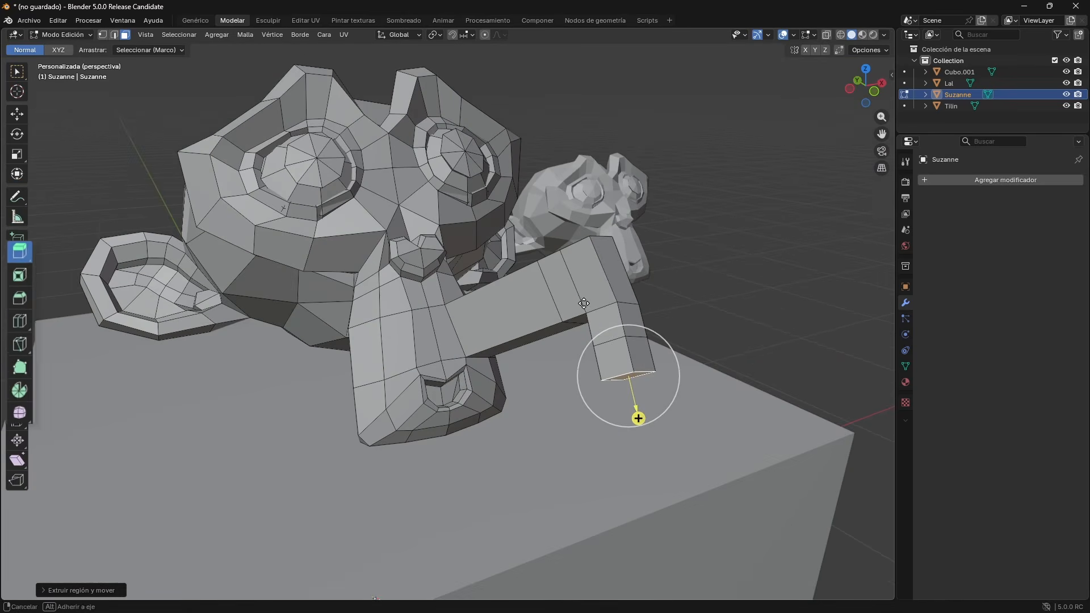
Step: Return to box selection in vertex mode and move the top vertices of the arm's bend up and outward
click(19, 74)
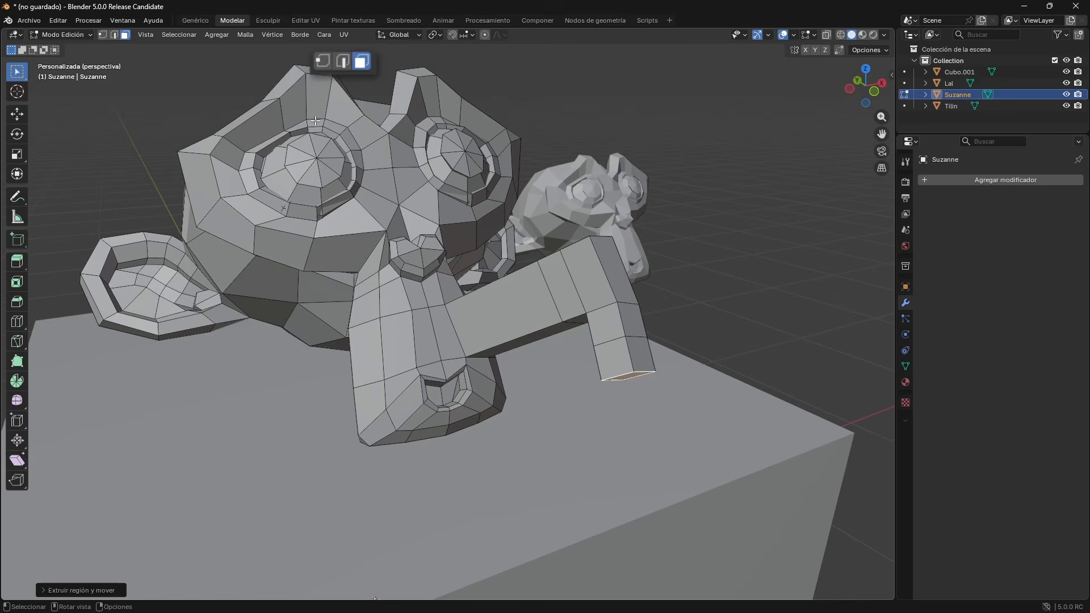
click(105, 36)
click(616, 274)
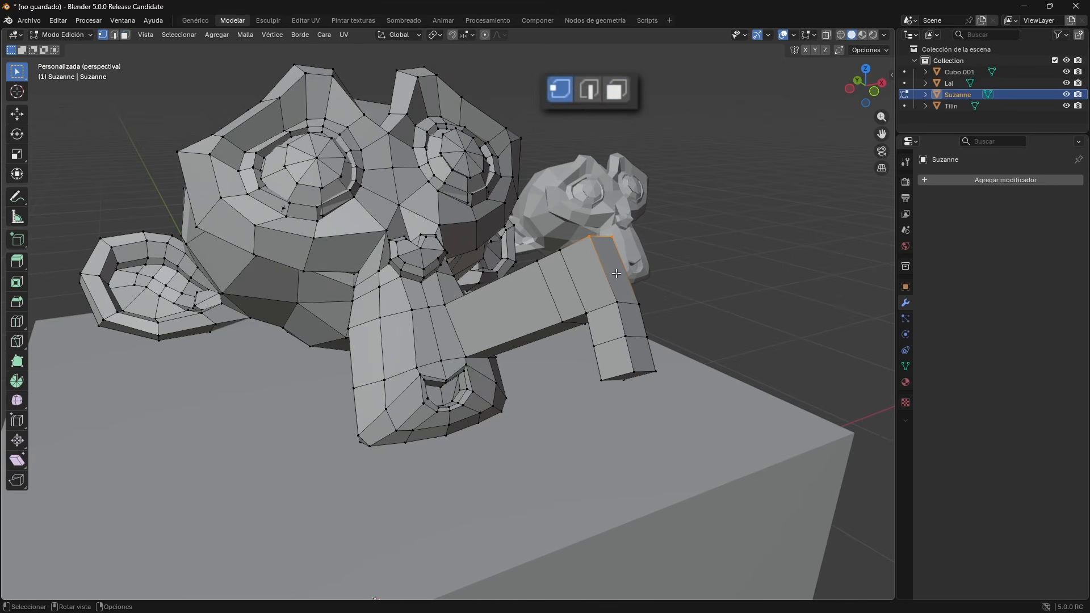
key(g)
click(659, 197)
Step: Move the vertices along the bend's outer edge and lower corner outward to shape a flared axe blade
drag(597, 276, 679, 400)
key(g)
click(700, 281)
key(g)
click(690, 350)
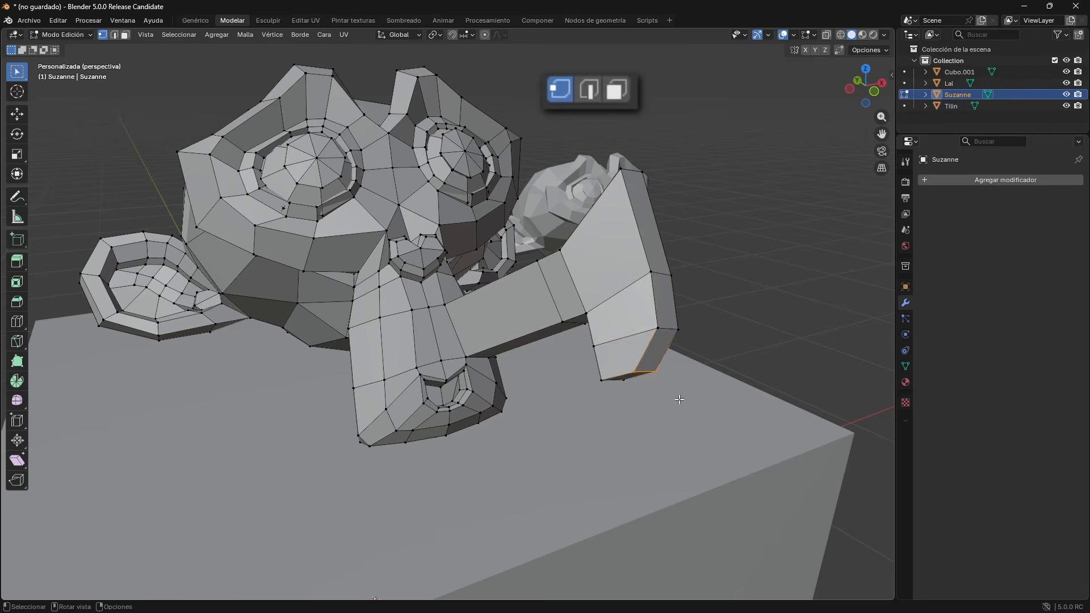
key(g)
click(701, 442)
middle_drag(595, 393, 652, 343)
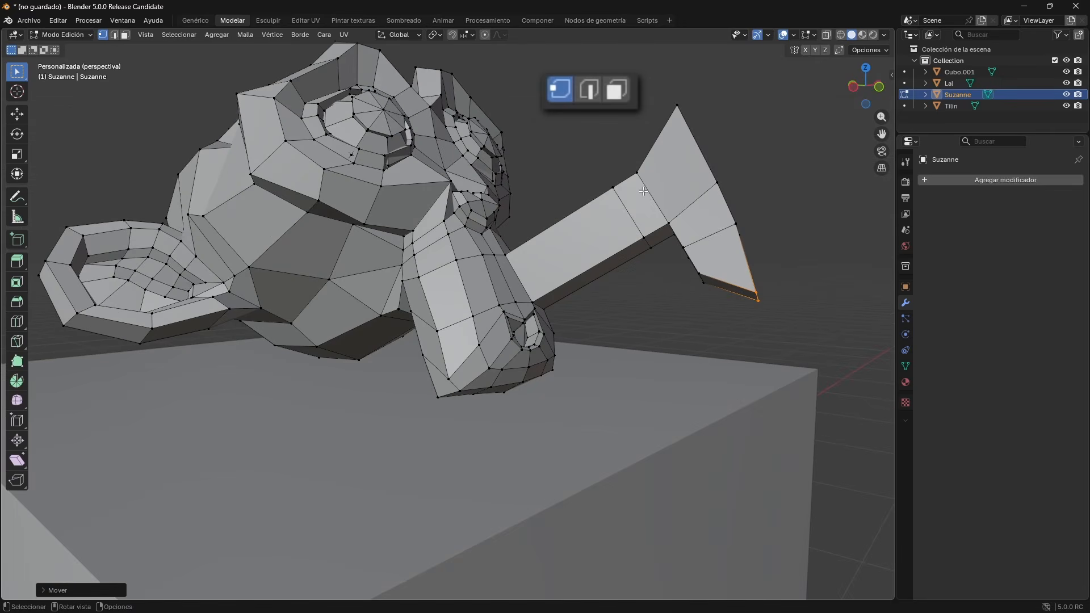
Step: Box-select the inner vertices where the blade meets the arm and move them downward
drag(688, 238, 701, 242)
key(g)
click(660, 255)
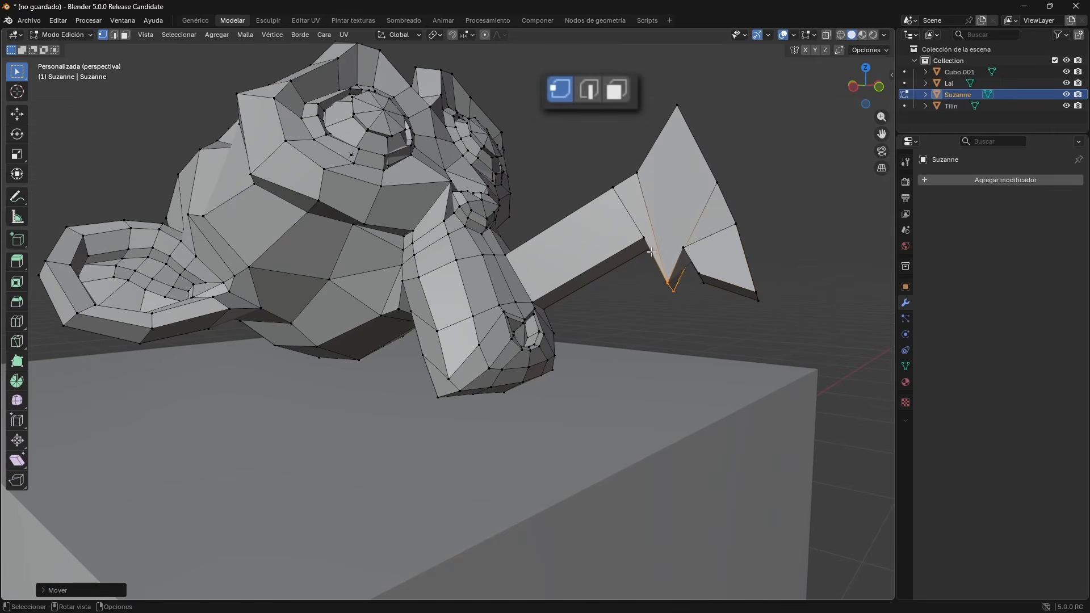
Step: View the arm from another angle, then visit the Genérico workspace and return to Modelar
middle_drag(660, 255, 448, 307)
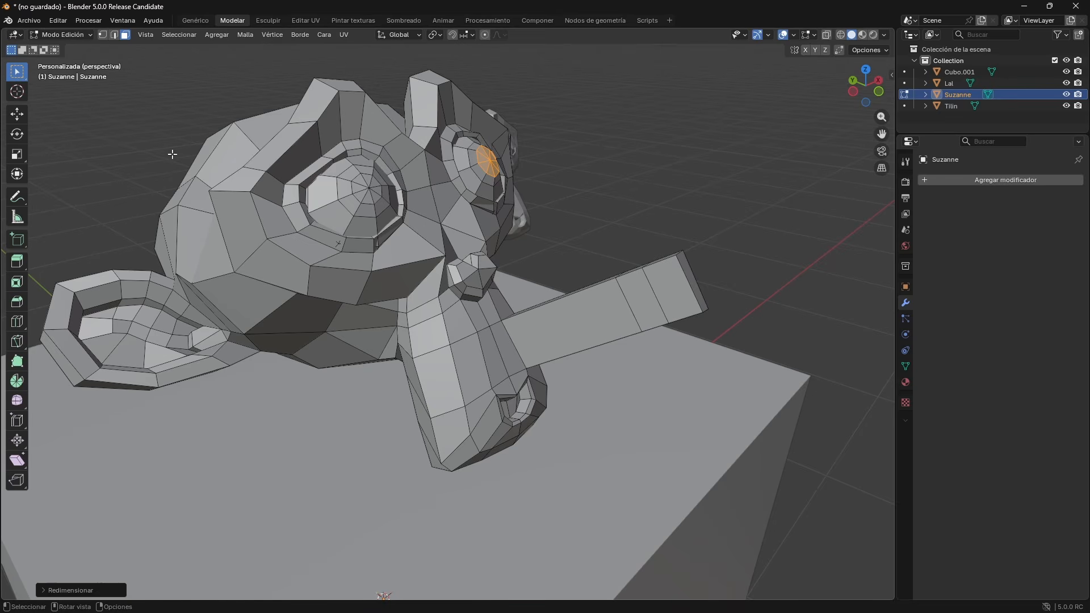
click(186, 21)
click(229, 20)
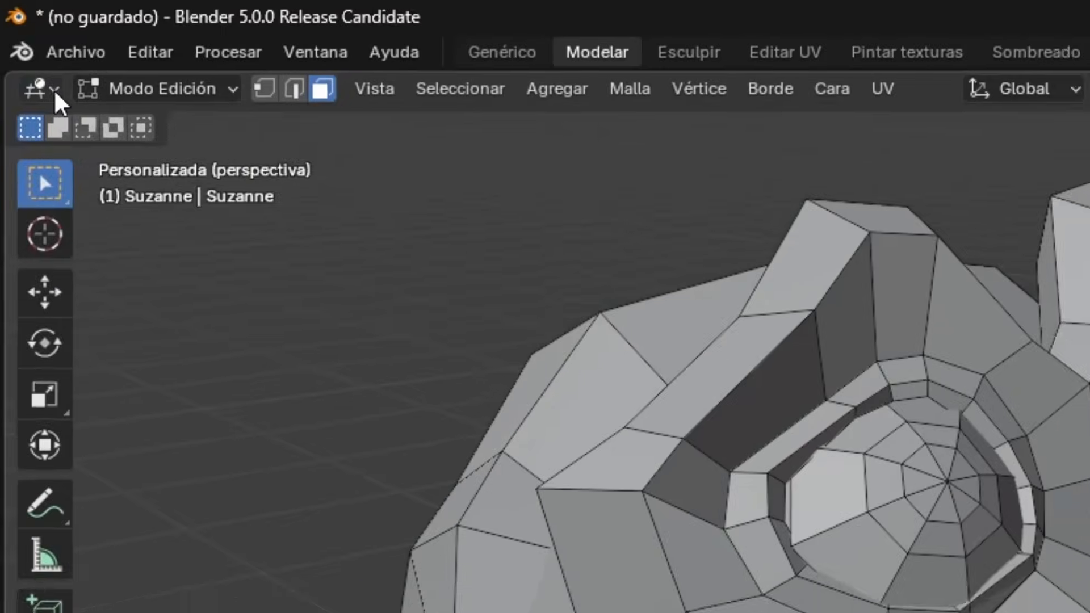
Step: Look through the available editor types and interaction modes of the 3D viewport while keeping the current ones
click(17, 35)
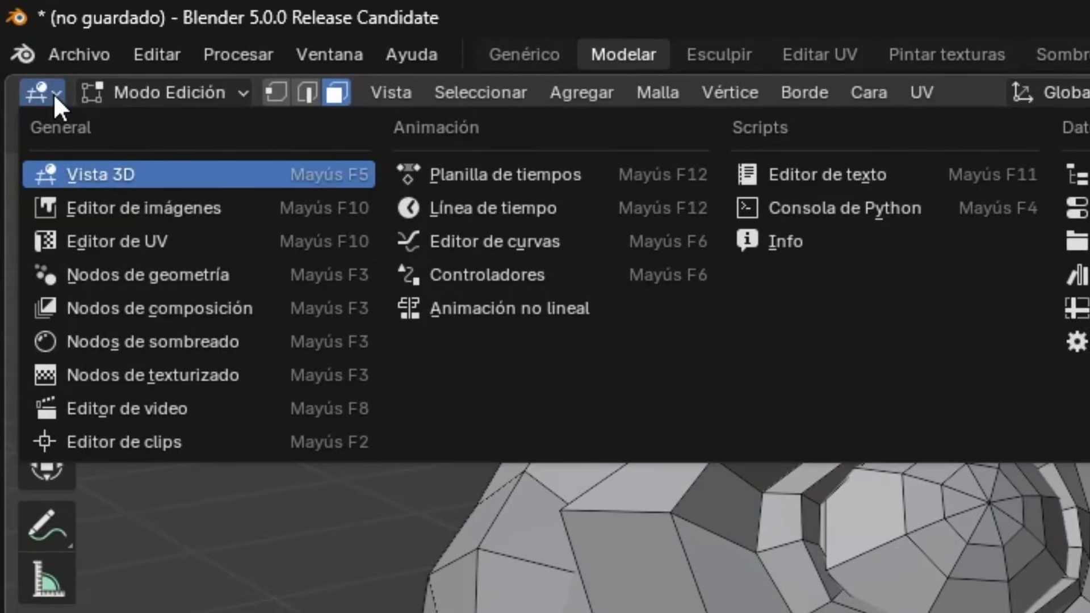
click(19, 35)
click(163, 99)
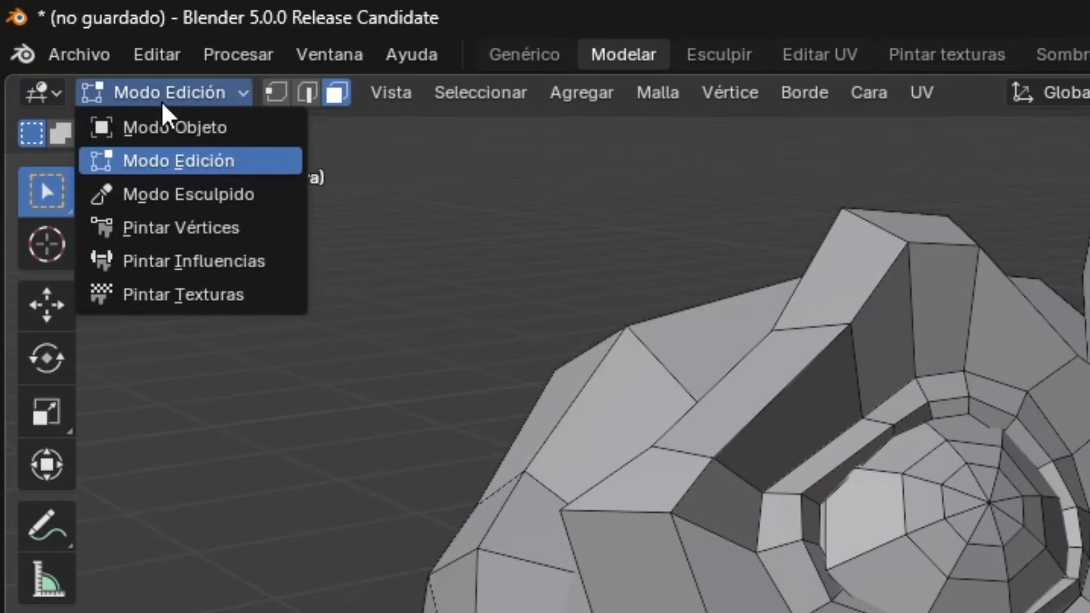
click(228, 100)
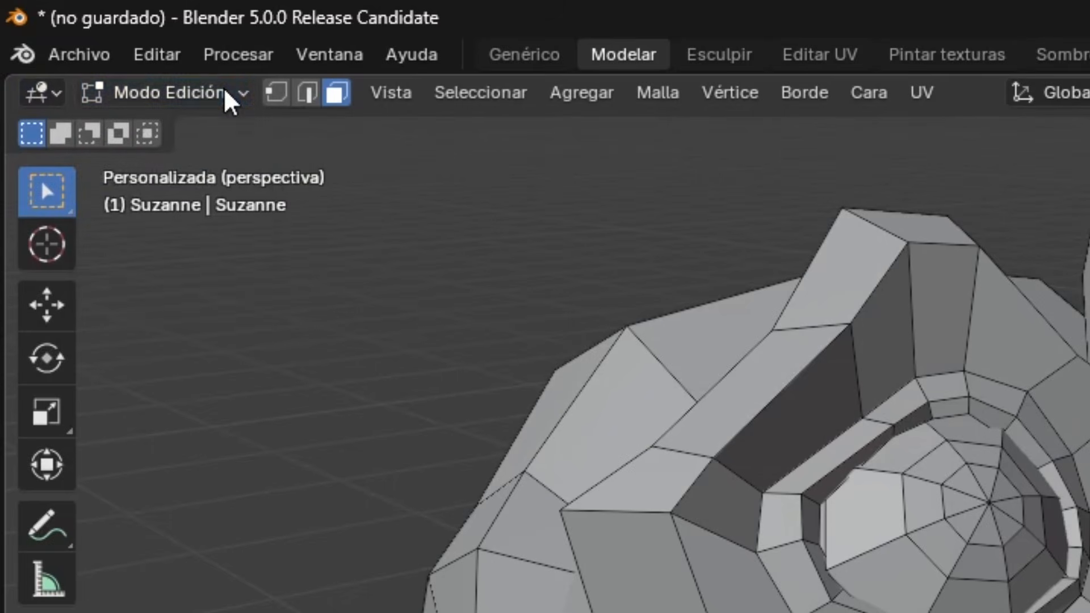
Step: In the Genérico workspace, select Suzanne on top of the cube and switch it to Modo Edición
click(557, 60)
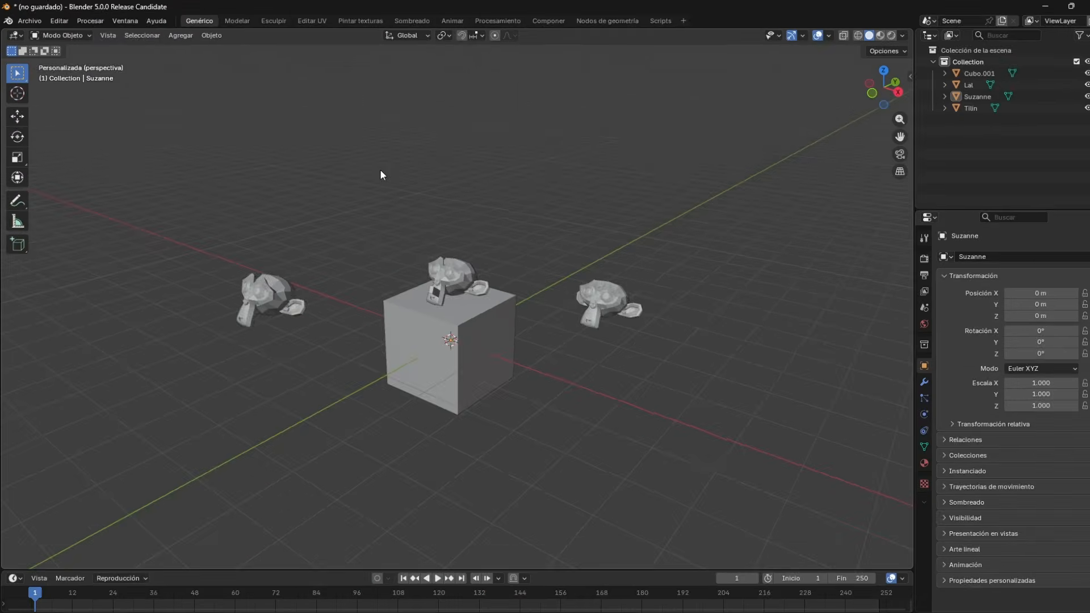
scroll(461, 280, up, 1)
click(422, 243)
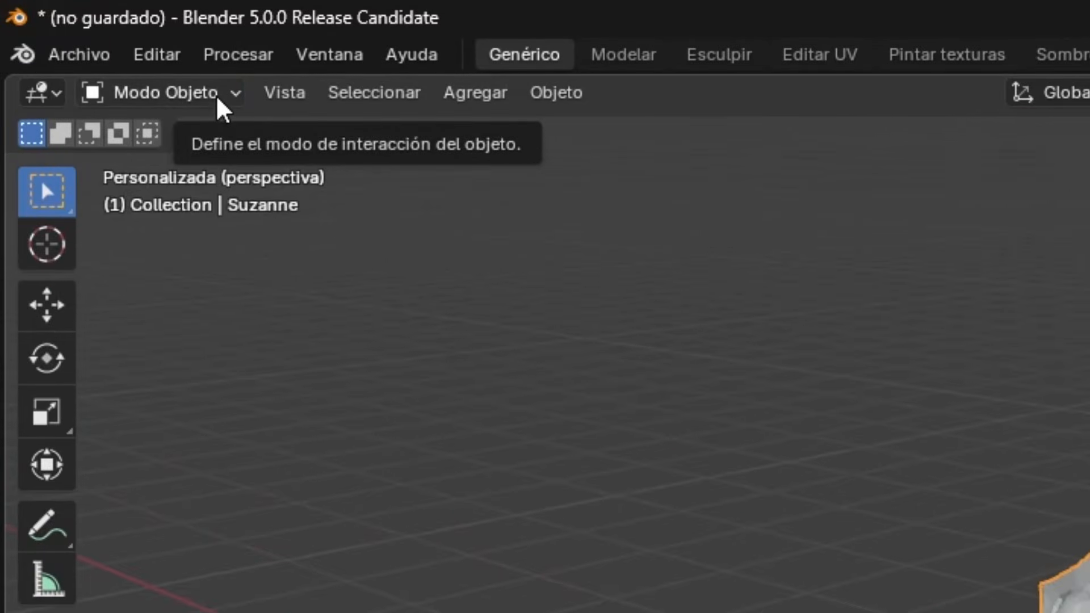
click(219, 100)
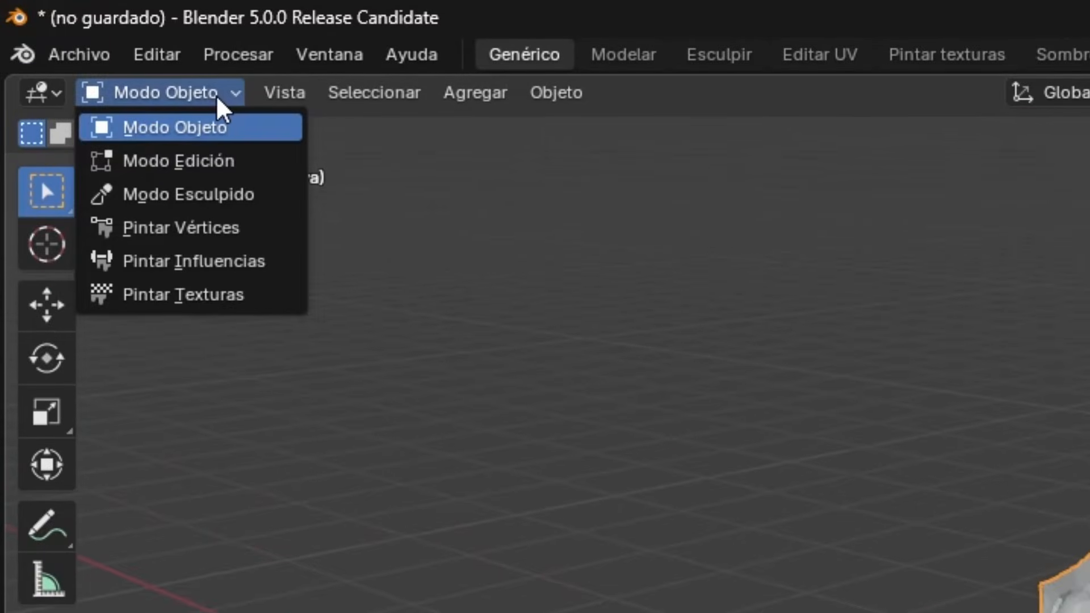
click(234, 170)
Step: Box-select Suzanne's faces in successively smaller areas, ending with the ear and the faces where it joins the head
middle_drag(454, 341, 431, 340)
drag(333, 151, 550, 336)
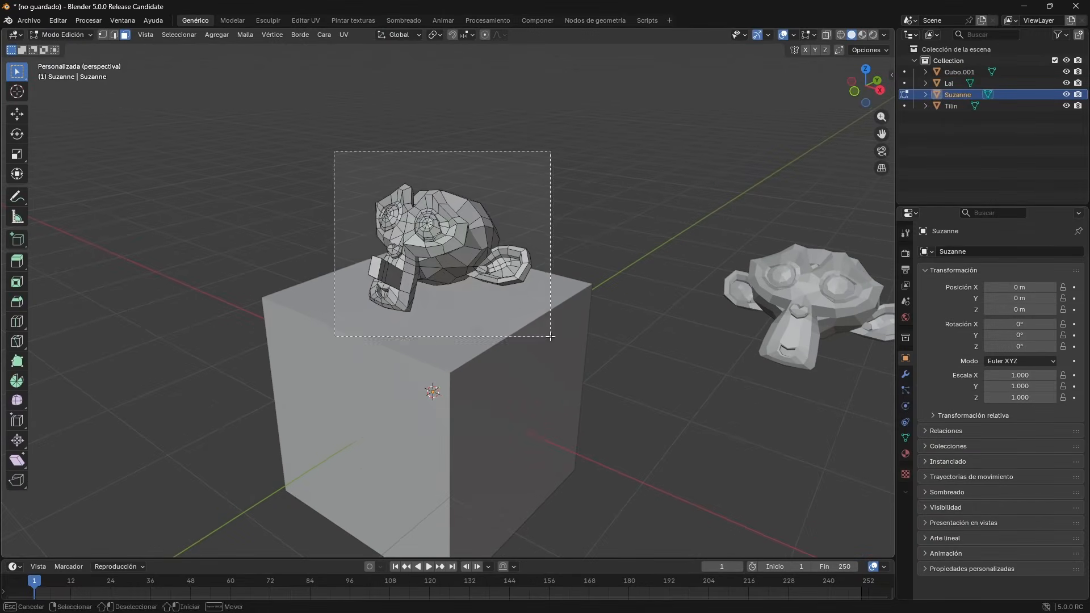
drag(419, 173, 539, 321)
drag(473, 238, 525, 321)
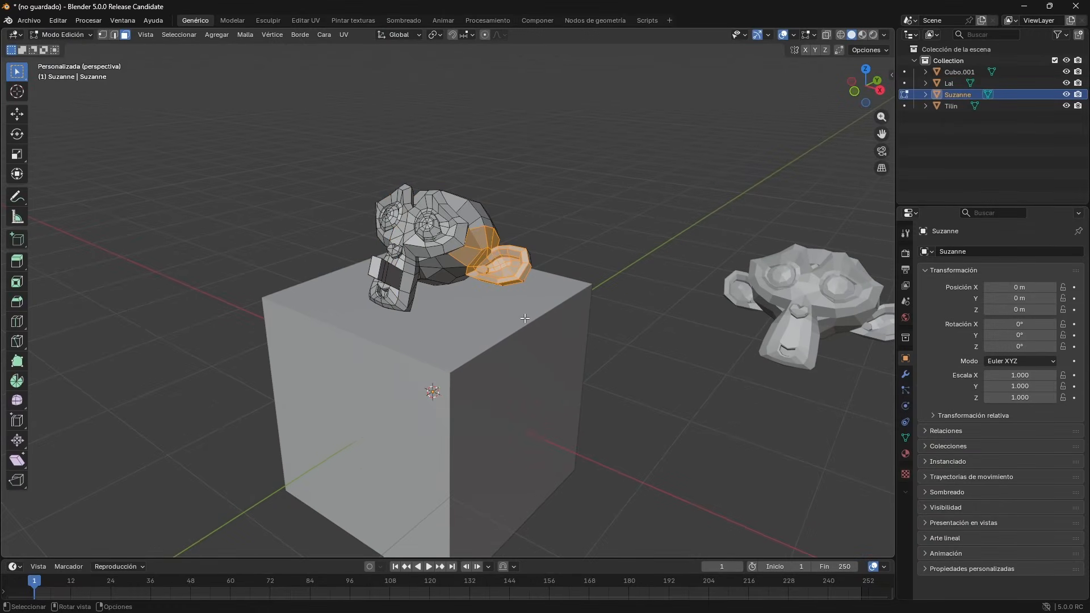
click(524, 319)
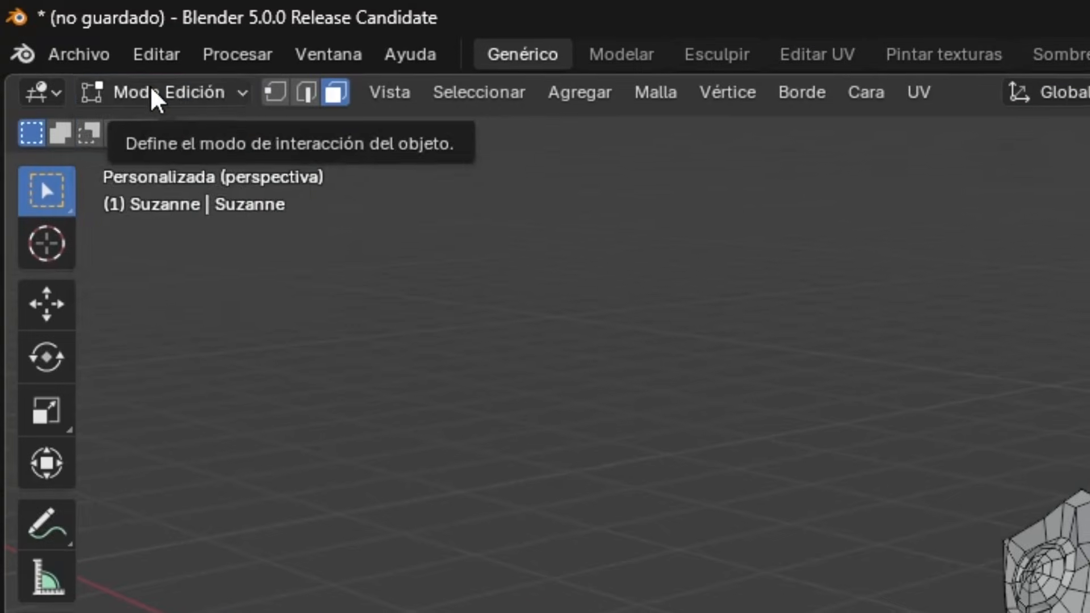
click(56, 32)
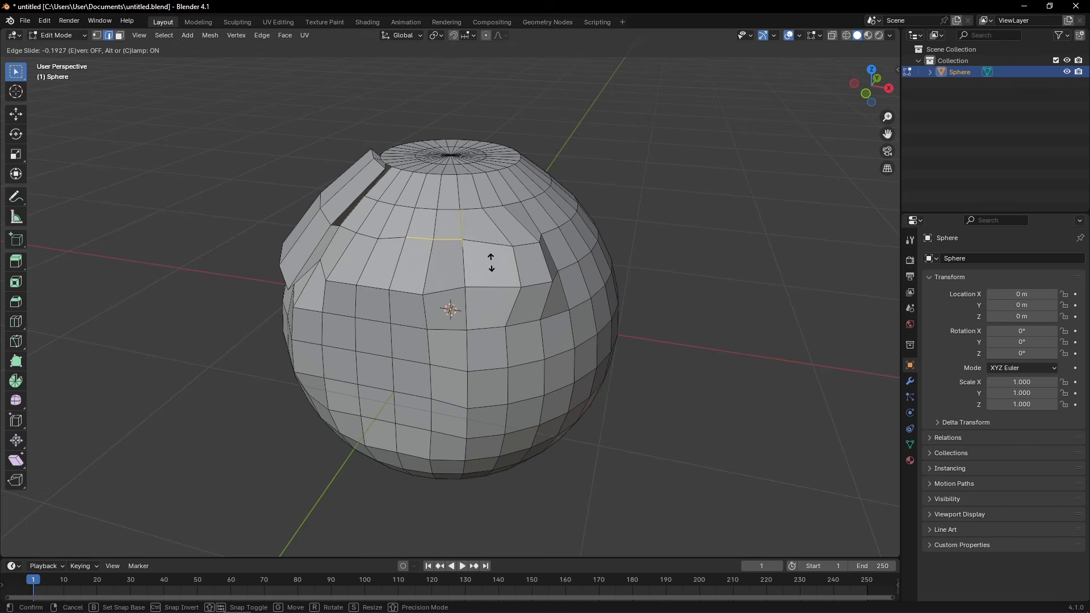
key(c)
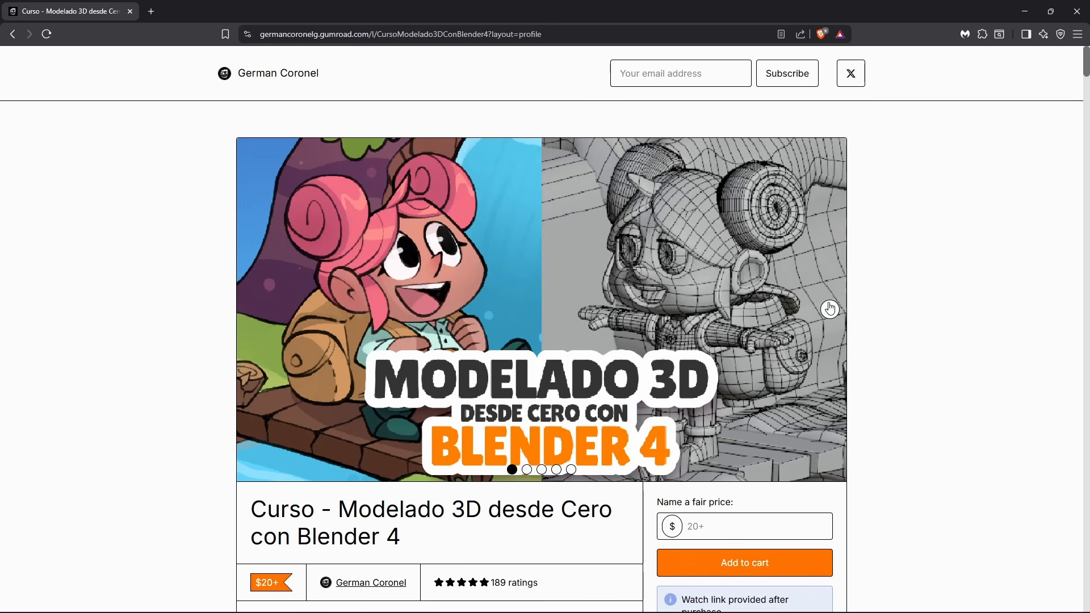
Step: Switch to the browser and skim the Gumroad page of the course Modelado 3D desde Cero con Blender 4
scroll(160, 342, down, 5)
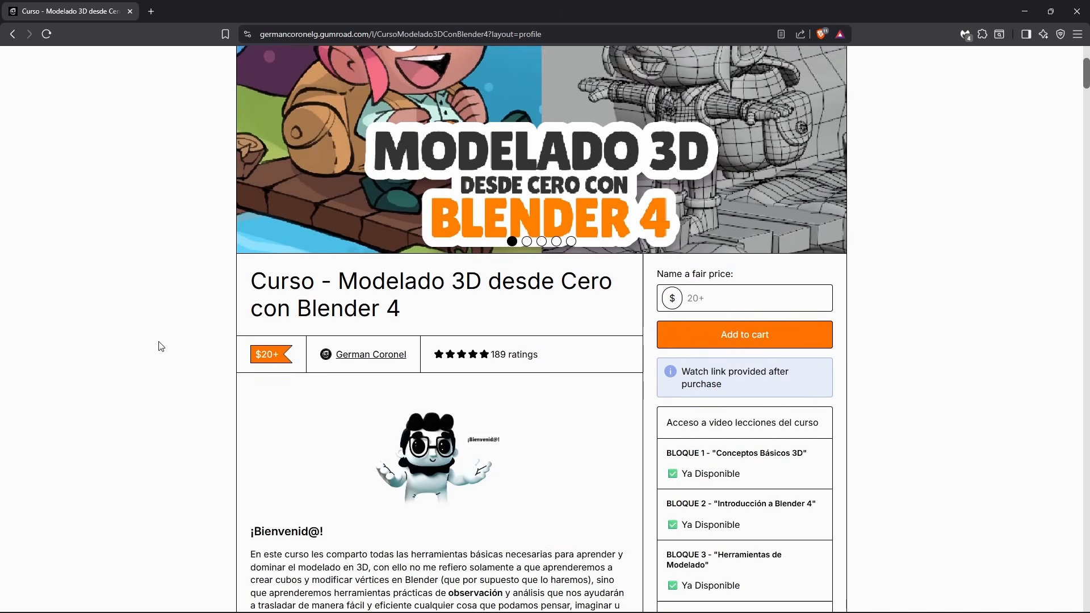
scroll(1085, 61, up, 5)
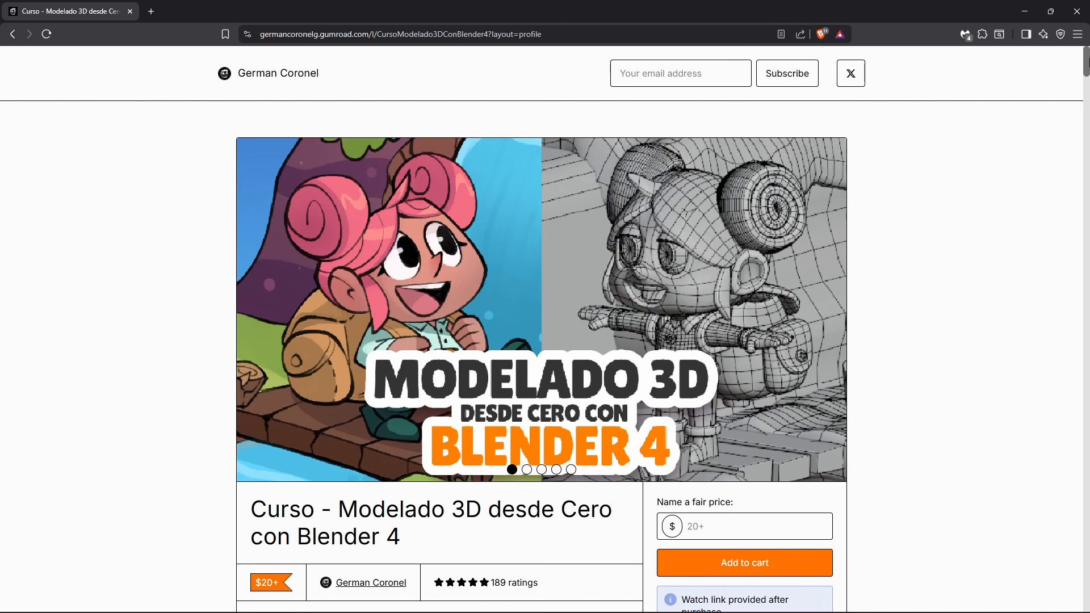
scroll(1086, 61, down, 2)
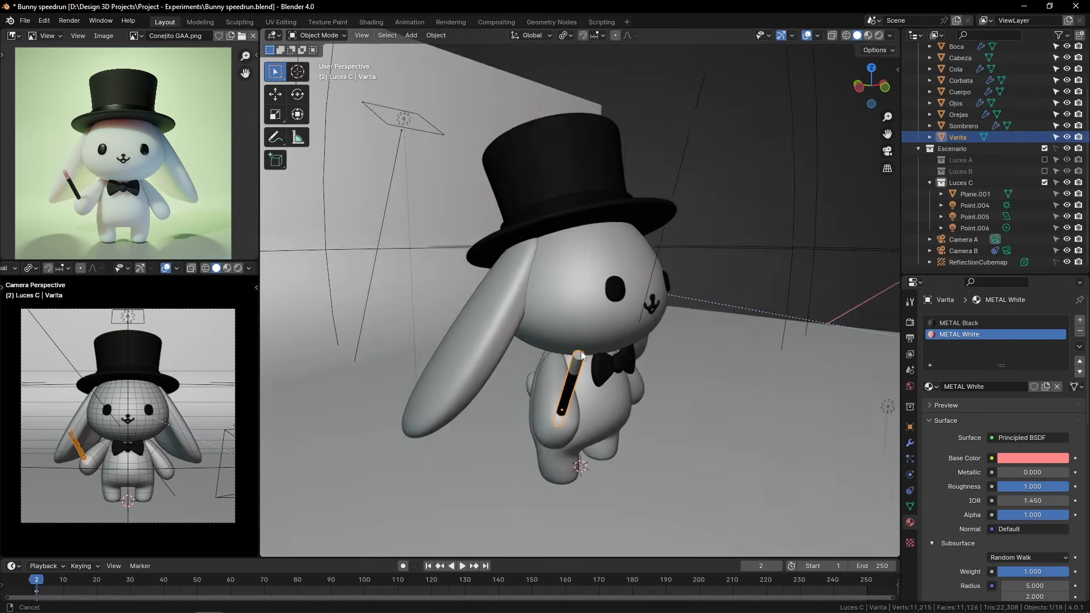
middle_drag(580, 350, 530, 289)
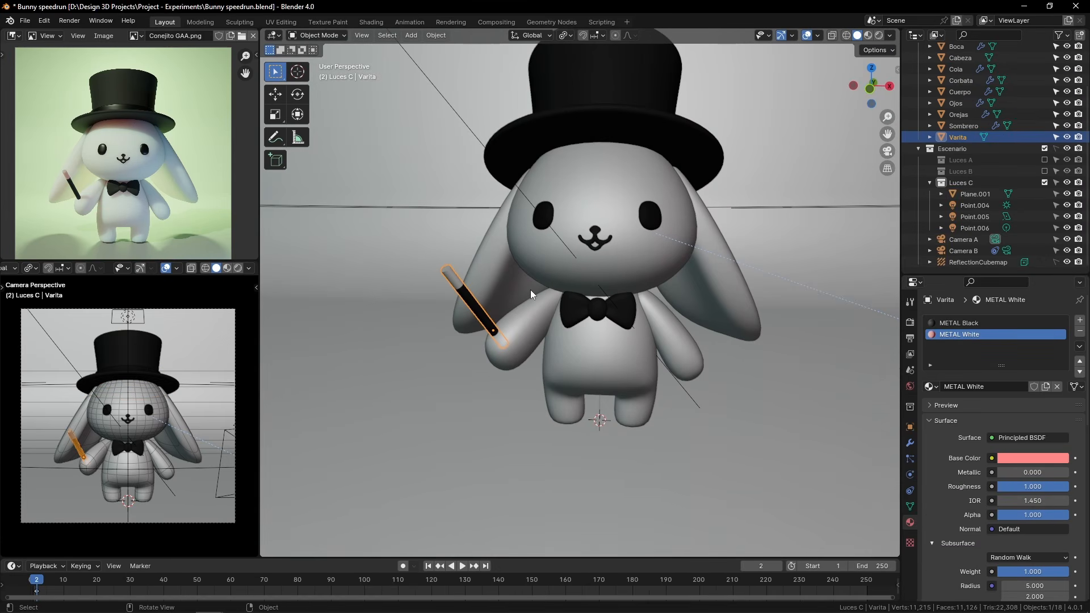
scroll(530, 289, down, 3)
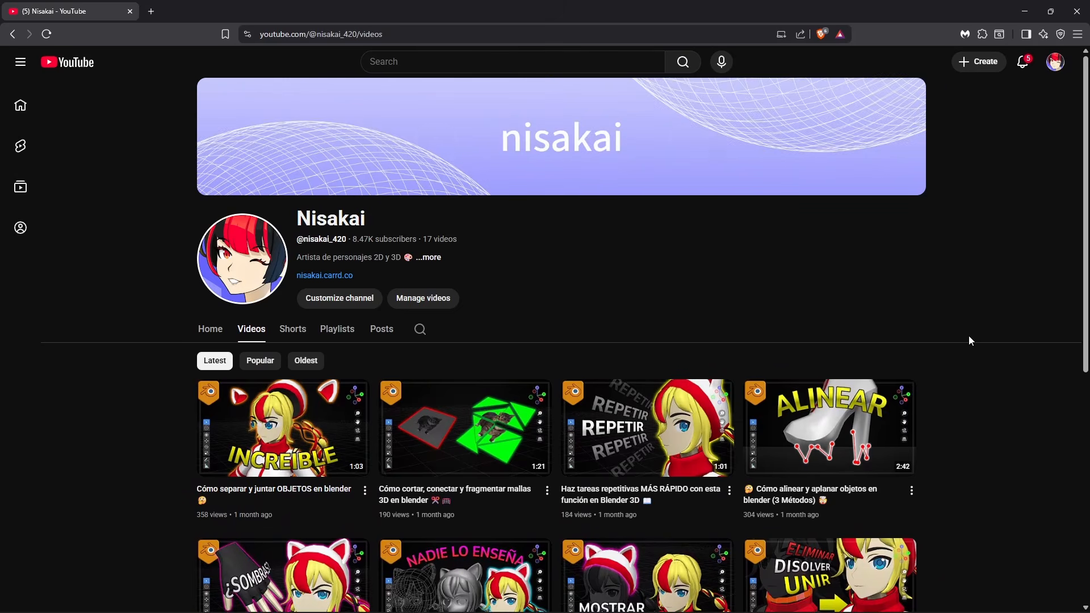
Step: Browse the Blender tutorials in the YouTube channel's video list
scroll(969, 337, down, 5)
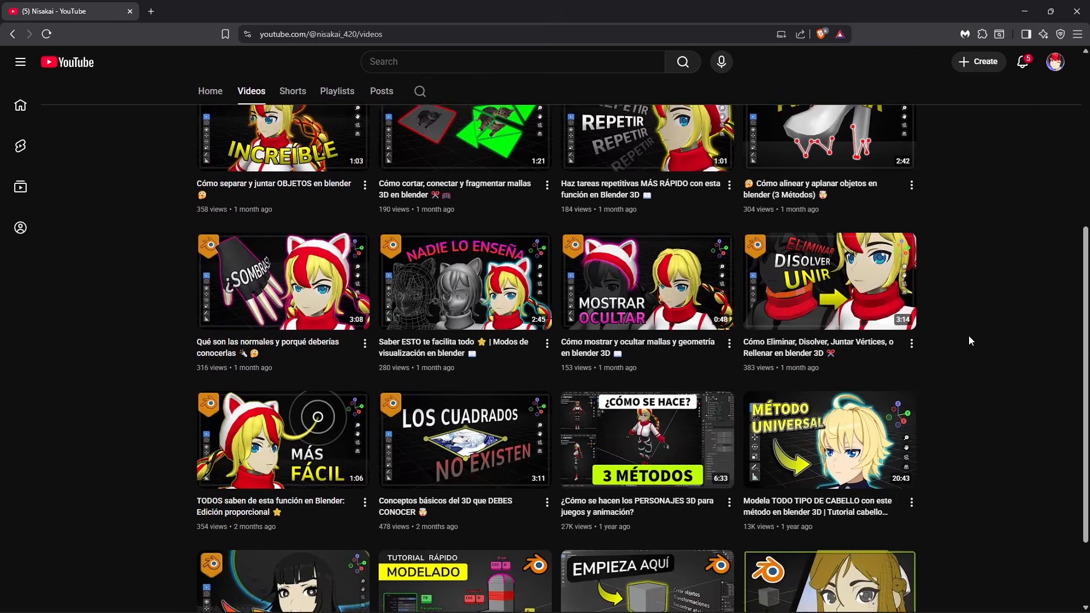
scroll(969, 336, down, 2)
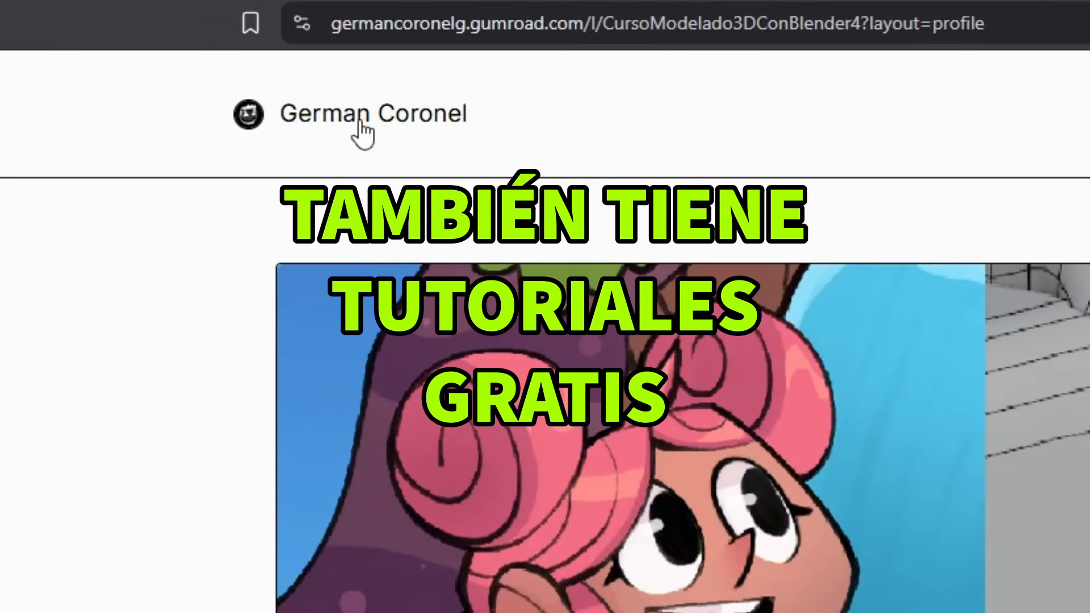
Step: From the course seller's Gumroad profile, open Pack Tutoriales de Blender under Tutoriales Gratuitos and review the tutorials it contains
click(360, 132)
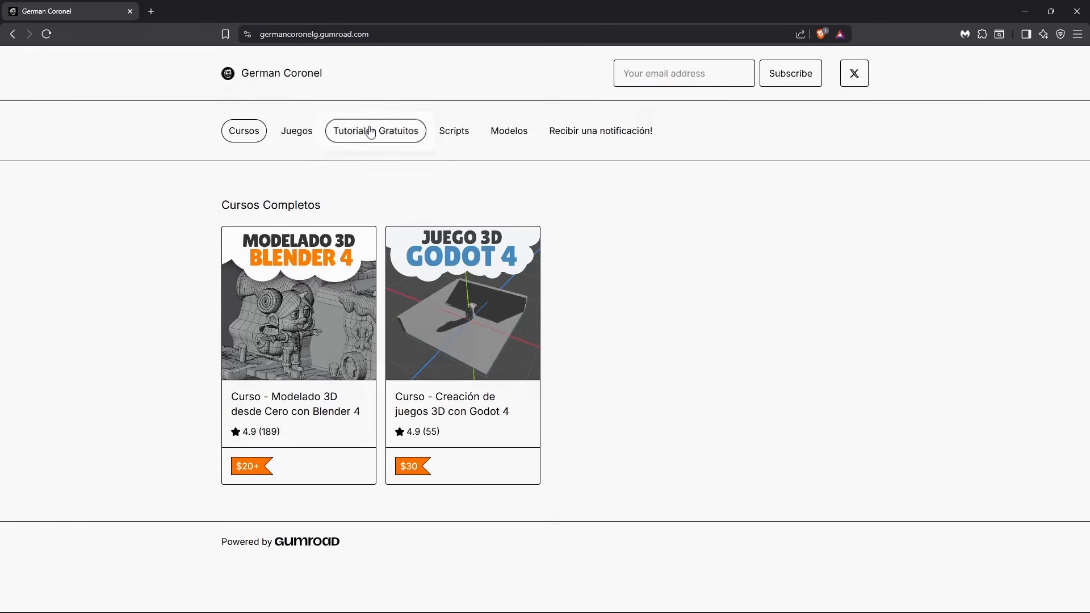
click(370, 132)
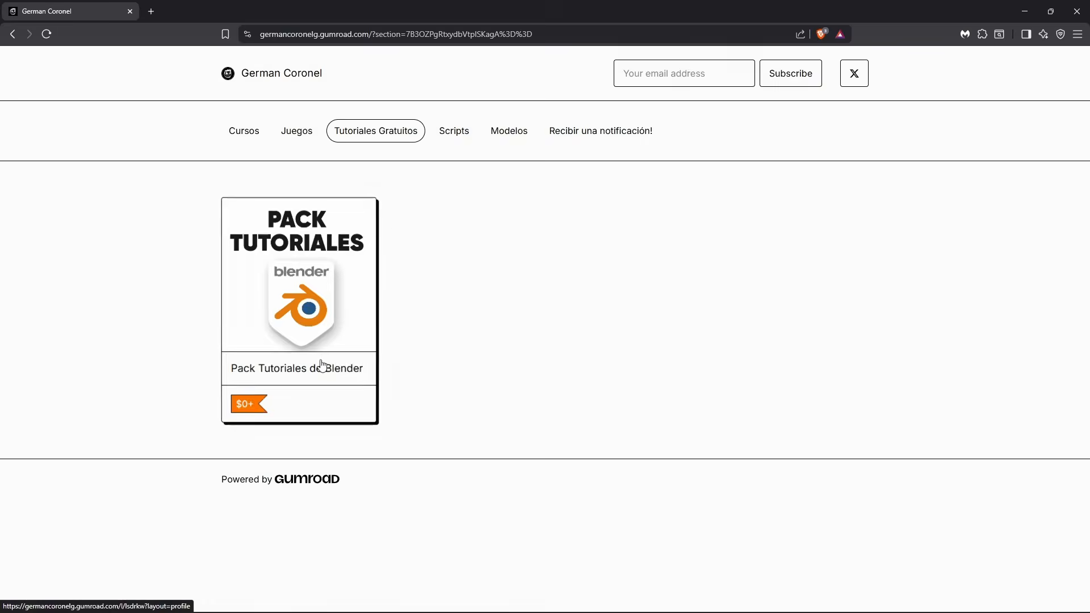
click(322, 365)
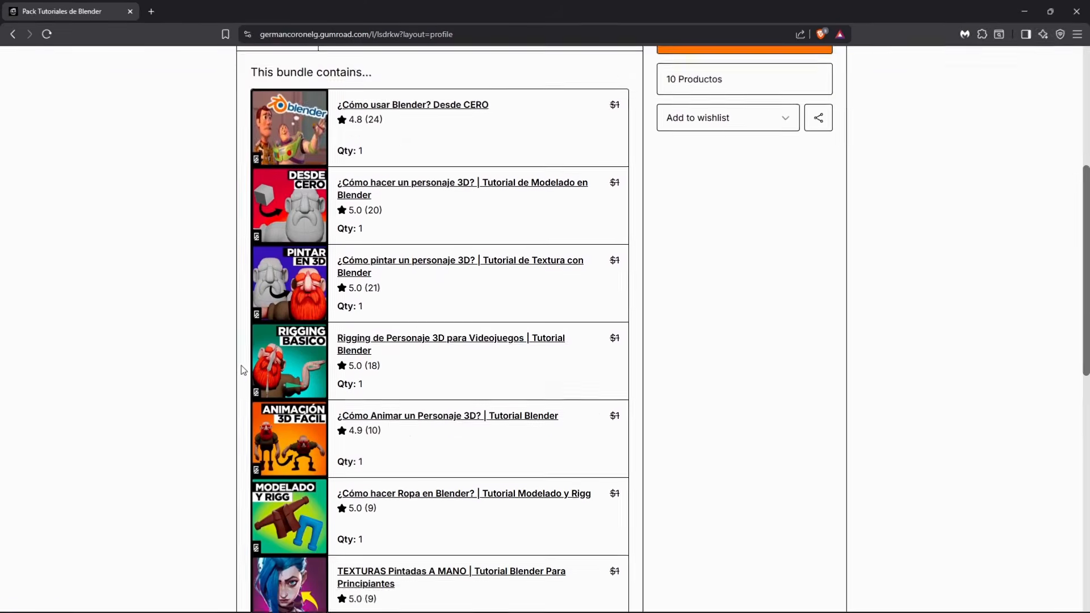
scroll(242, 370, down, 1)
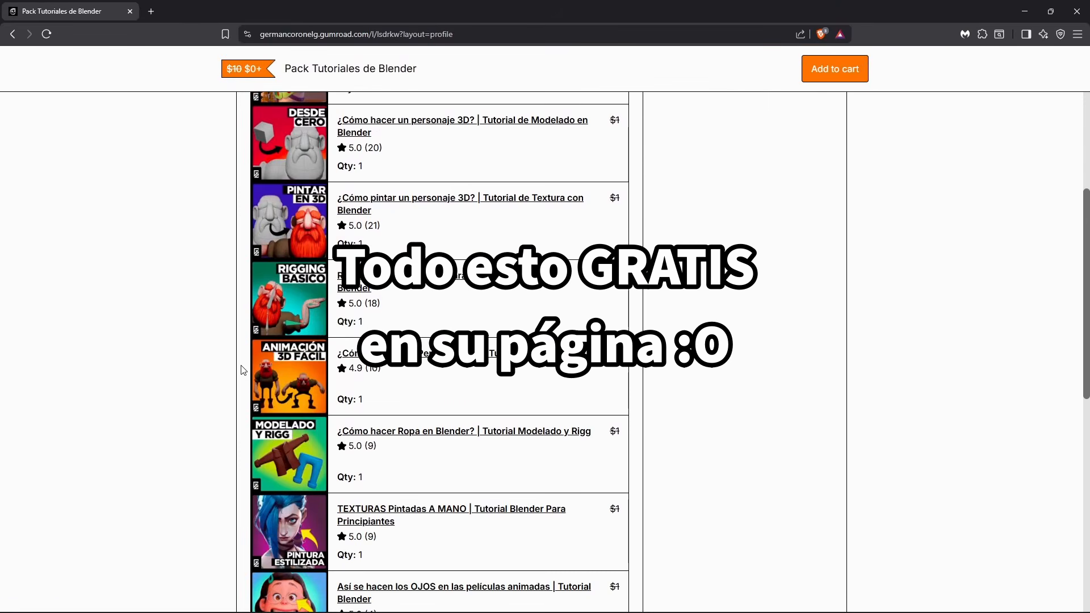
scroll(243, 370, down, 3)
scroll(230, 374, down, 3)
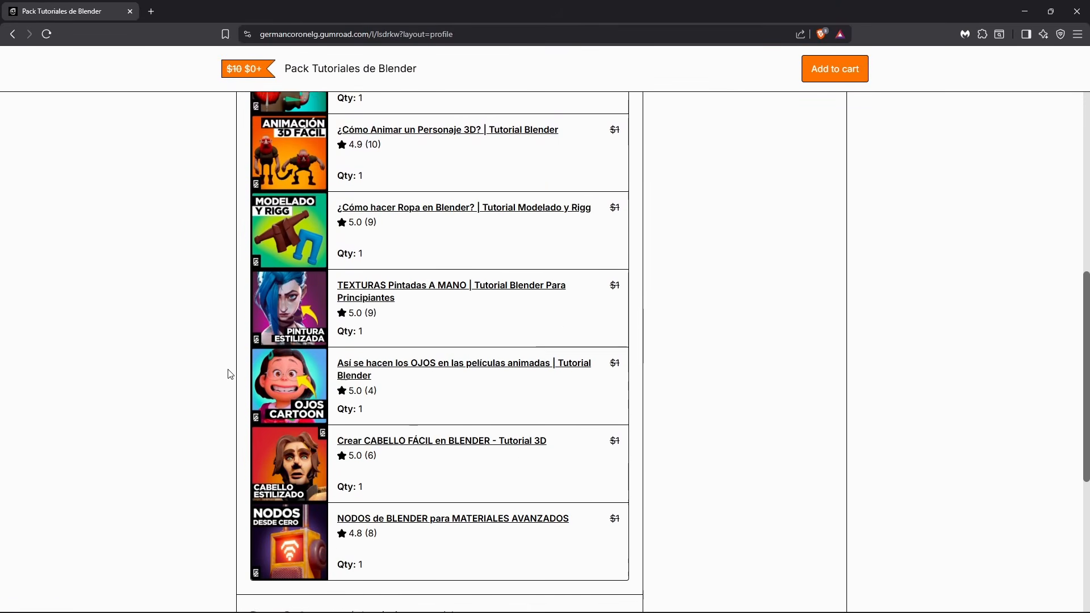